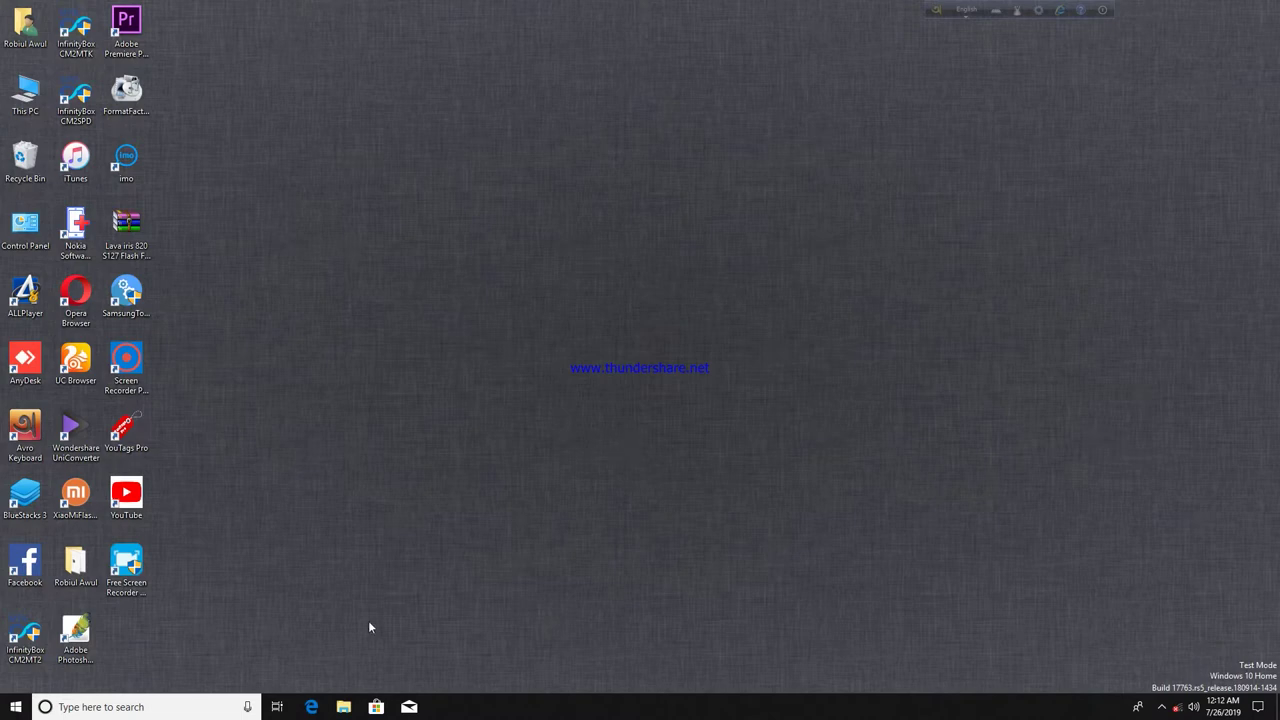
Launch Adobe Photoshop from its desktop shortcut.
{"action": "double_click", "coordinate": [75, 630]}
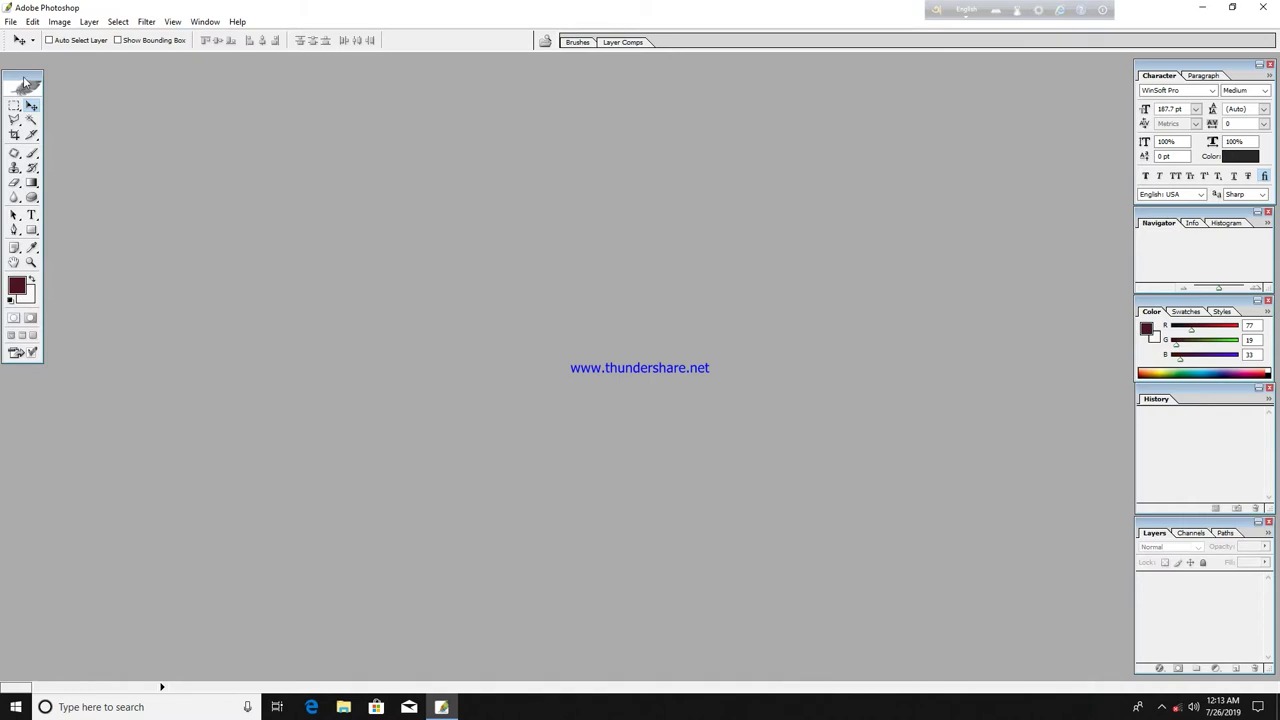
{"action": "left_click", "coordinate": [18, 24]}
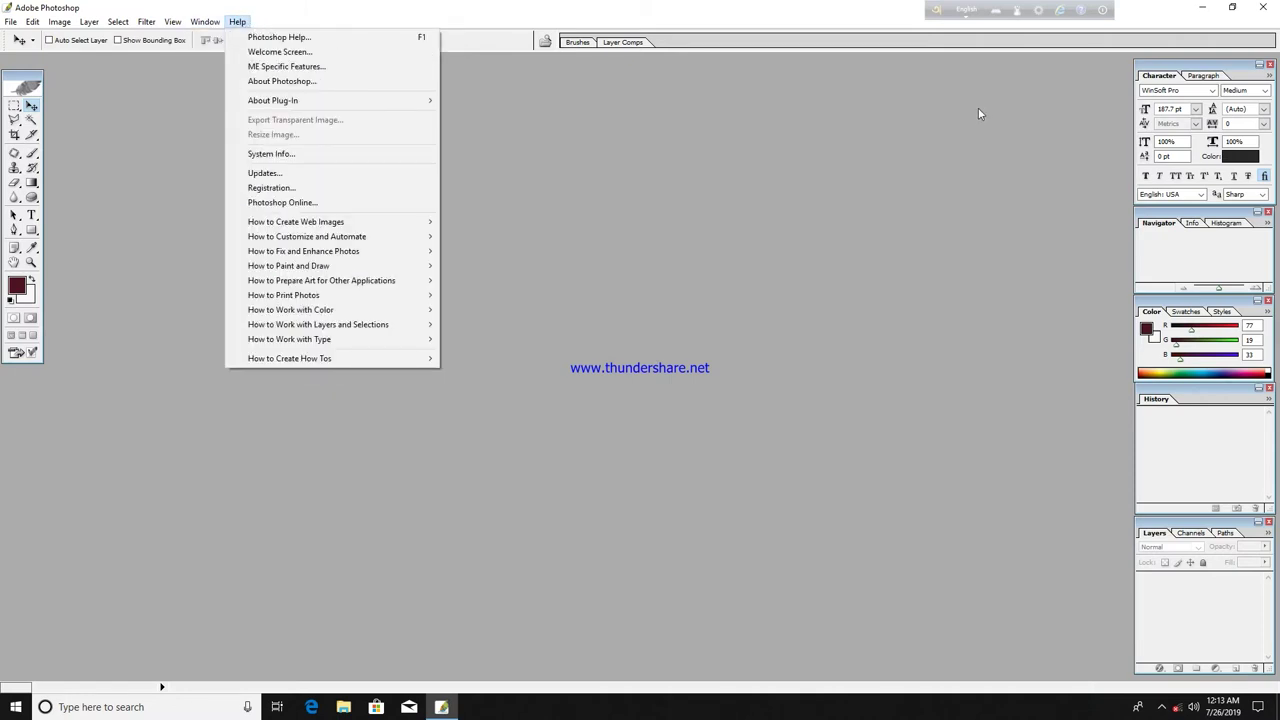
{"action": "left_click", "coordinate": [1150, 15]}
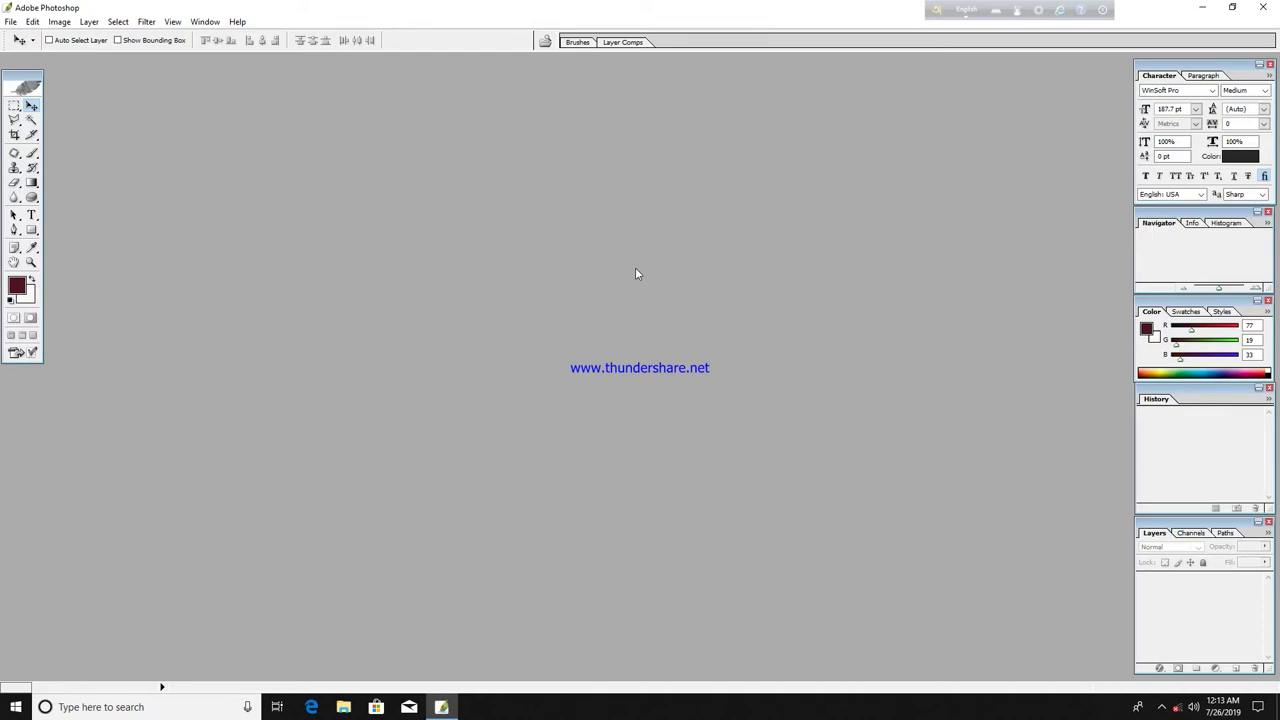
{"action": "double_click", "coordinate": [405, 249]}
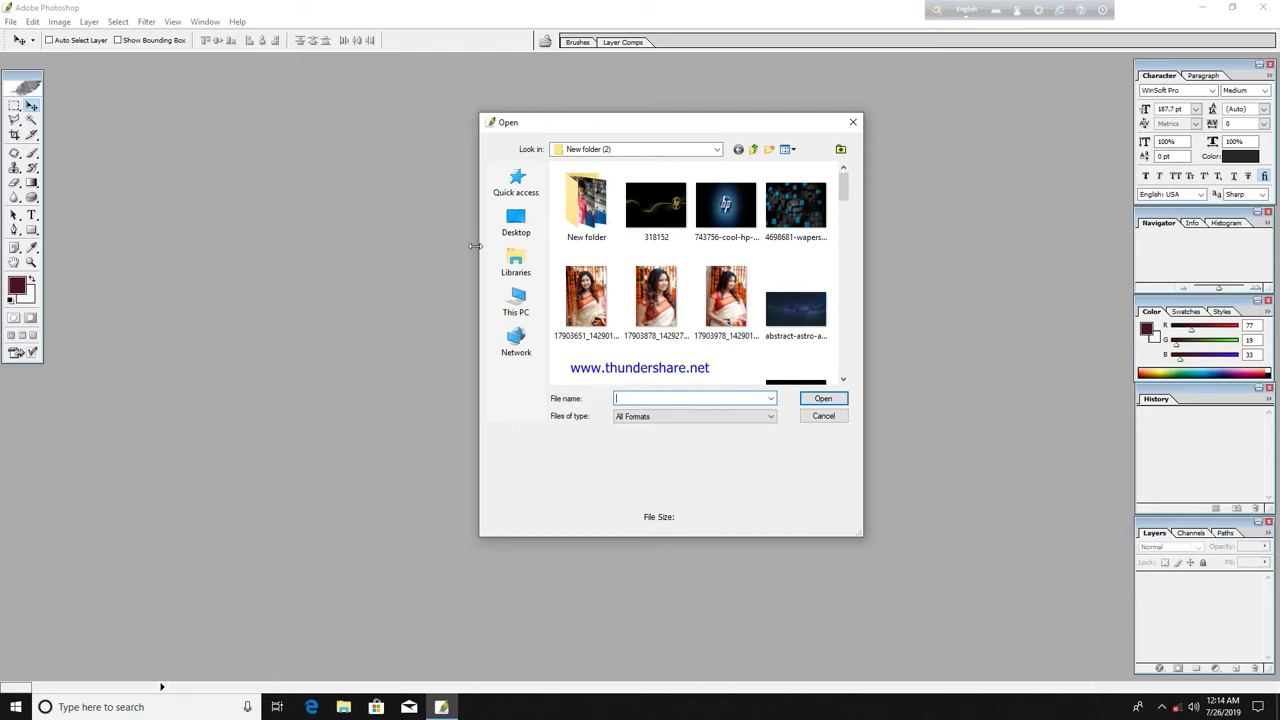
Browse toward the Desktop folder, then cancel that file dialog.
{"action": "left_click", "coordinate": [516, 300]}
{"action": "left_click", "coordinate": [519, 235]}
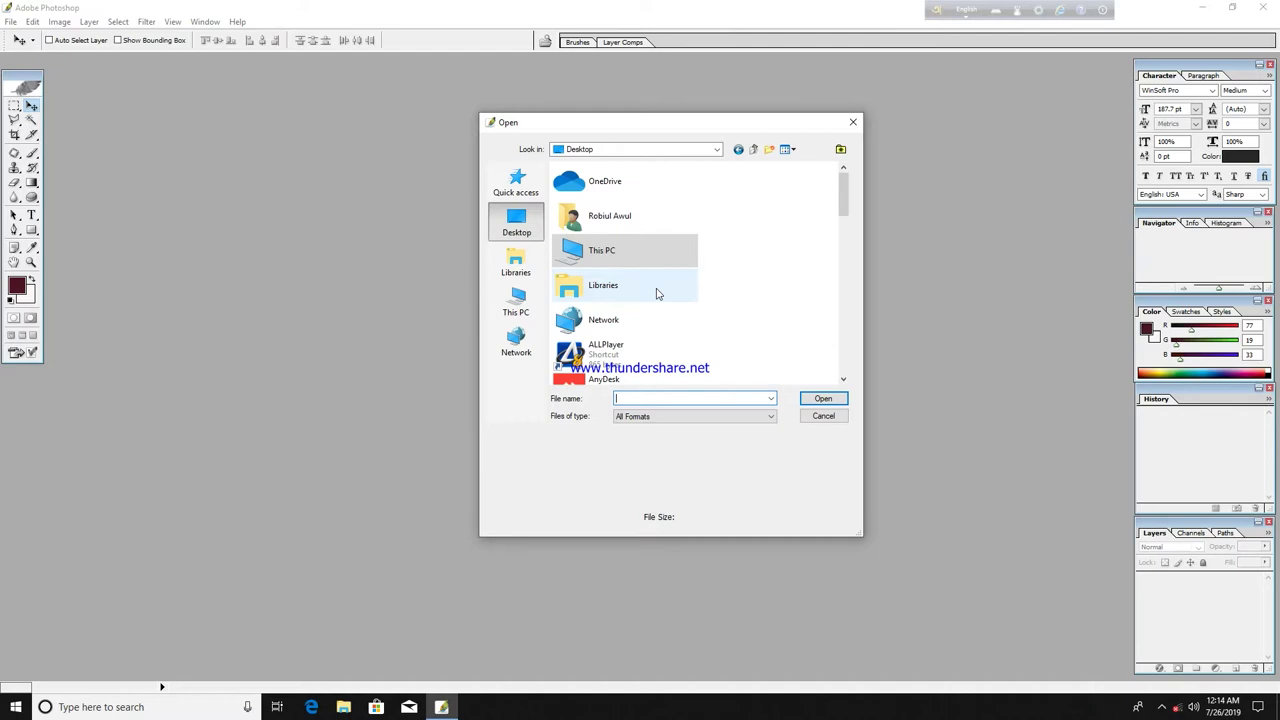
{"action": "left_click", "coordinate": [855, 124]}
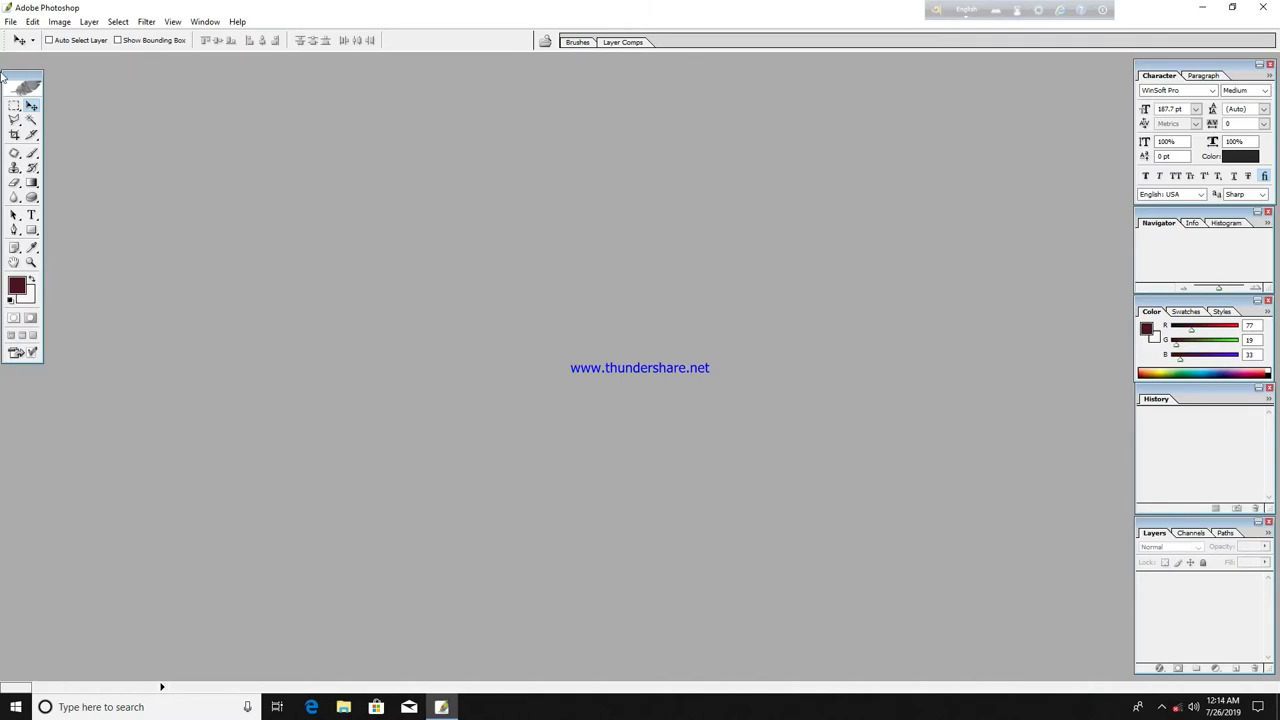
Open shakib.jpg from D:\New folder (2) via File > Open.
{"action": "left_click", "coordinate": [10, 22]}
{"action": "left_click", "coordinate": [62, 51]}
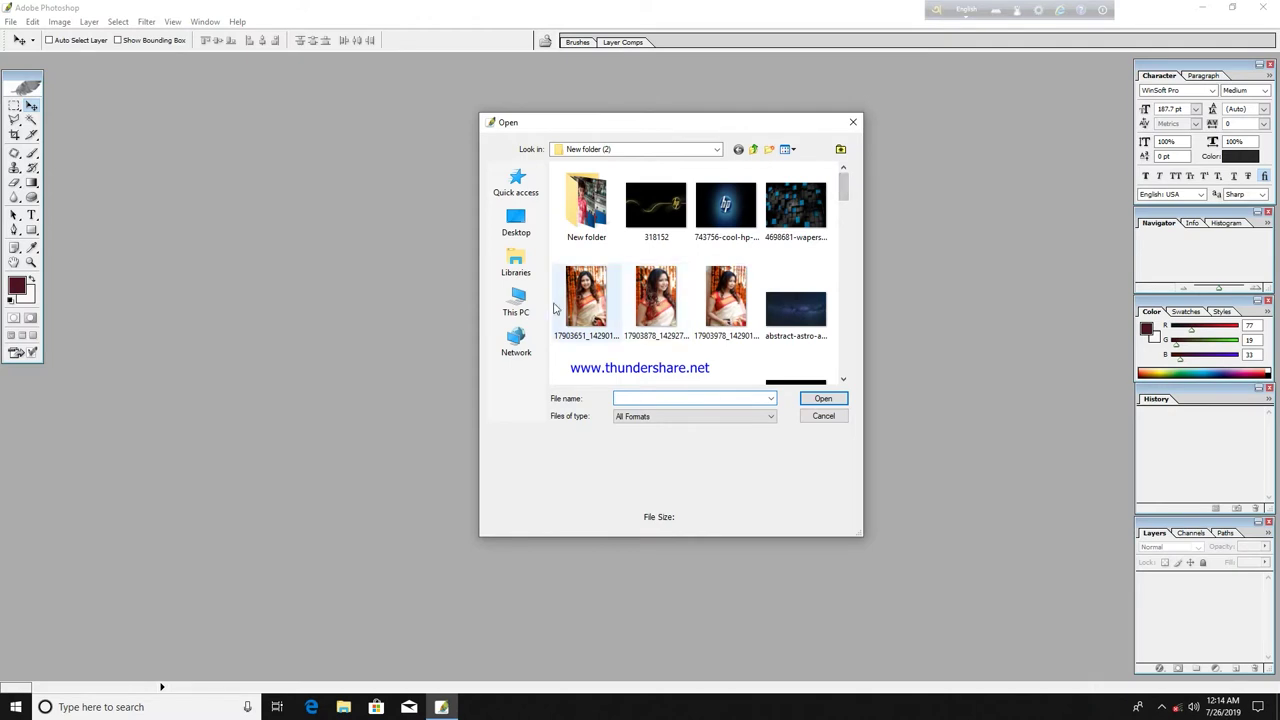
{"action": "left_click", "coordinate": [522, 305]}
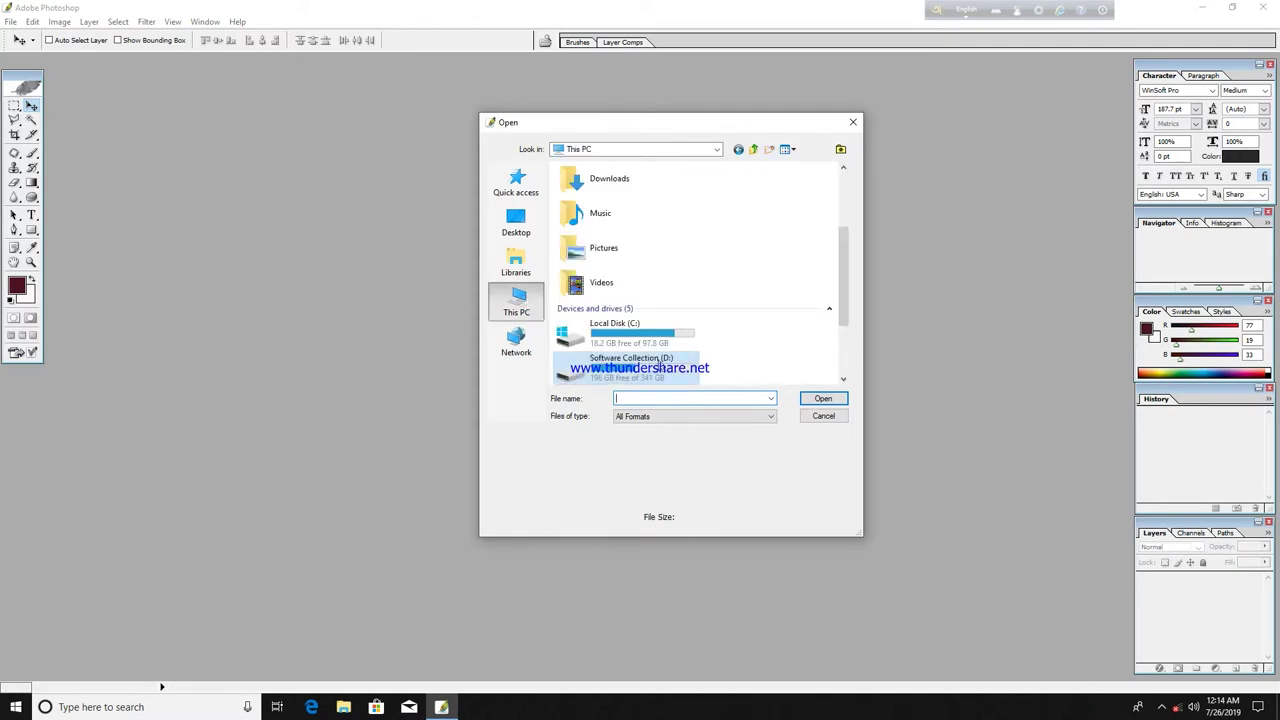
{"action": "double_click", "coordinate": [658, 361]}
{"action": "double_click", "coordinate": [614, 234]}
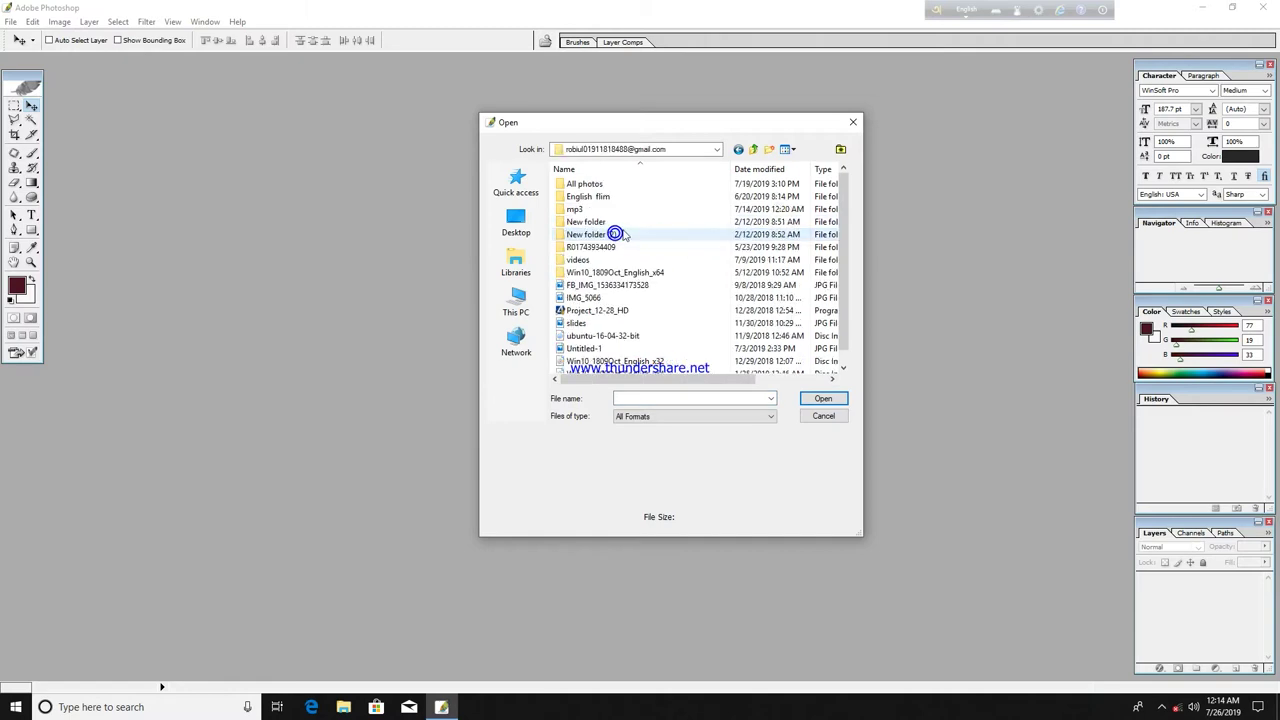
{"action": "left_click", "coordinate": [587, 170]}
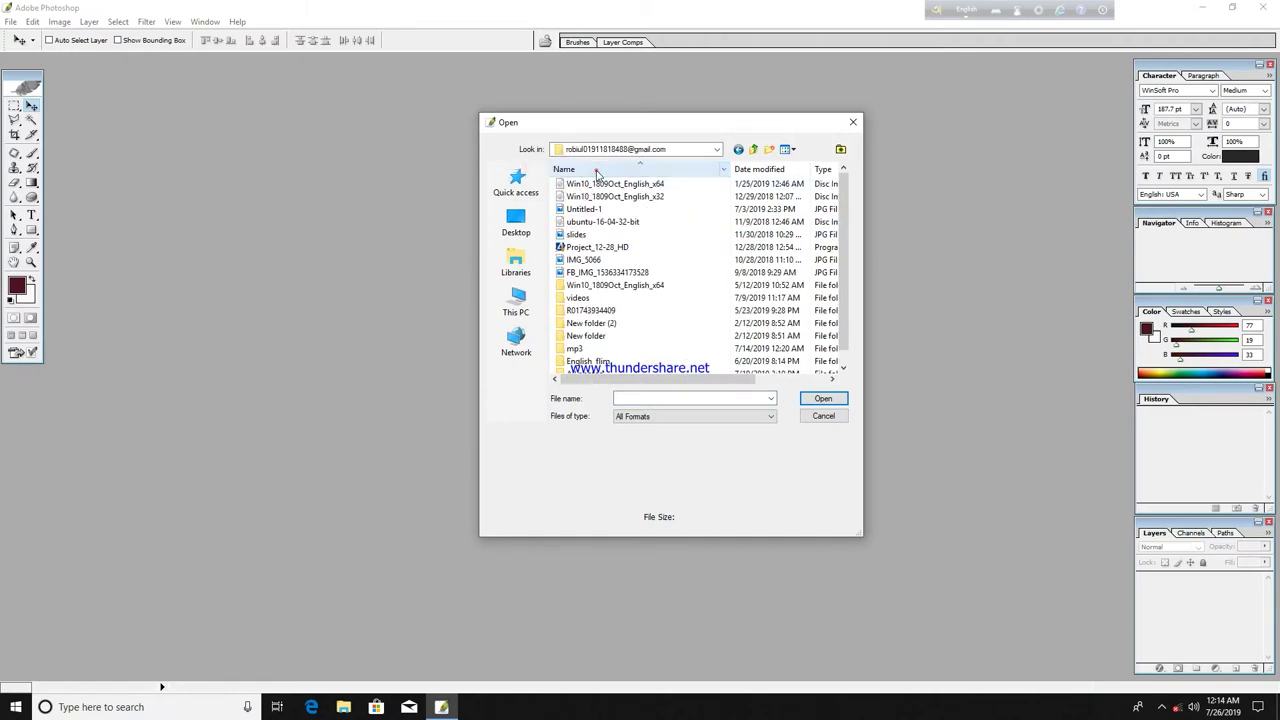
{"action": "left_click", "coordinate": [596, 171]}
{"action": "double_click", "coordinate": [591, 234]}
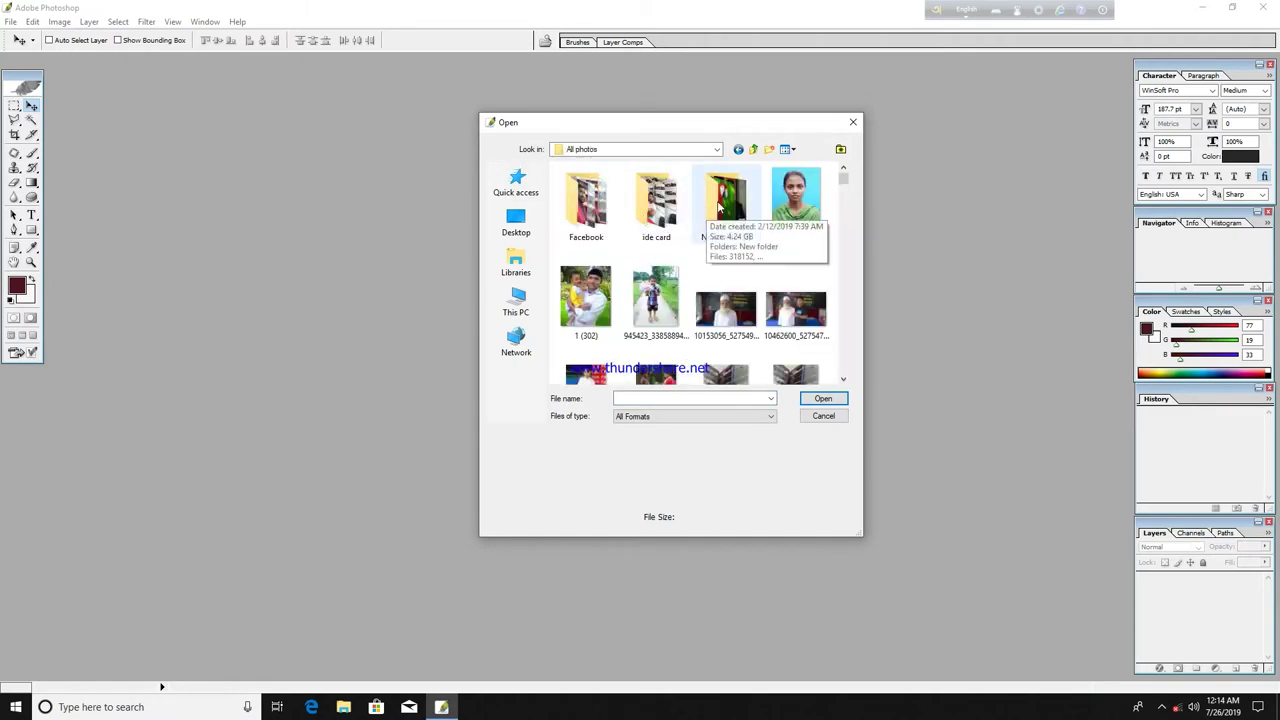
{"action": "scroll", "coordinate": [740, 260], "scroll_direction": "down", "scroll_amount": 10}
{"action": "scroll", "coordinate": [712, 341], "scroll_direction": "down", "scroll_amount": 5}
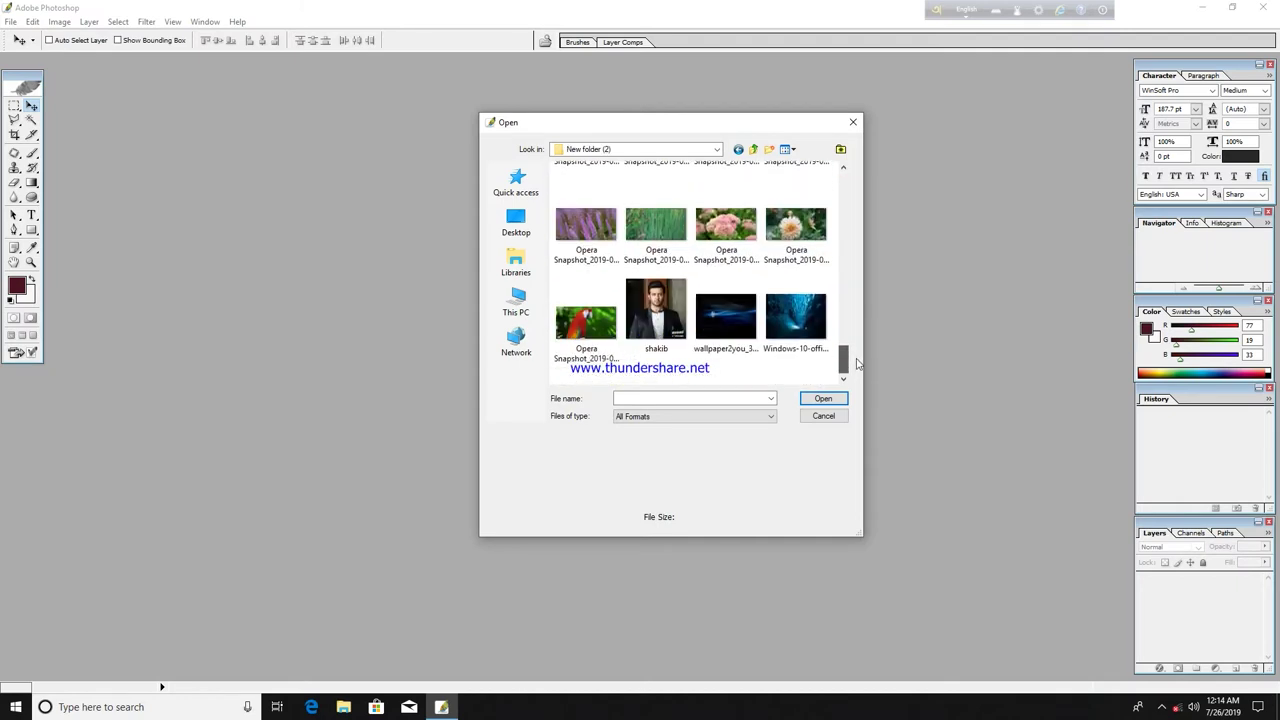
{"action": "double_click", "coordinate": [662, 320]}
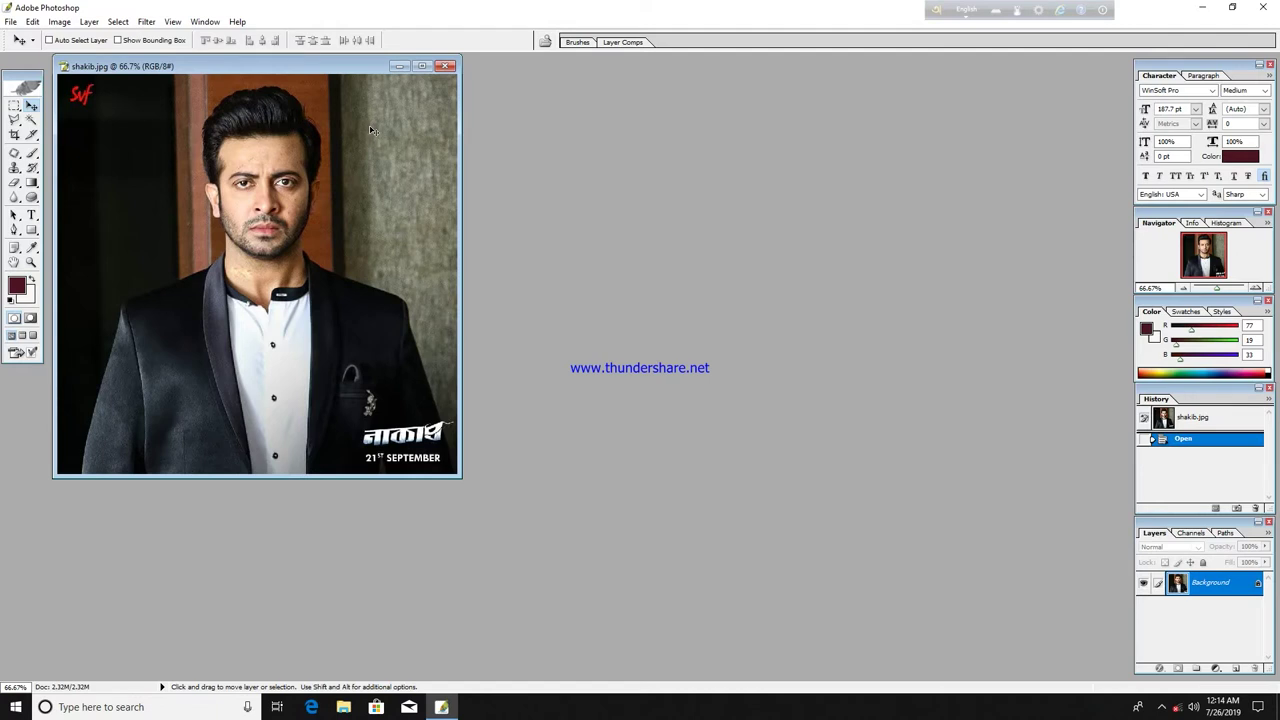
Maximize the photo's document window and switch to the Crop tool.
{"action": "left_click", "coordinate": [424, 68]}
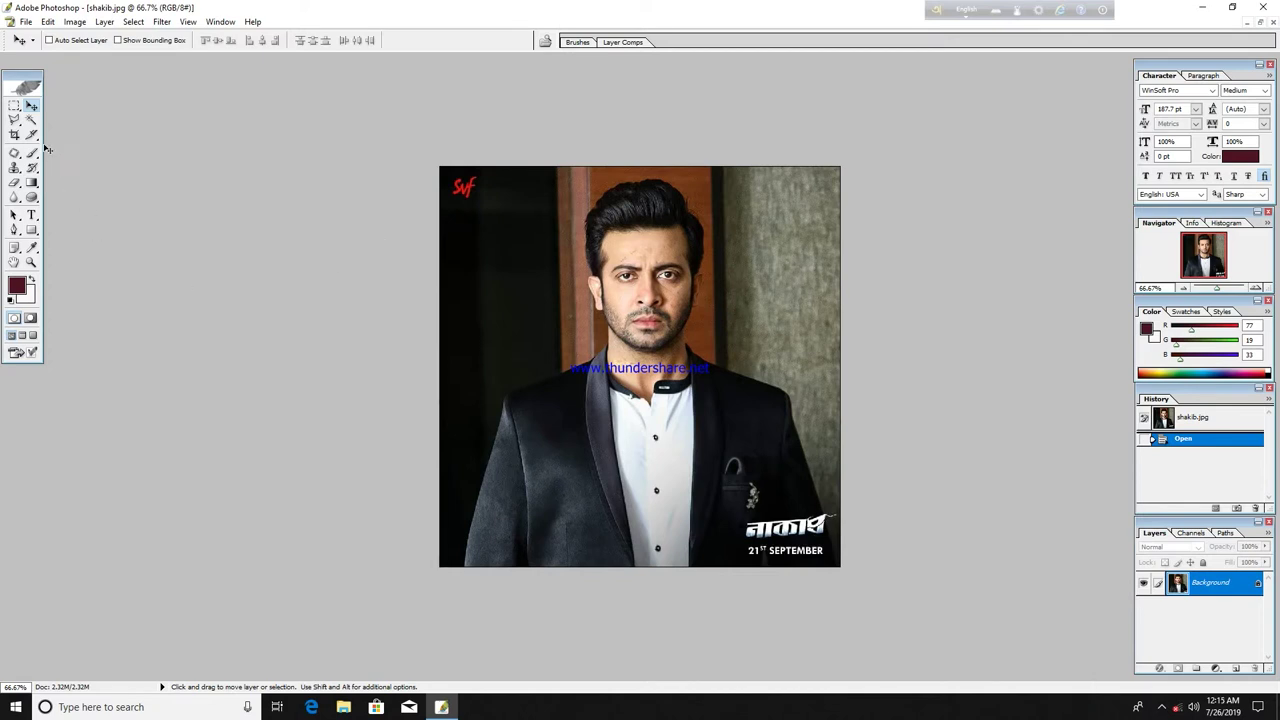
{"action": "left_click", "coordinate": [15, 137]}
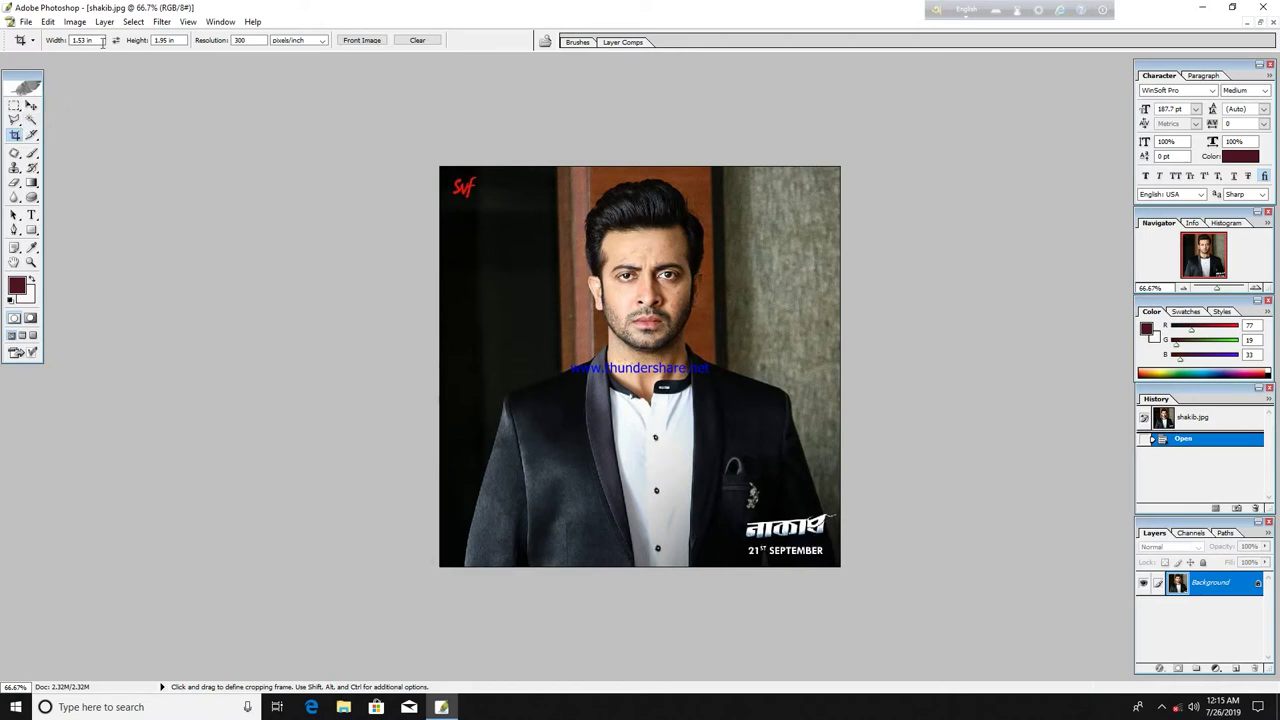
Crop the head and shoulders to 1.53 × 1.95 in at 300 pixels/inch.
{"action": "left_click_drag", "start_coordinate": [102, 41], "coordinate": [71, 41]}
{"action": "type", "text": "1"}
{"action": "left_click", "coordinate": [182, 40]}
{"action": "left_click_drag", "start_coordinate": [182, 40], "coordinate": [136, 50]}
{"action": "type", "text": "1.95 in"}
{"action": "left_click_drag", "start_coordinate": [258, 40], "coordinate": [229, 47]}
{"action": "mouse_move", "coordinate": [543, 172]}
{"action": "left_mouse_down"}
{"action": "mouse_move", "coordinate": [765, 455]}
{"action": "mouse_move", "coordinate": [773, 487]}
{"action": "left_mouse_up"}
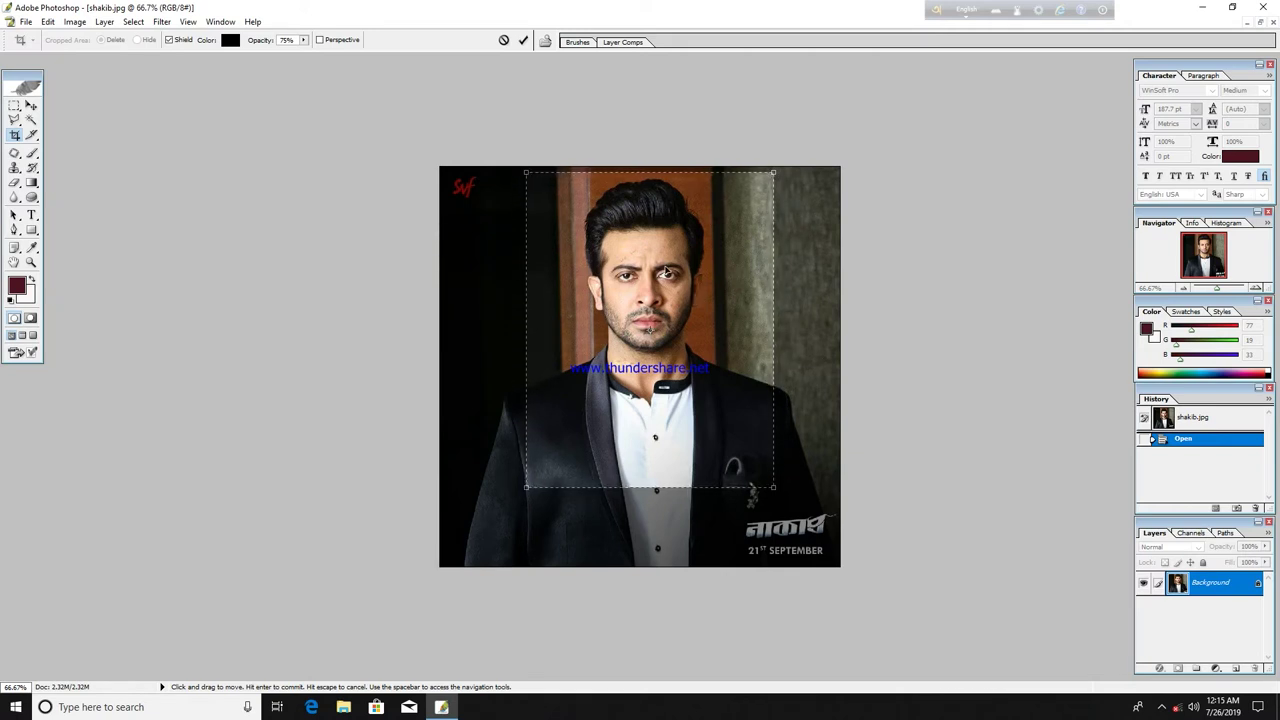
{"action": "key", "text": "Return"}
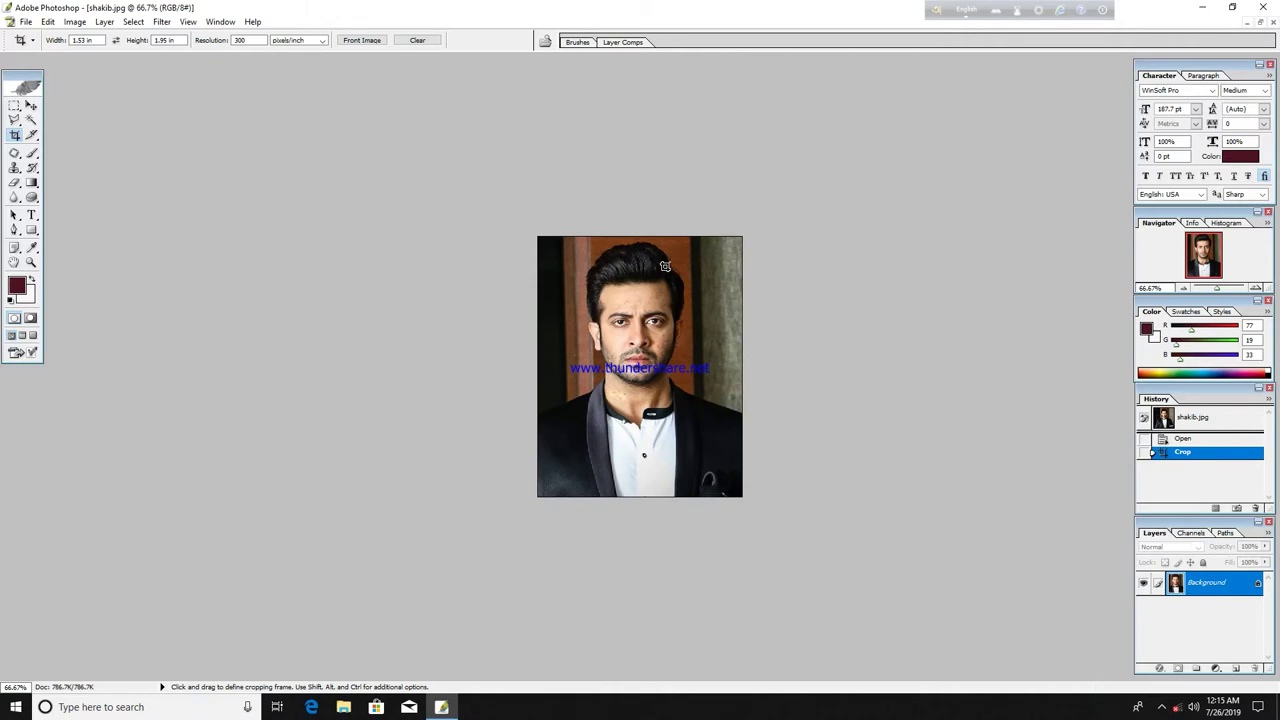
Zoom in on the face, enter full-screen mode, and pan the face into view.
{"action": "key", "text": "ctrl"}
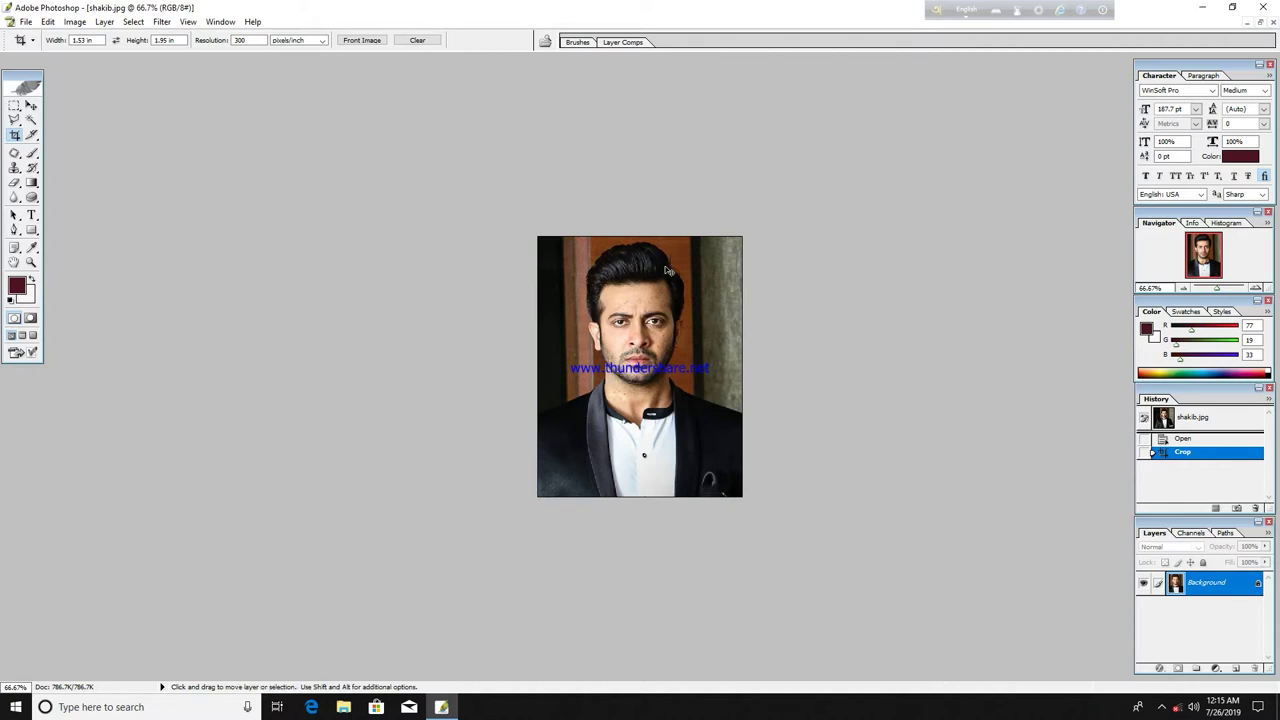
{"action": "key", "text": "ctrl+plus"}
{"action": "key", "text": "ctrl+plus"}
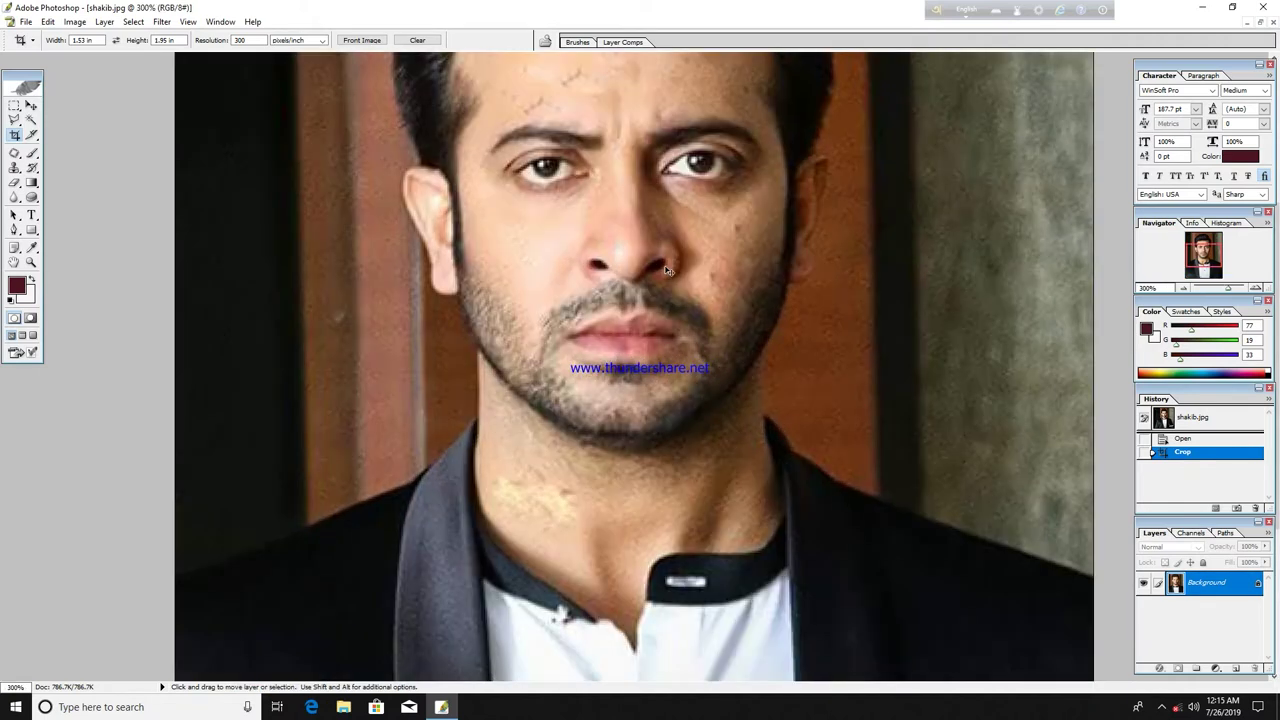
{"action": "key", "text": "ctrl+minus"}
{"action": "key", "text": "ctrl+minus"}
{"action": "key", "text": "ctrl+minus"}
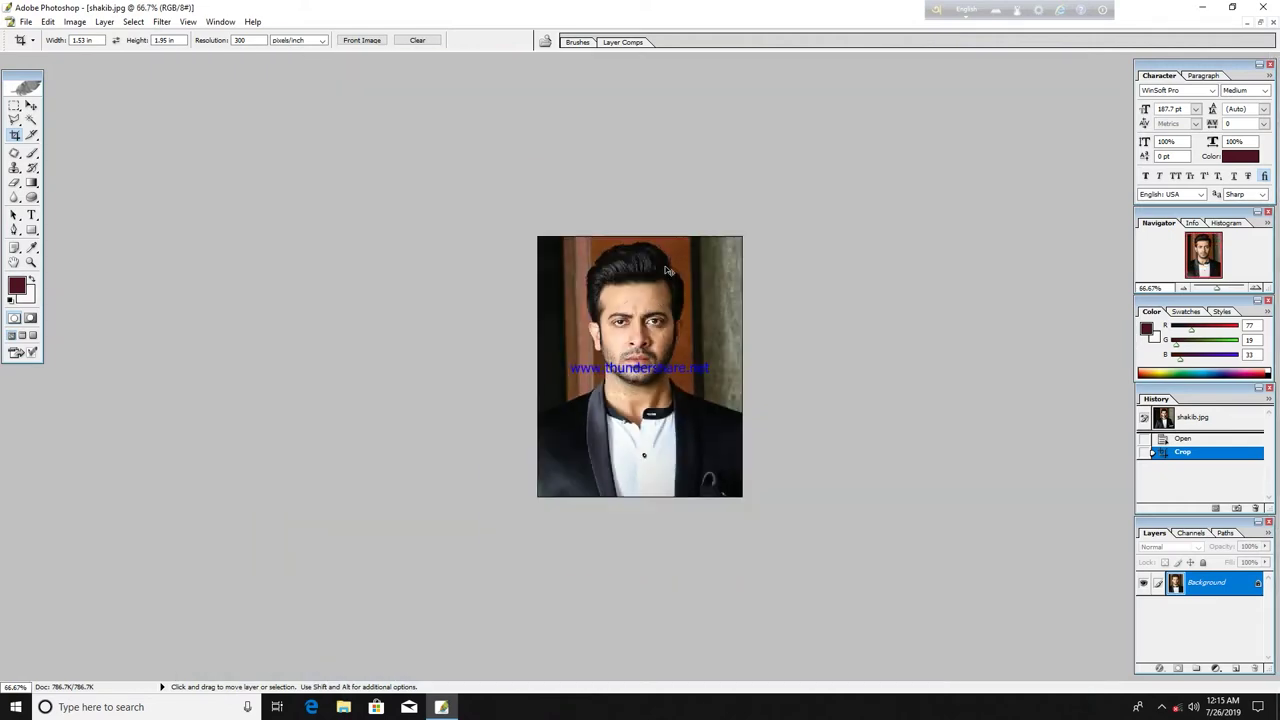
{"action": "key", "text": "ctrl+plus"}
{"action": "key", "text": "ctrl+plus"}
{"action": "key", "text": "ctrl+plus"}
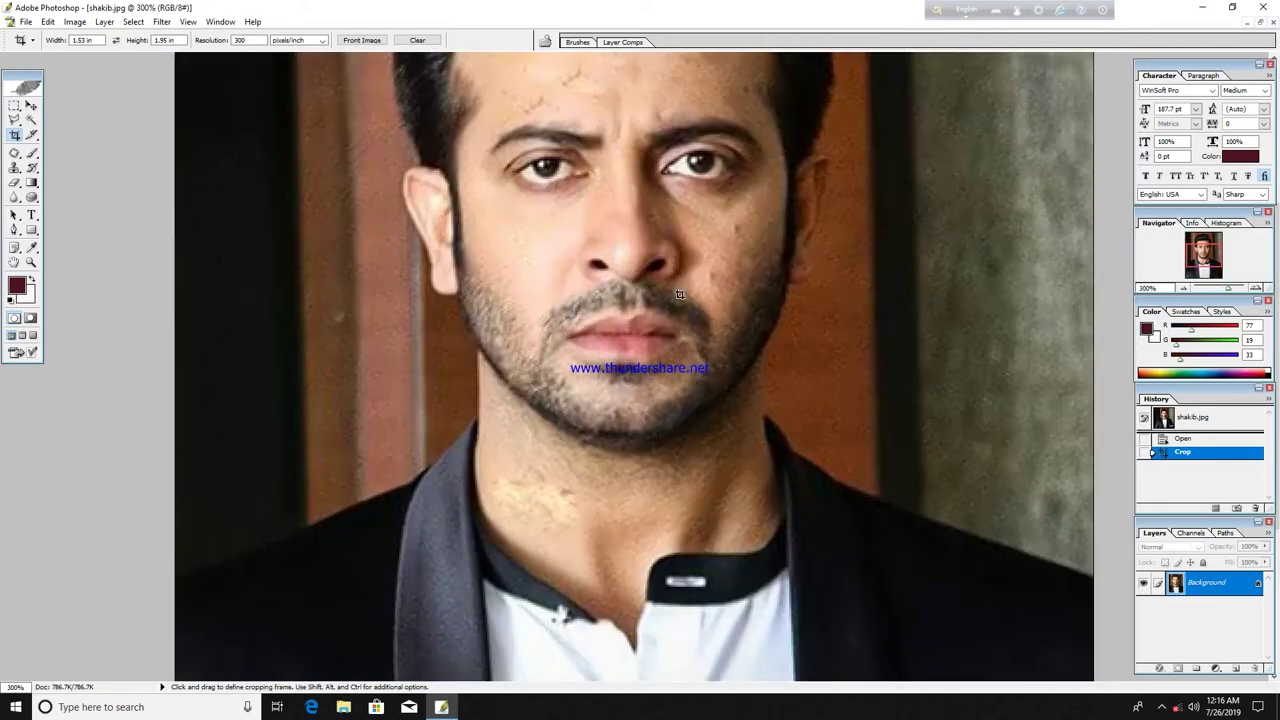
{"action": "left_click_drag", "start_coordinate": [630, 248], "coordinate": [622, 350]}
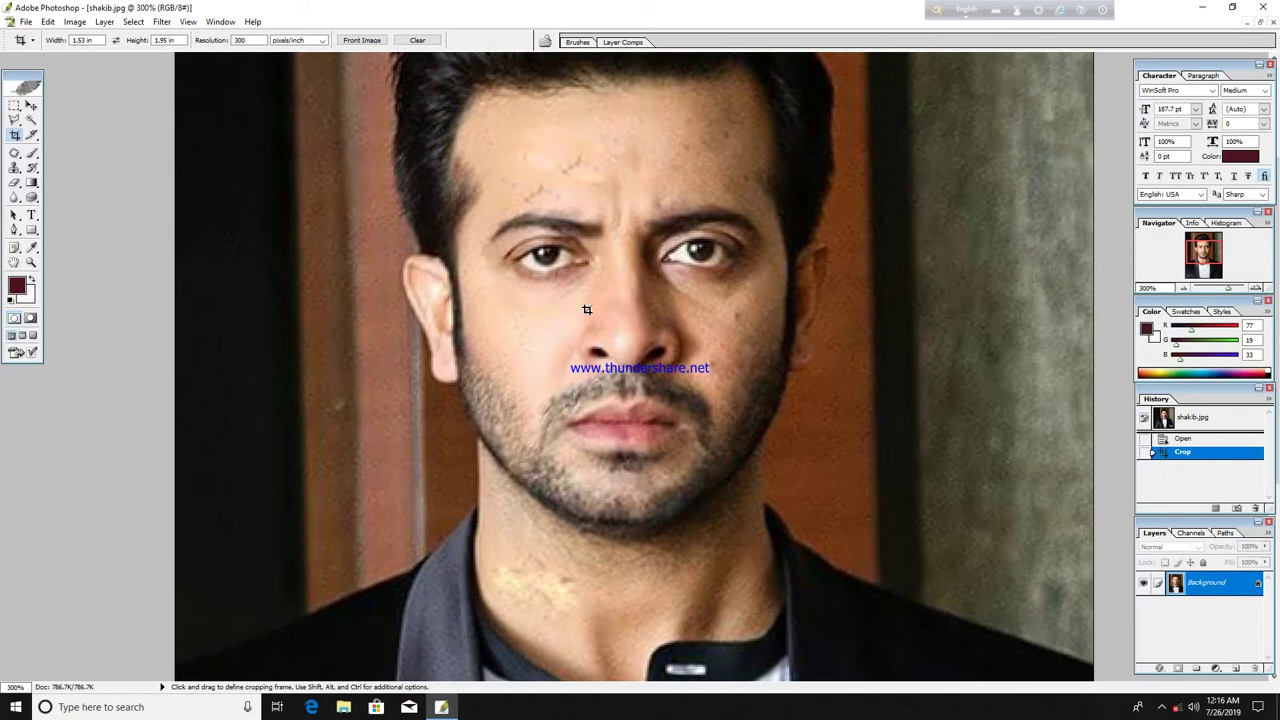
{"action": "key", "text": "f"}
{"action": "left_click_drag", "start_coordinate": [646, 329], "coordinate": [595, 360]}
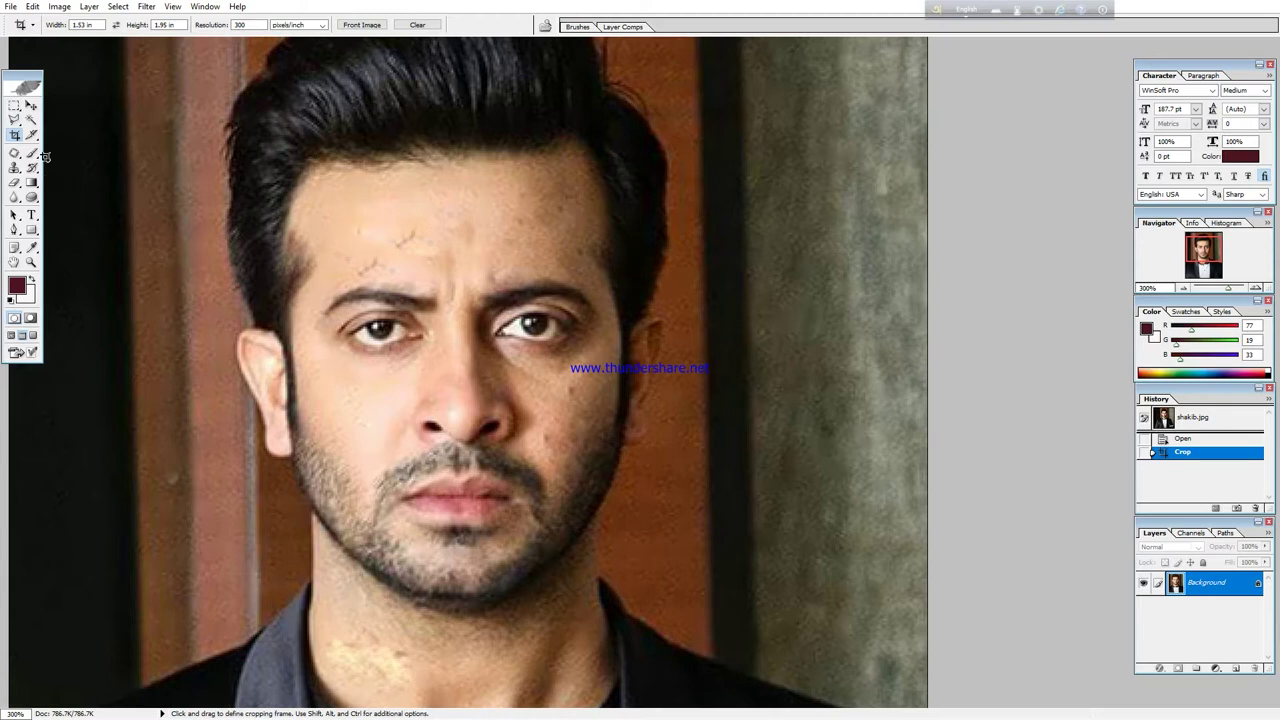
Select the Patch tool and patch the forehead blemishes, deselecting after each.
{"action": "left_click", "coordinate": [15, 153]}
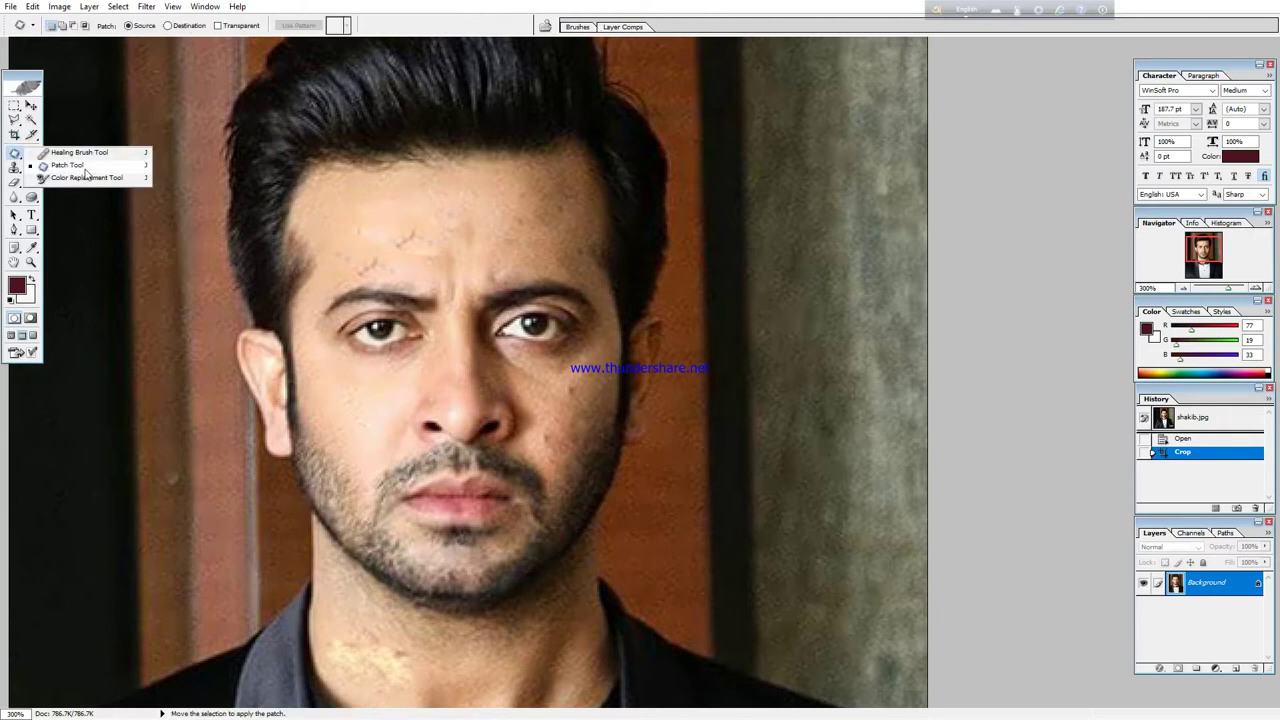
{"action": "left_click", "coordinate": [86, 166]}
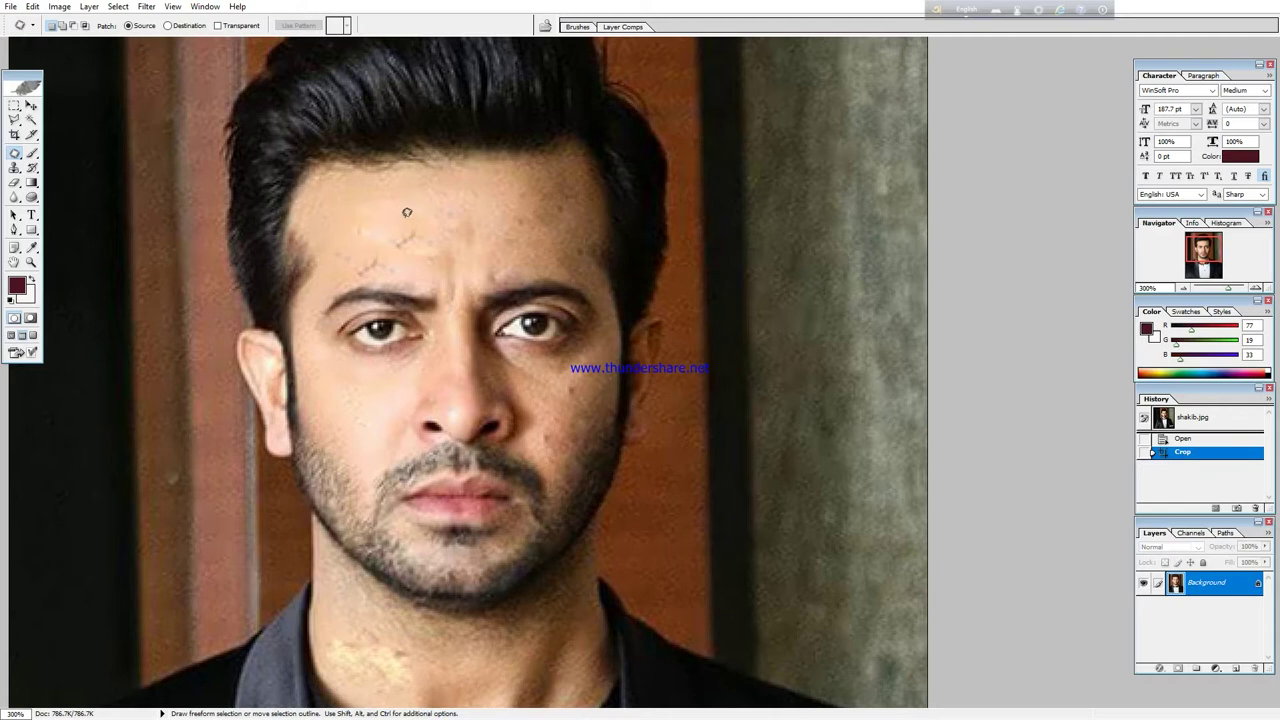
{"action": "mouse_move", "coordinate": [422, 213]}
{"action": "left_mouse_down"}
{"action": "mouse_move", "coordinate": [396, 228]}
{"action": "mouse_move", "coordinate": [424, 220]}
{"action": "mouse_move", "coordinate": [405, 218]}
{"action": "left_mouse_up"}
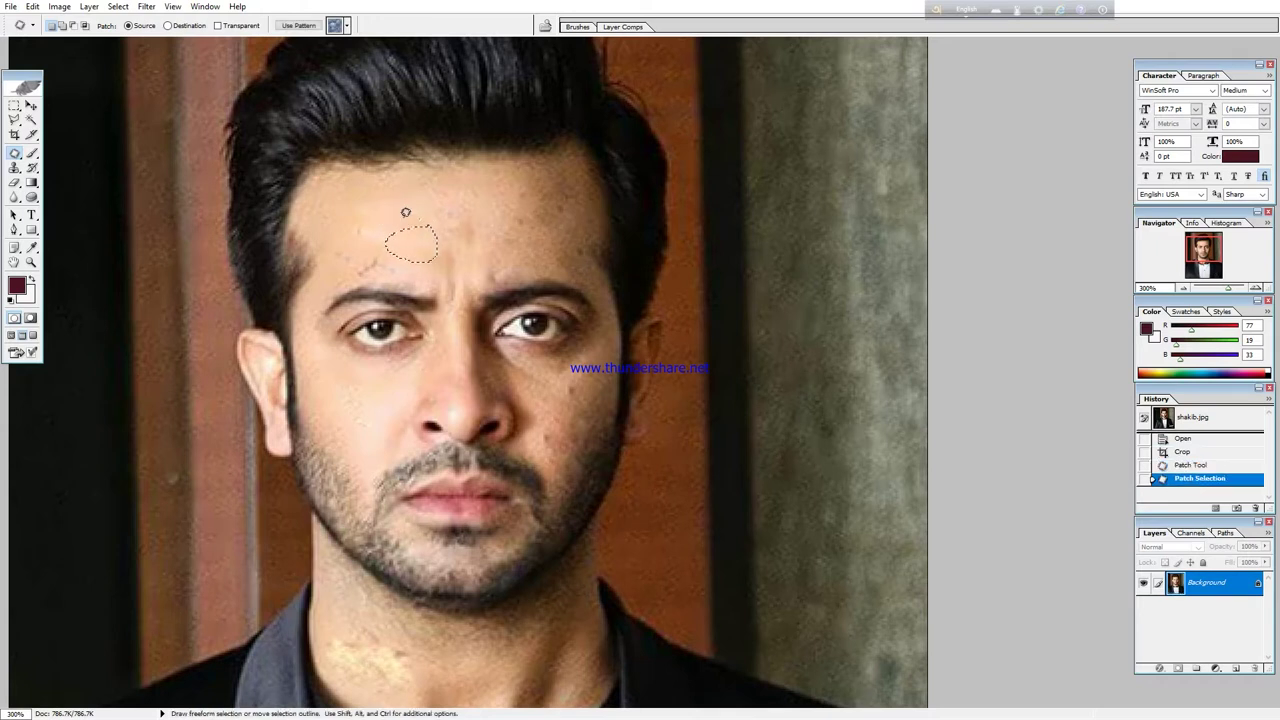
{"action": "key", "text": "ctrl+d"}
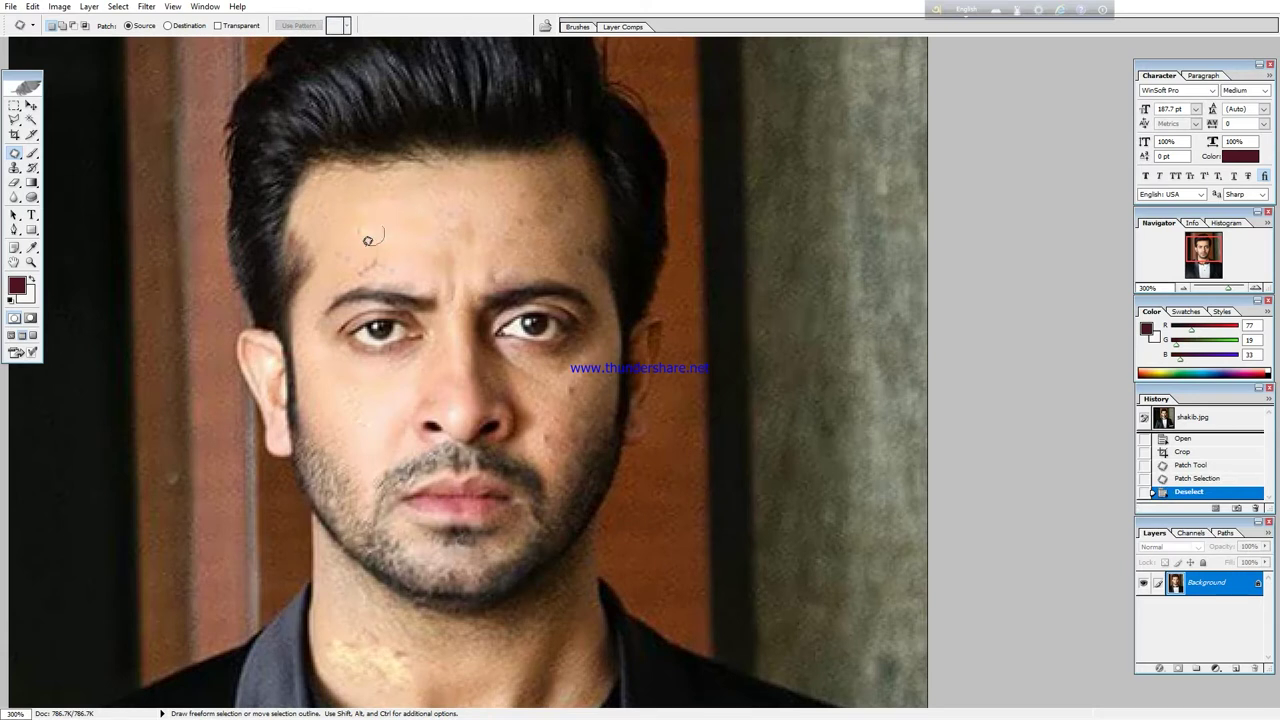
{"action": "mouse_move", "coordinate": [384, 220]}
{"action": "left_mouse_down"}
{"action": "mouse_move", "coordinate": [407, 236]}
{"action": "mouse_move", "coordinate": [378, 224]}
{"action": "mouse_move", "coordinate": [405, 238]}
{"action": "mouse_move", "coordinate": [362, 250]}
{"action": "mouse_move", "coordinate": [370, 266]}
{"action": "mouse_move", "coordinate": [394, 242]}
{"action": "mouse_move", "coordinate": [355, 268]}
{"action": "mouse_move", "coordinate": [371, 238]}
{"action": "mouse_move", "coordinate": [333, 255]}
{"action": "mouse_move", "coordinate": [346, 266]}
{"action": "mouse_move", "coordinate": [357, 232]}
{"action": "left_mouse_up"}
{"action": "key", "text": "ctrl+d"}
{"action": "key", "text": "ctrl+d"}
{"action": "key", "text": "ctrl+d"}
{"action": "key", "text": "ctrl+d"}
{"action": "key", "text": "ctrl+d"}
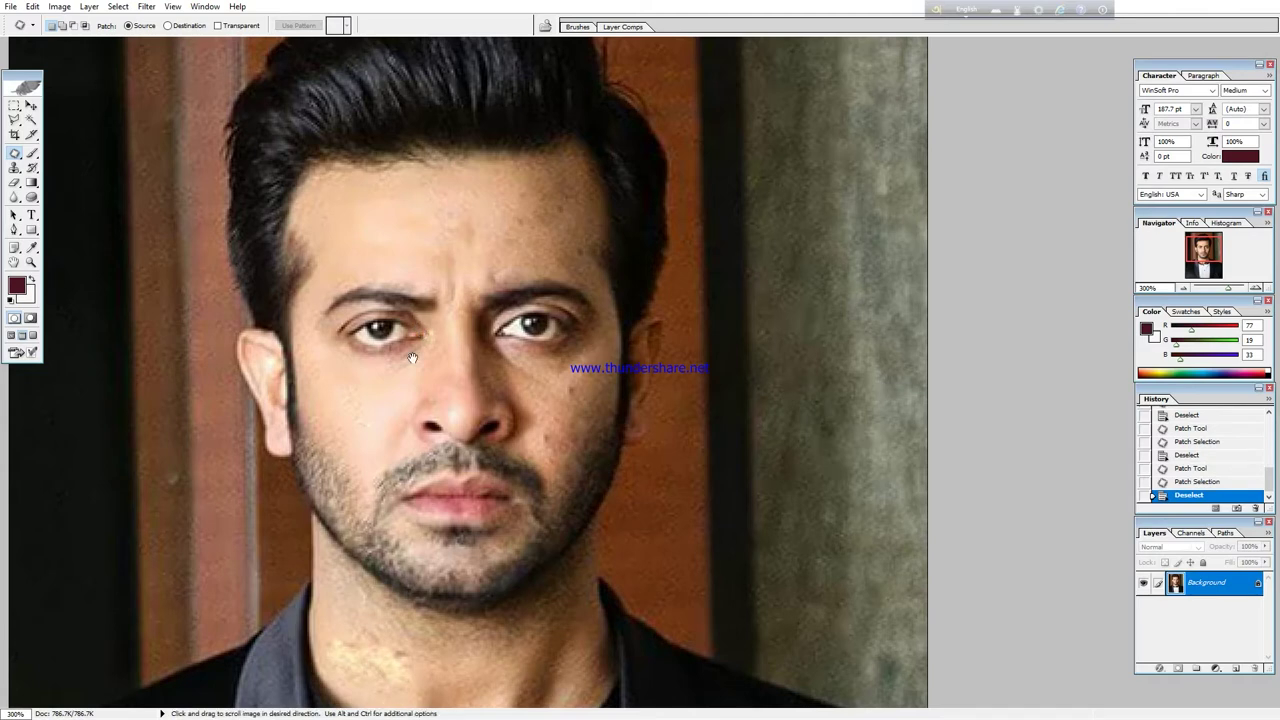
Recenter the face and patch the dark spots on the cheek.
{"action": "mouse_move", "coordinate": [417, 383]}
{"action": "left_mouse_down"}
{"action": "mouse_move", "coordinate": [405, 266]}
{"action": "mouse_move", "coordinate": [446, 236]}
{"action": "left_mouse_up"}
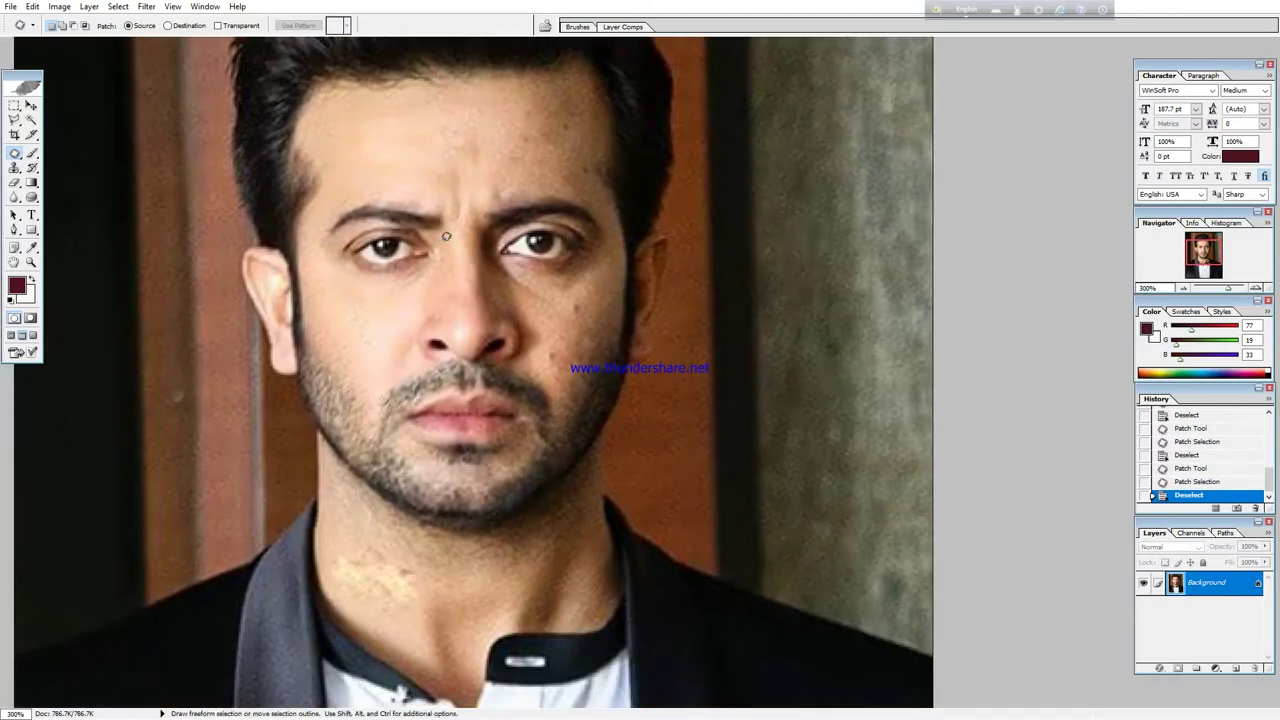
{"action": "key", "text": "space"}
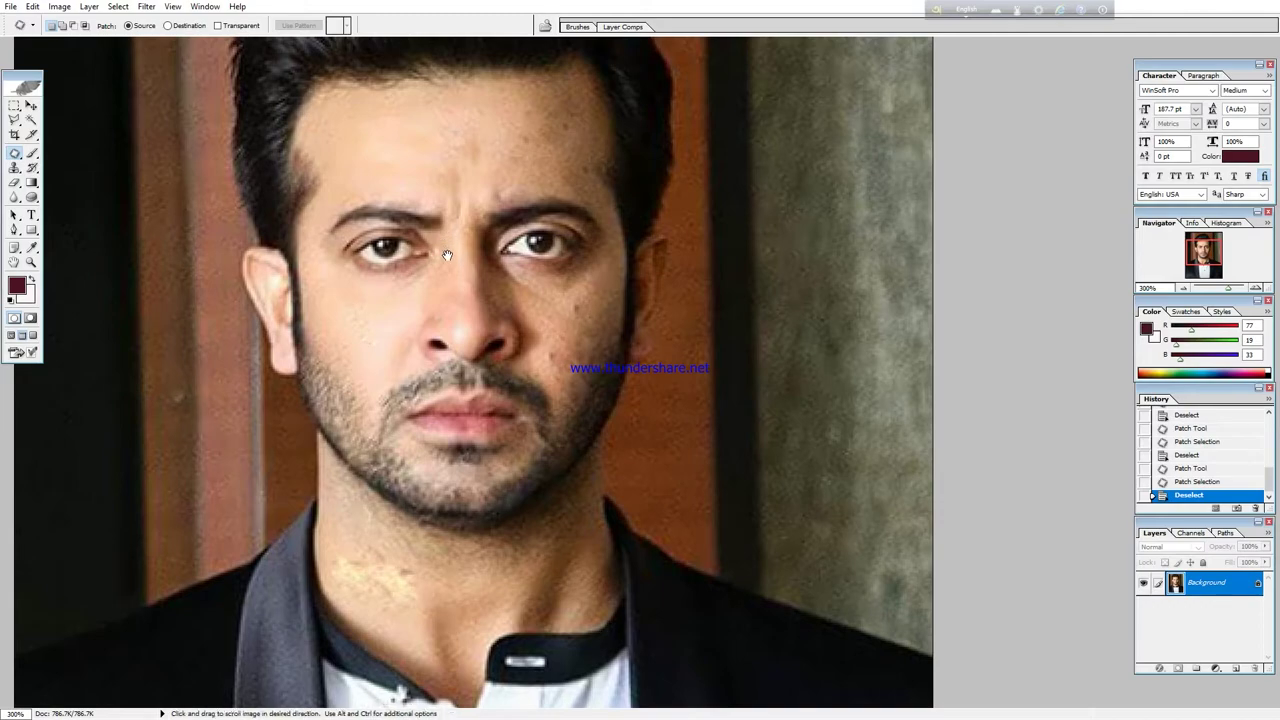
{"action": "left_click_drag", "start_coordinate": [447, 255], "coordinate": [457, 371]}
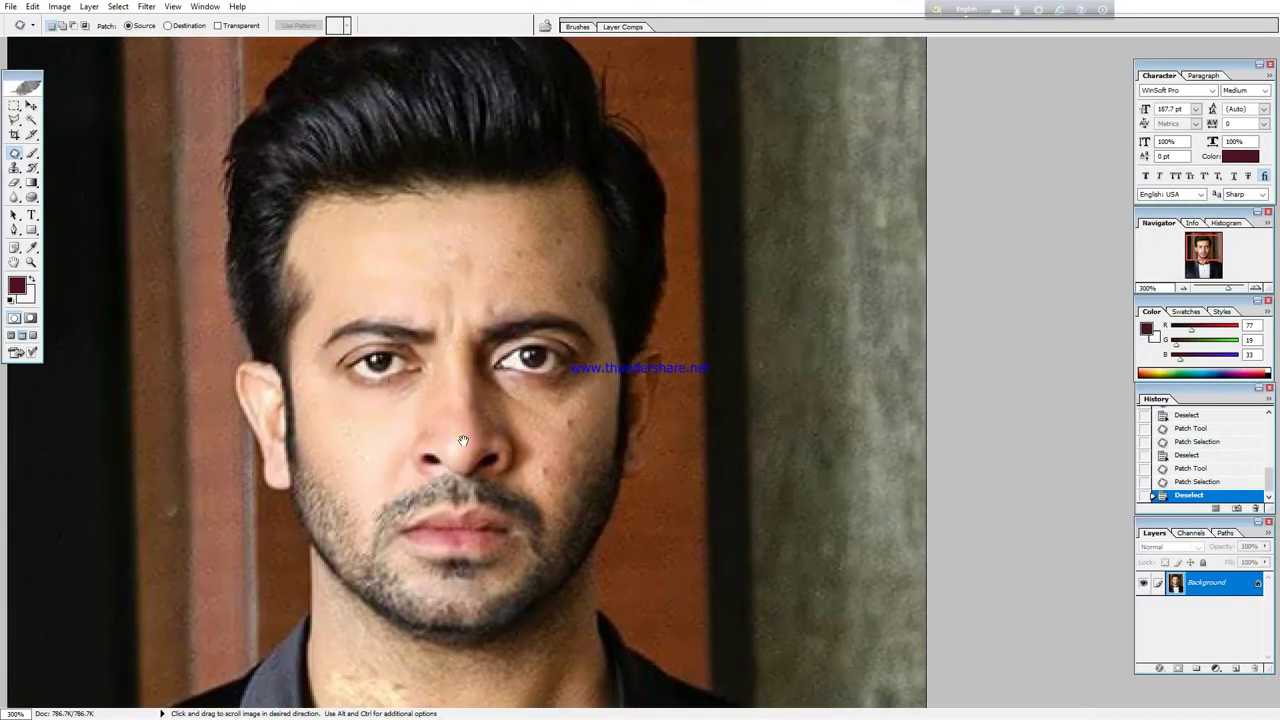
{"action": "mouse_move", "coordinate": [463, 441]}
{"action": "left_mouse_down"}
{"action": "mouse_move", "coordinate": [335, 420]}
{"action": "mouse_move", "coordinate": [1093, 421]}
{"action": "mouse_move", "coordinate": [1109, 319]}
{"action": "mouse_move", "coordinate": [572, 389]}
{"action": "mouse_move", "coordinate": [395, 389]}
{"action": "mouse_move", "coordinate": [686, 446]}
{"action": "left_mouse_up"}
{"action": "mouse_move", "coordinate": [599, 472]}
{"action": "left_mouse_down"}
{"action": "mouse_move", "coordinate": [557, 415]}
{"action": "mouse_move", "coordinate": [360, 345]}
{"action": "mouse_move", "coordinate": [346, 309]}
{"action": "left_mouse_up"}
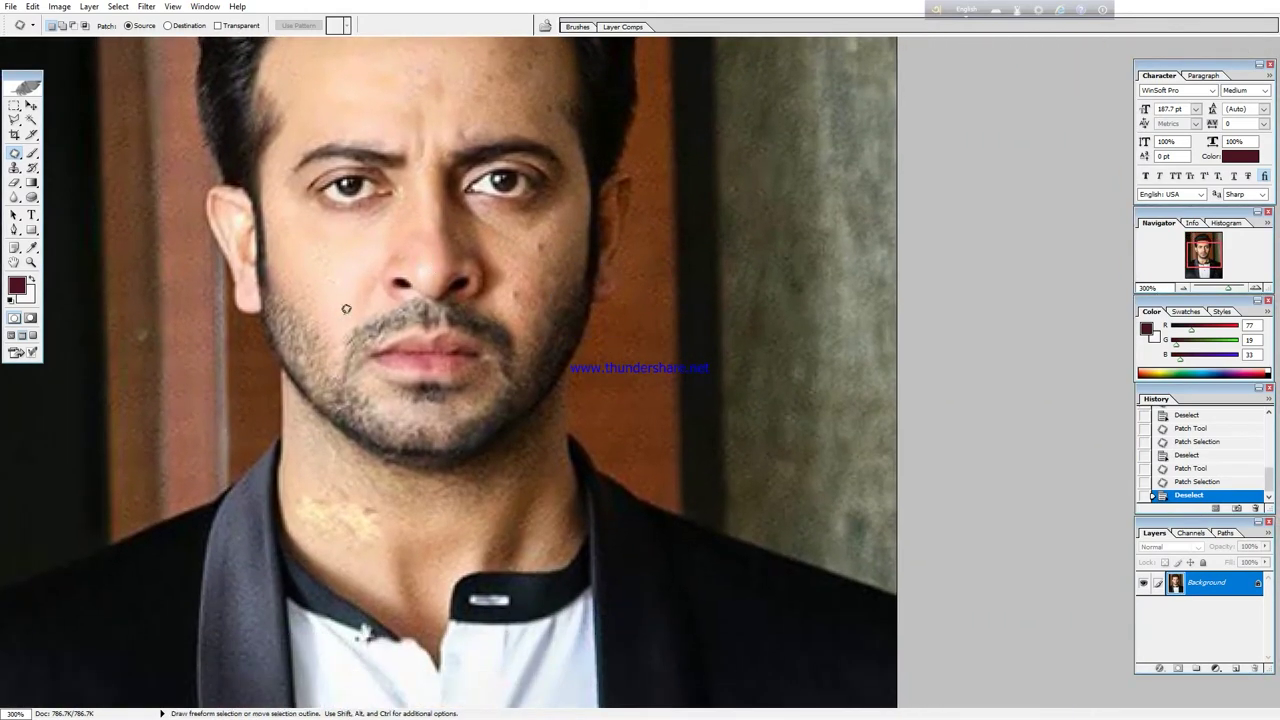
{"action": "mouse_move", "coordinate": [343, 258]}
{"action": "left_mouse_down"}
{"action": "mouse_move", "coordinate": [329, 284]}
{"action": "mouse_move", "coordinate": [325, 254]}
{"action": "mouse_move", "coordinate": [338, 280]}
{"action": "mouse_move", "coordinate": [334, 257]}
{"action": "mouse_move", "coordinate": [357, 257]}
{"action": "left_mouse_up"}
{"action": "left_click", "coordinate": [351, 271]}
{"action": "left_click", "coordinate": [346, 269]}
{"action": "left_click", "coordinate": [350, 270]}
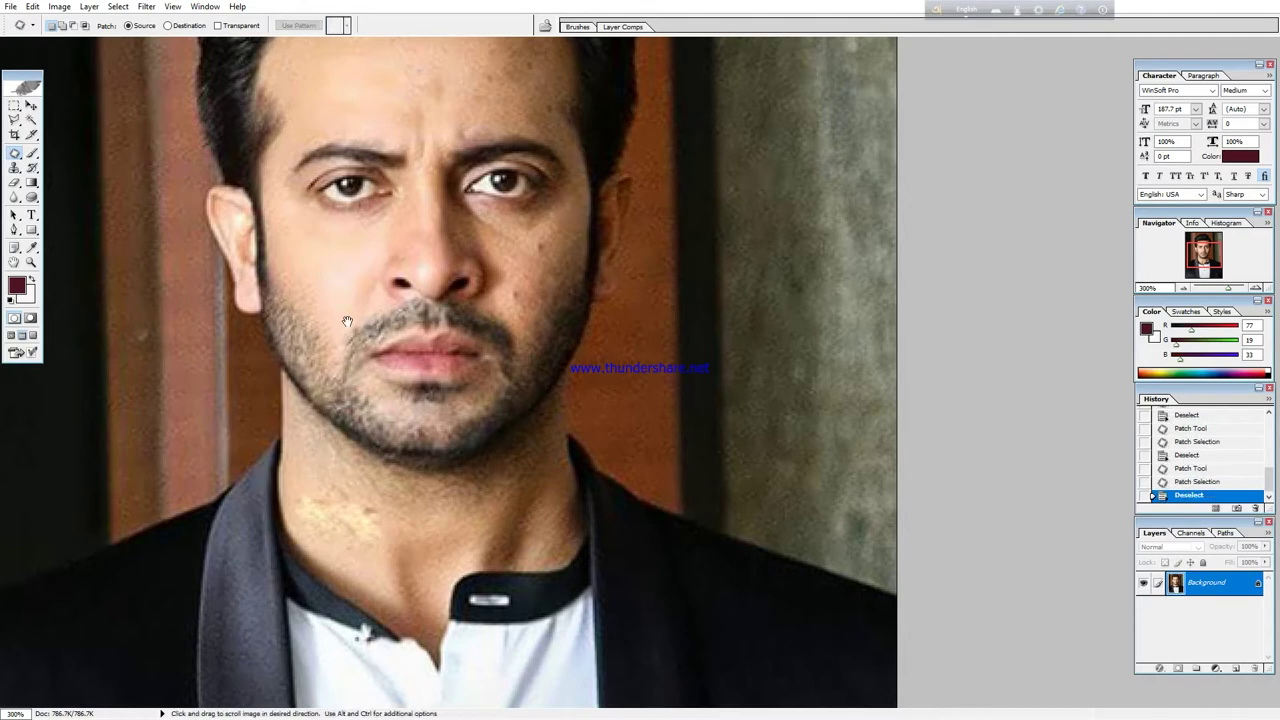
{"action": "scroll", "coordinate": [456, 685], "scroll_direction": "down", "scroll_amount": 2}
{"action": "scroll", "coordinate": [456, 685], "scroll_direction": "down", "scroll_amount": 2}
{"action": "scroll", "coordinate": [355, 310], "scroll_direction": "up", "scroll_amount": 4}
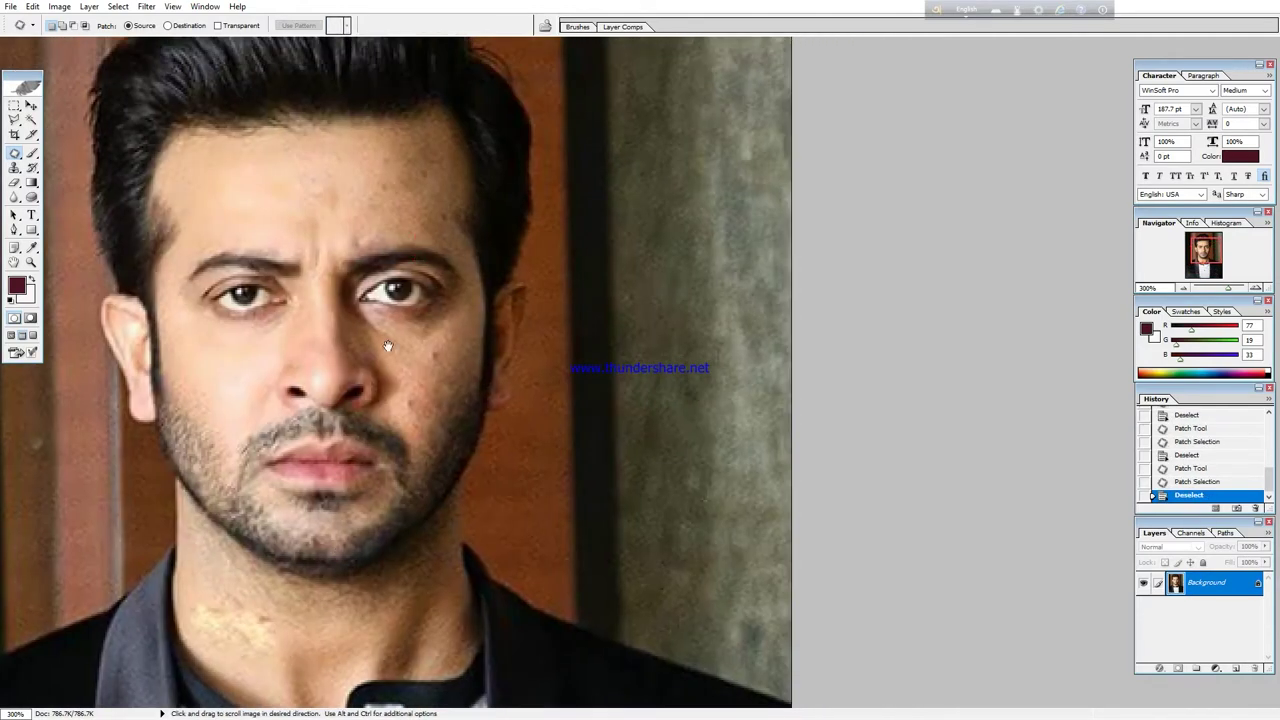
{"action": "scroll", "coordinate": [355, 310], "scroll_direction": "up", "scroll_amount": 2}
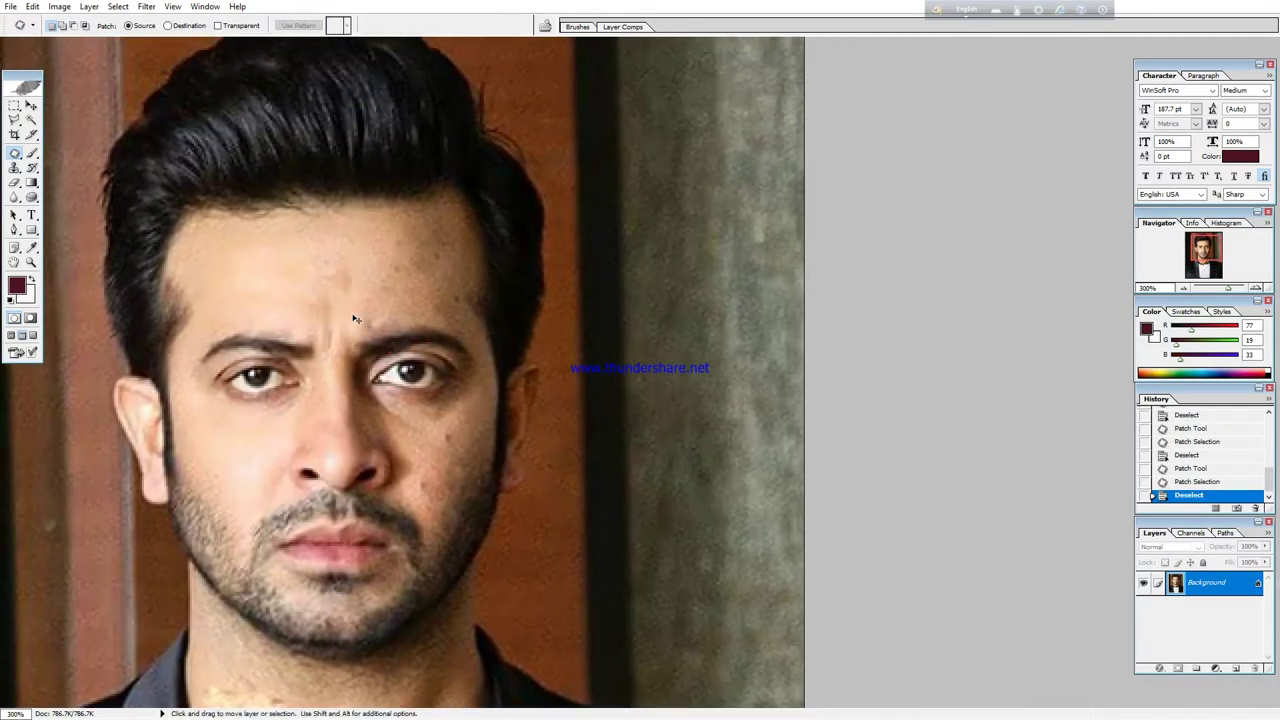
Zoom to 400% and patch two forehead blemishes.
{"action": "key", "text": "ctrl+plus"}
{"action": "left_click_drag", "start_coordinate": [404, 220], "coordinate": [412, 262]}
{"action": "key", "text": "ctrl+d"}
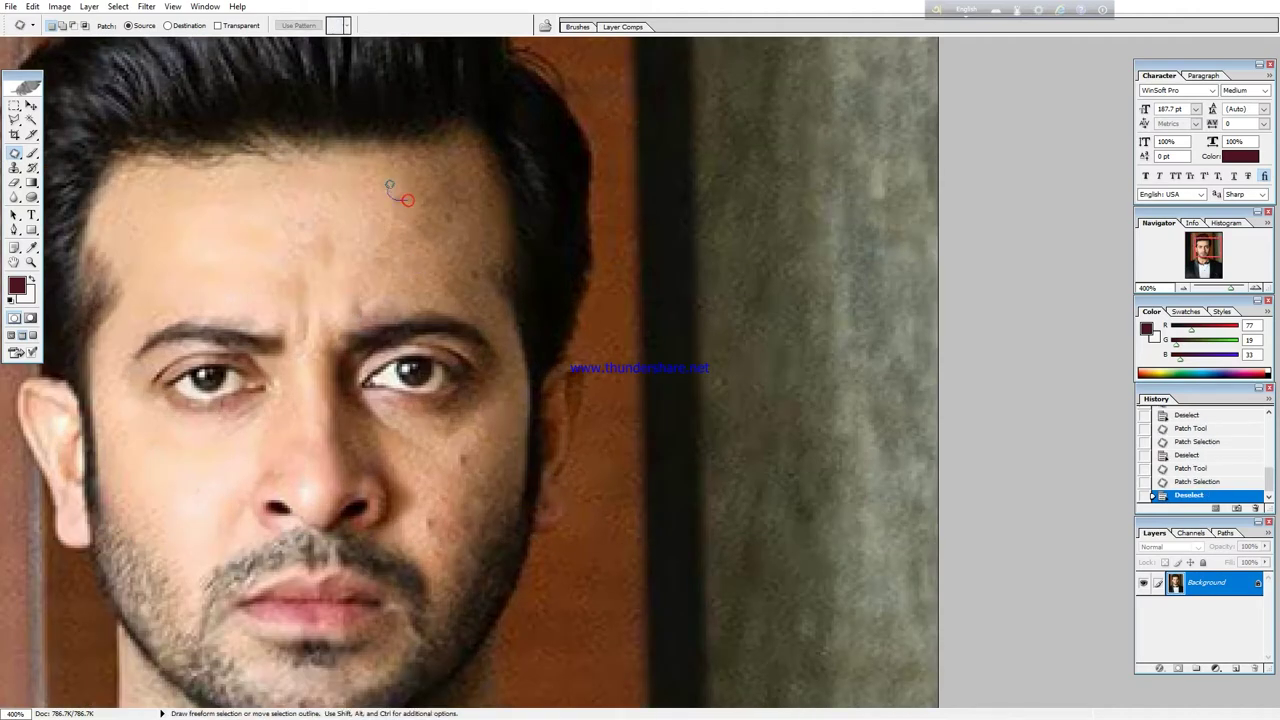
{"action": "mouse_move", "coordinate": [398, 188]}
{"action": "left_mouse_down"}
{"action": "mouse_move", "coordinate": [414, 226]}
{"action": "mouse_move", "coordinate": [490, 233]}
{"action": "mouse_move", "coordinate": [453, 229]}
{"action": "left_mouse_up"}
{"action": "key", "text": "ctrl+d"}
{"action": "key", "text": "ctrl+d"}
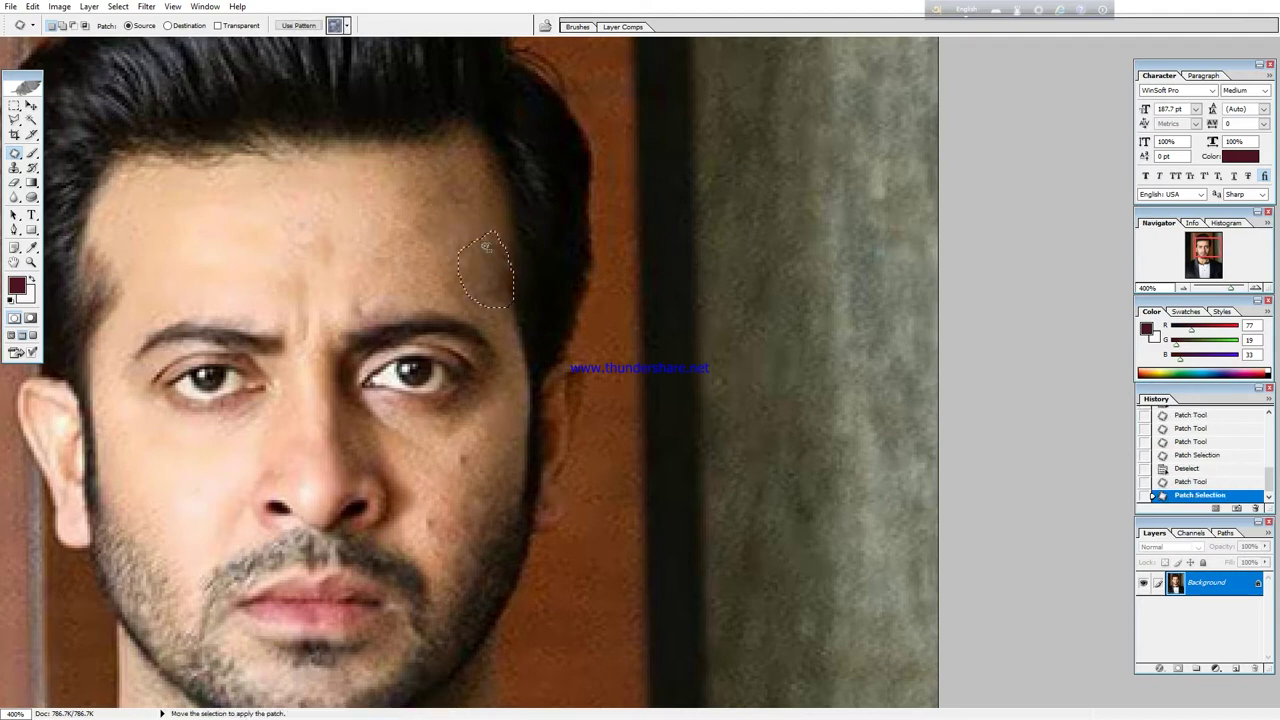
Step back through History and redo the small right-forehead patches.
{"action": "left_click", "coordinate": [1191, 482]}
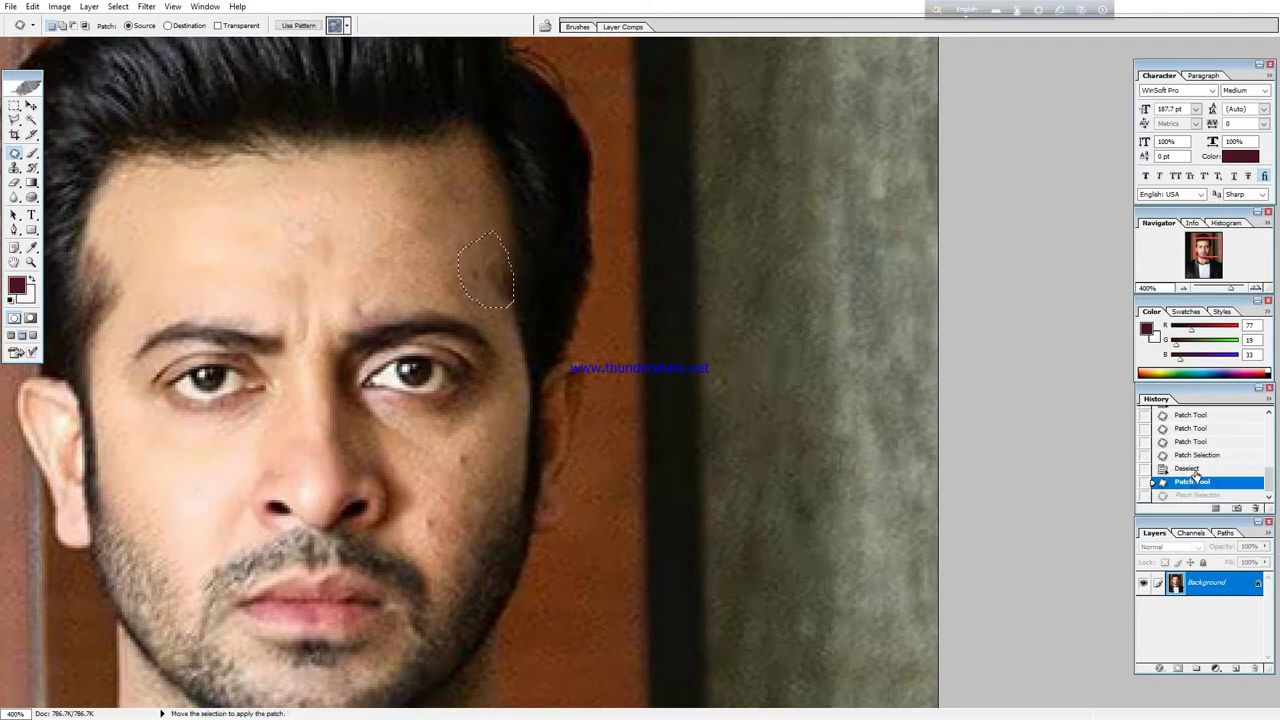
{"action": "left_click", "coordinate": [1192, 441]}
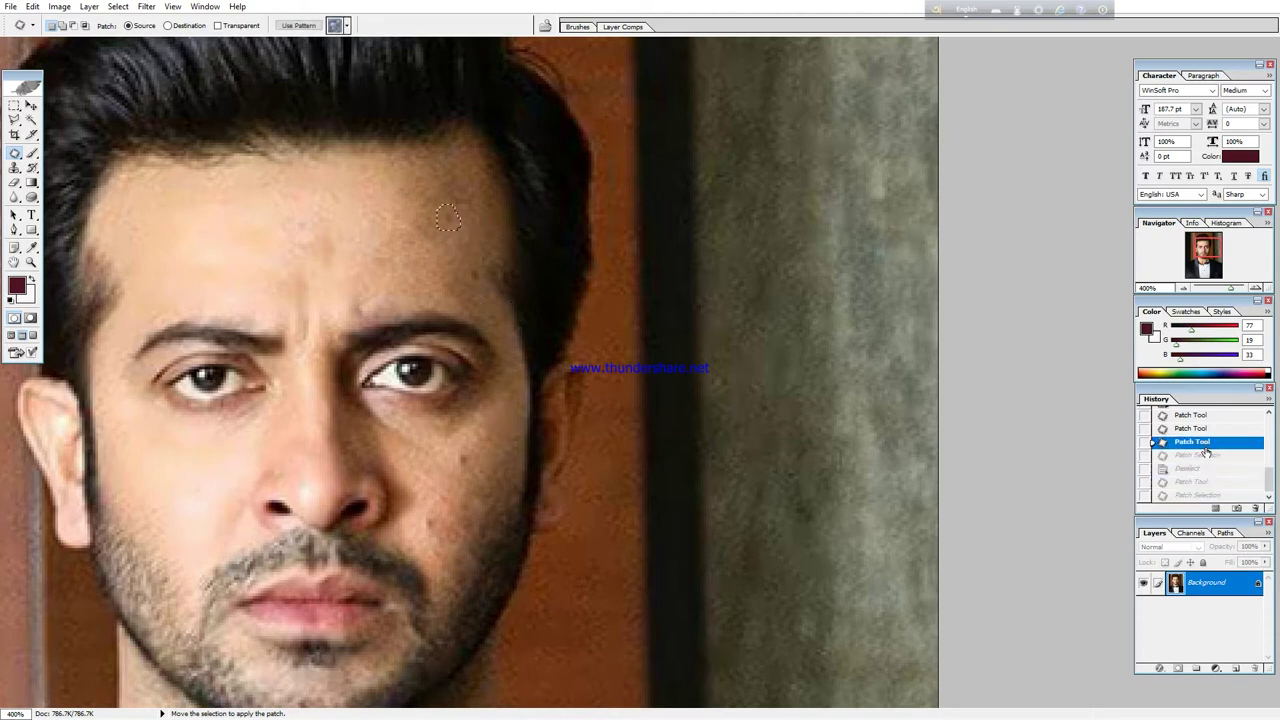
{"action": "left_click", "coordinate": [470, 242]}
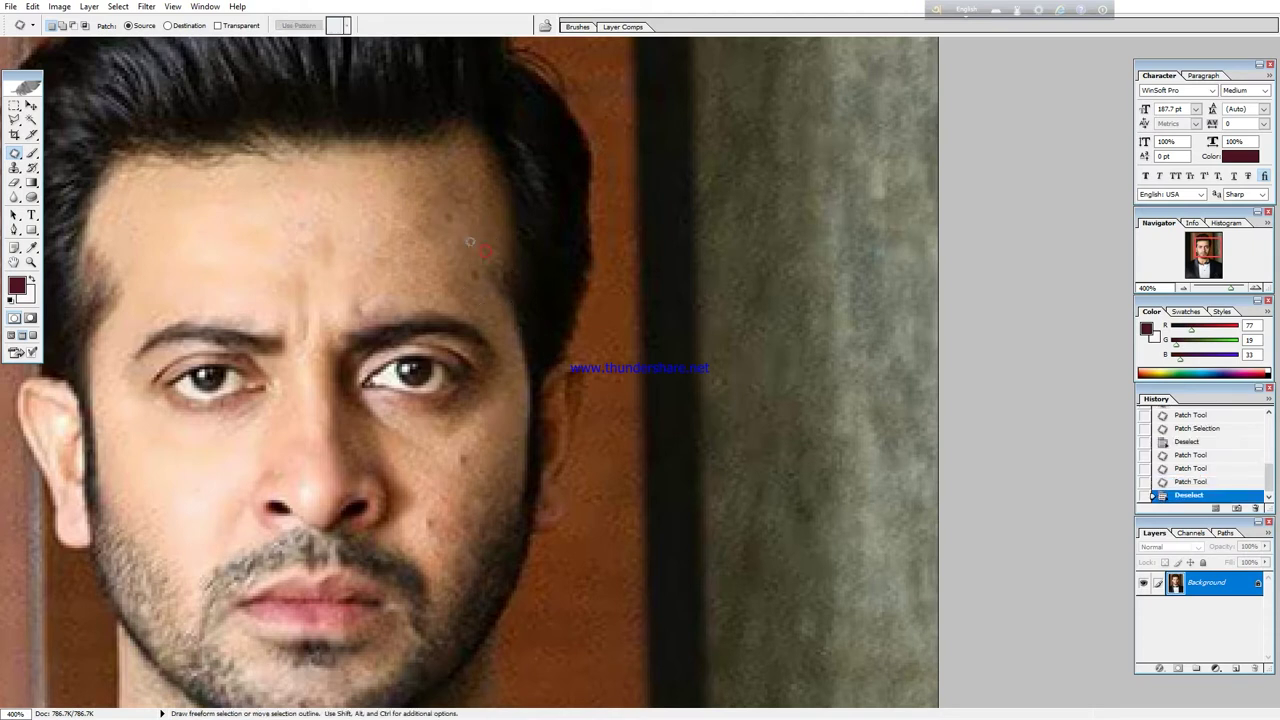
{"action": "mouse_move", "coordinate": [462, 220]}
{"action": "left_mouse_down"}
{"action": "mouse_move", "coordinate": [446, 244]}
{"action": "mouse_move", "coordinate": [472, 257]}
{"action": "mouse_move", "coordinate": [475, 239]}
{"action": "left_mouse_up"}
{"action": "left_click", "coordinate": [446, 244]}
{"action": "left_click", "coordinate": [475, 239]}
{"action": "scroll", "coordinate": [480, 289], "scroll_direction": "down", "scroll_amount": 3}
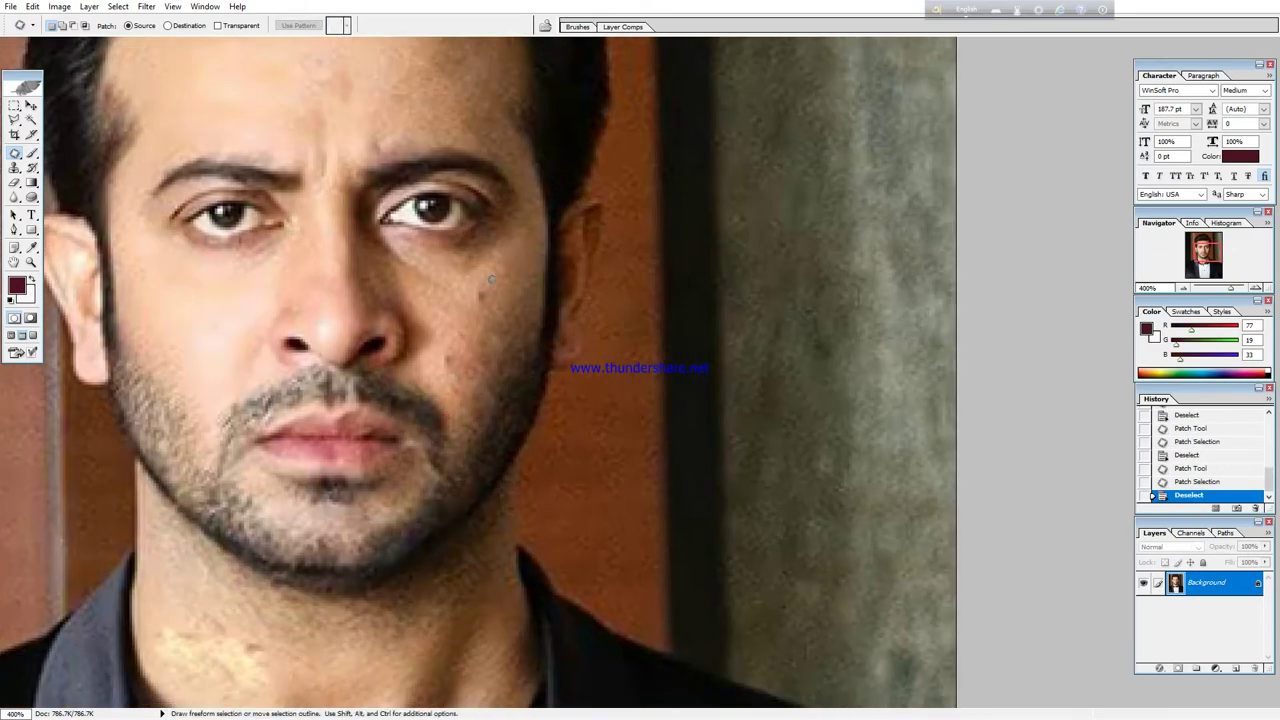
Patch the cheek spot beside the nose and outline the mouth-corner spot.
{"action": "left_click", "coordinate": [460, 323]}
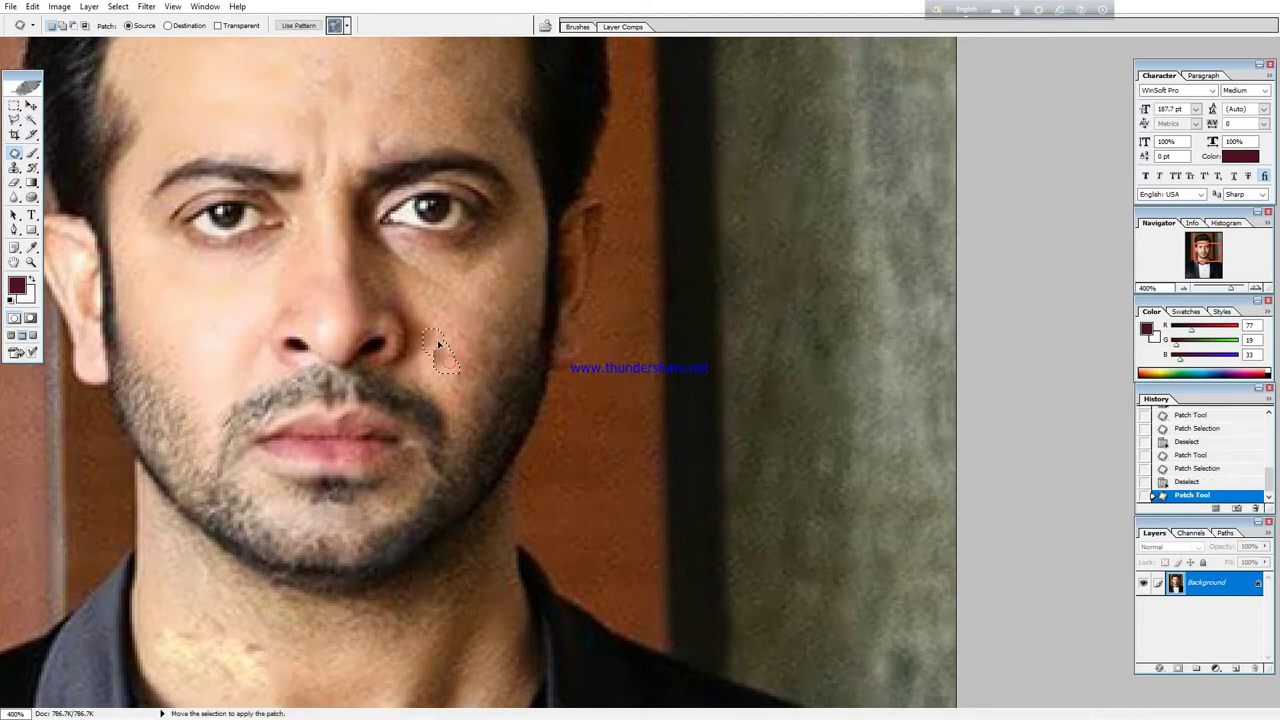
{"action": "left_click", "coordinate": [436, 340]}
{"action": "left_click", "coordinate": [437, 335]}
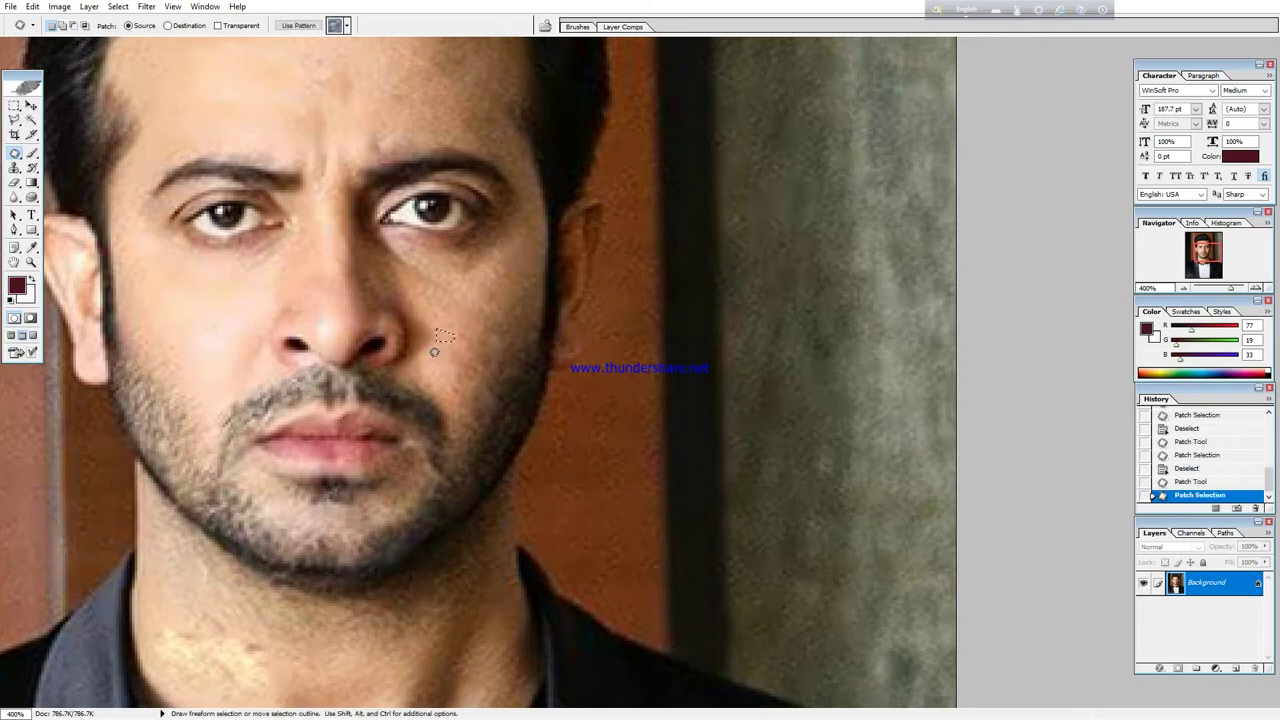
{"action": "left_click", "coordinate": [463, 345]}
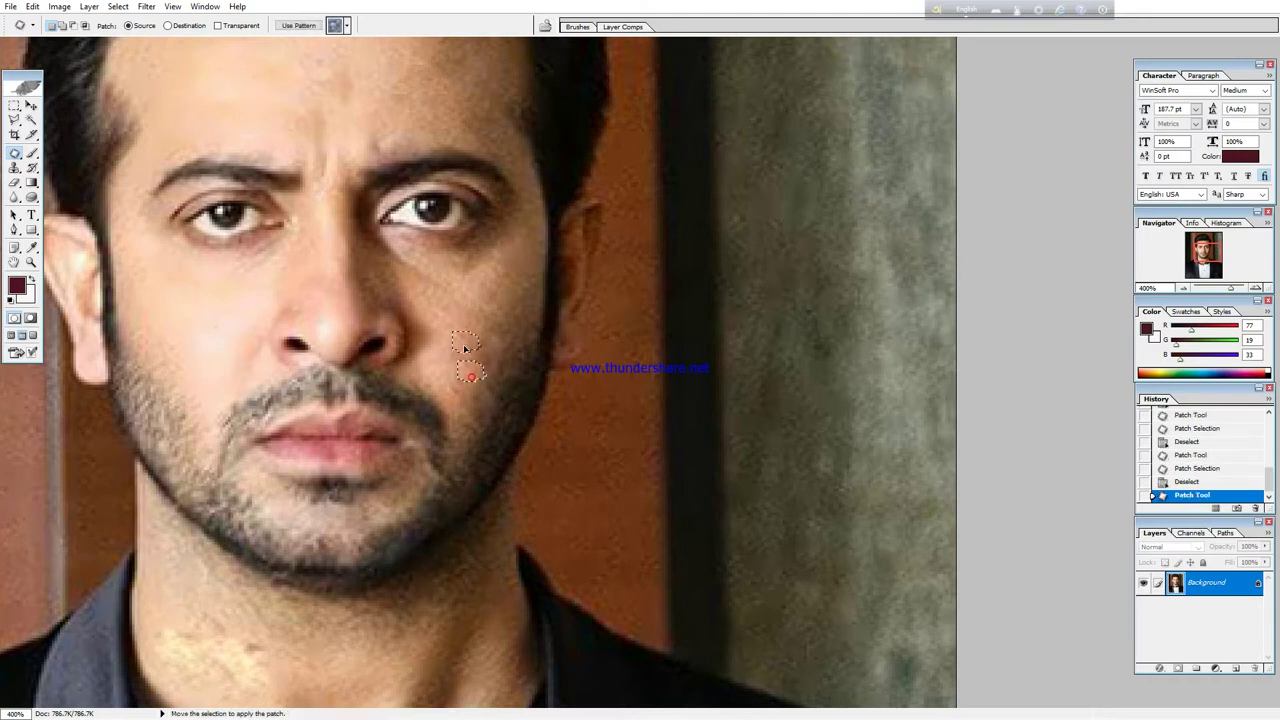
{"action": "mouse_move", "coordinate": [463, 338]}
{"action": "left_mouse_down"}
{"action": "mouse_move", "coordinate": [466, 366]}
{"action": "mouse_move", "coordinate": [466, 349]}
{"action": "left_mouse_up"}
{"action": "left_click", "coordinate": [465, 342]}
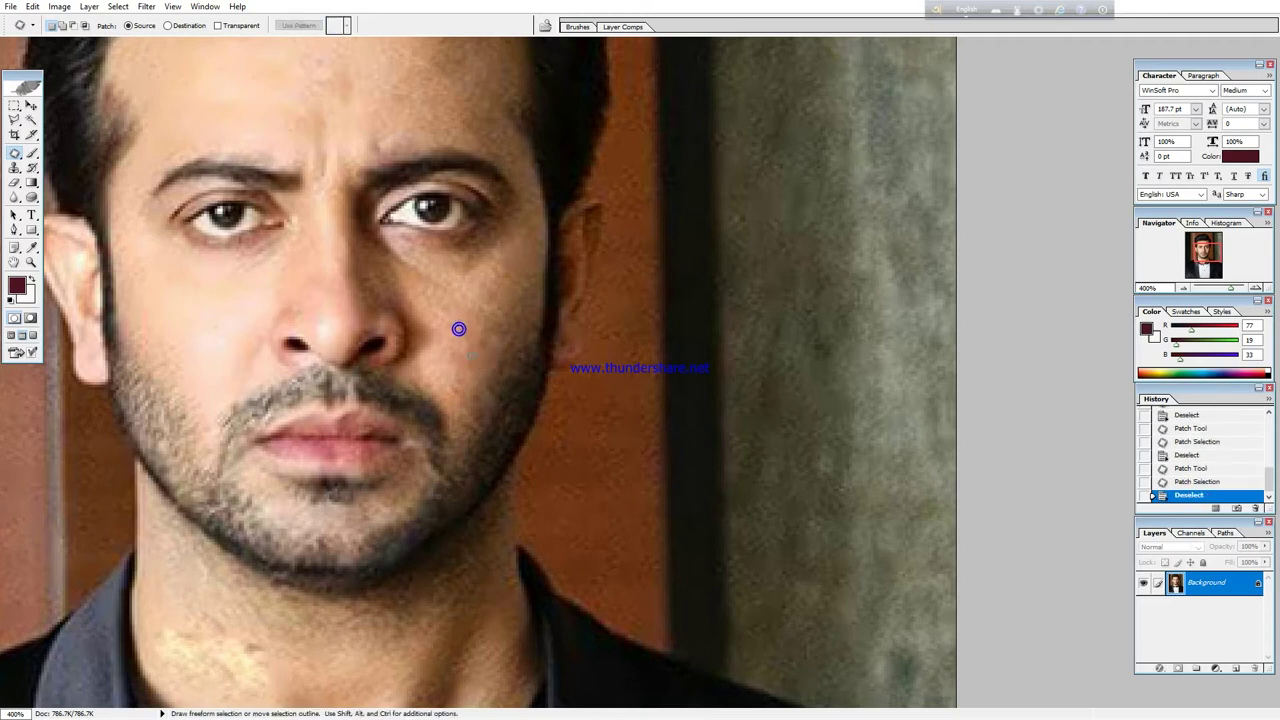
{"action": "left_click_drag", "start_coordinate": [463, 391], "coordinate": [466, 361]}
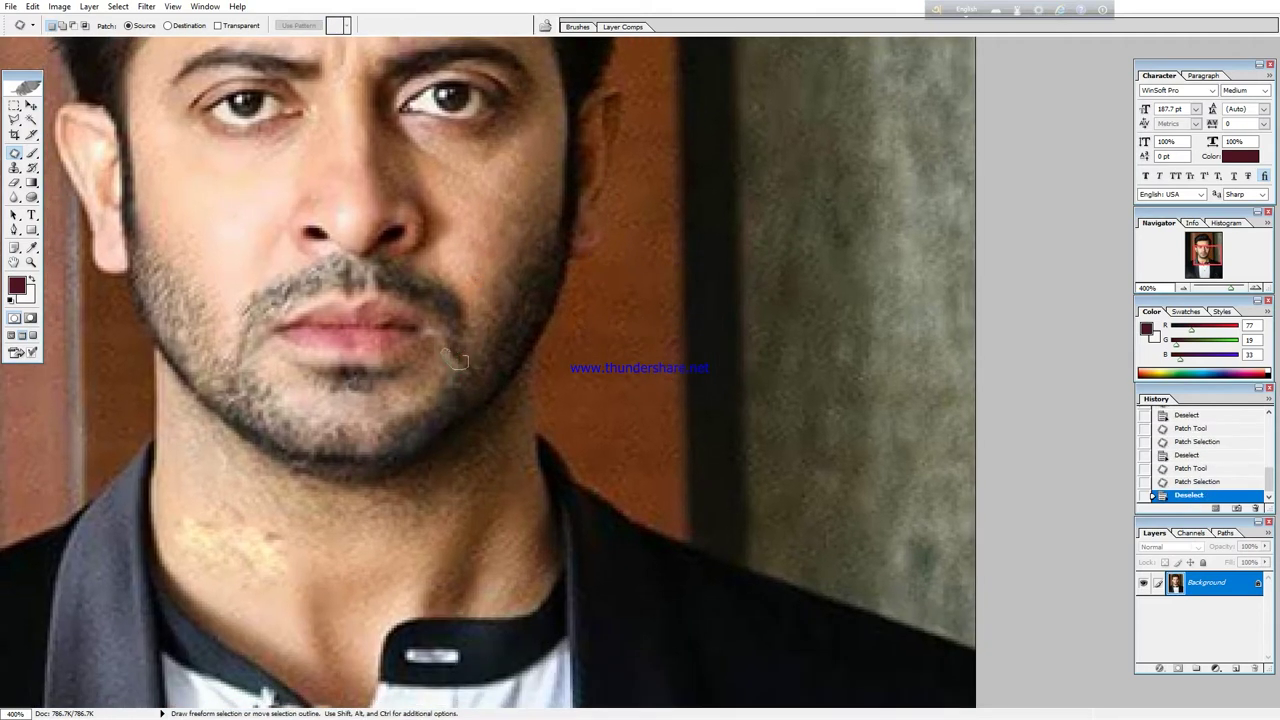
{"action": "left_click", "coordinate": [468, 332]}
{"action": "mouse_move", "coordinate": [465, 332]}
{"action": "left_mouse_down"}
{"action": "mouse_move", "coordinate": [465, 366]}
{"action": "mouse_move", "coordinate": [455, 342]}
{"action": "left_mouse_up"}
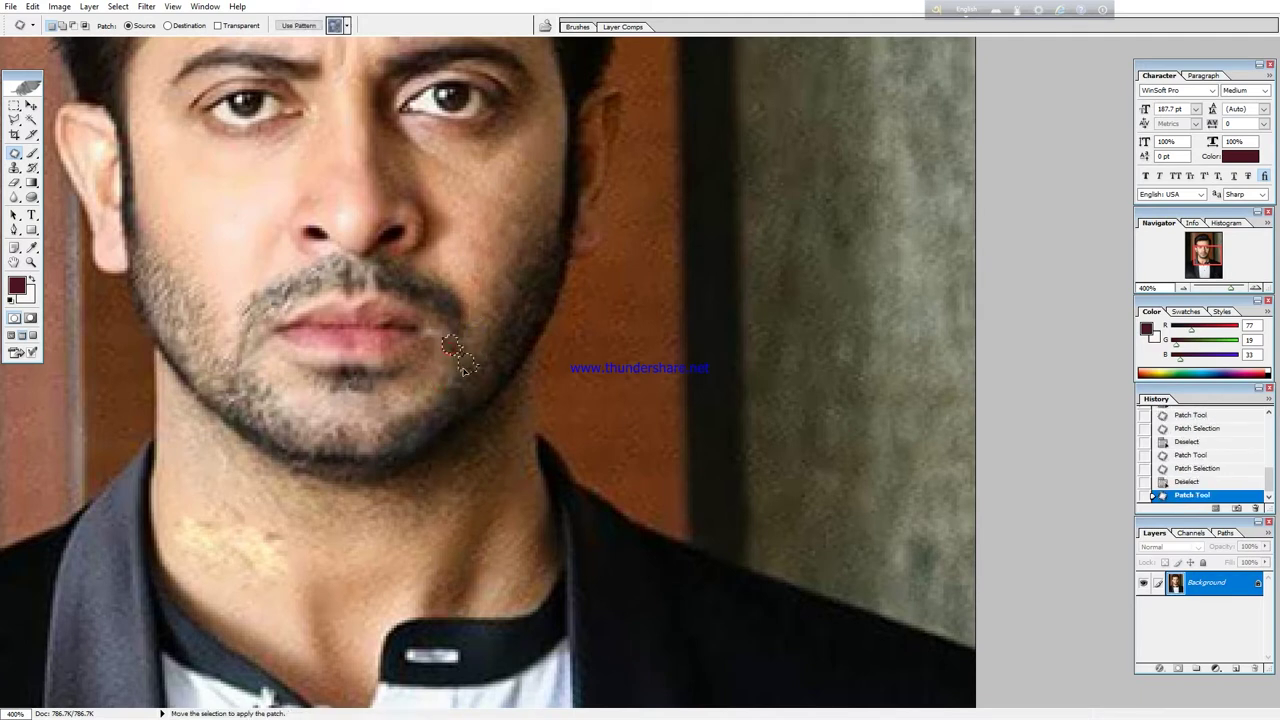
Finish the mouth-corner patch and patch the first pale spots on the neck.
{"action": "left_click", "coordinate": [429, 371]}
{"action": "scroll", "coordinate": [480, 340], "scroll_direction": "down", "scroll_amount": 3}
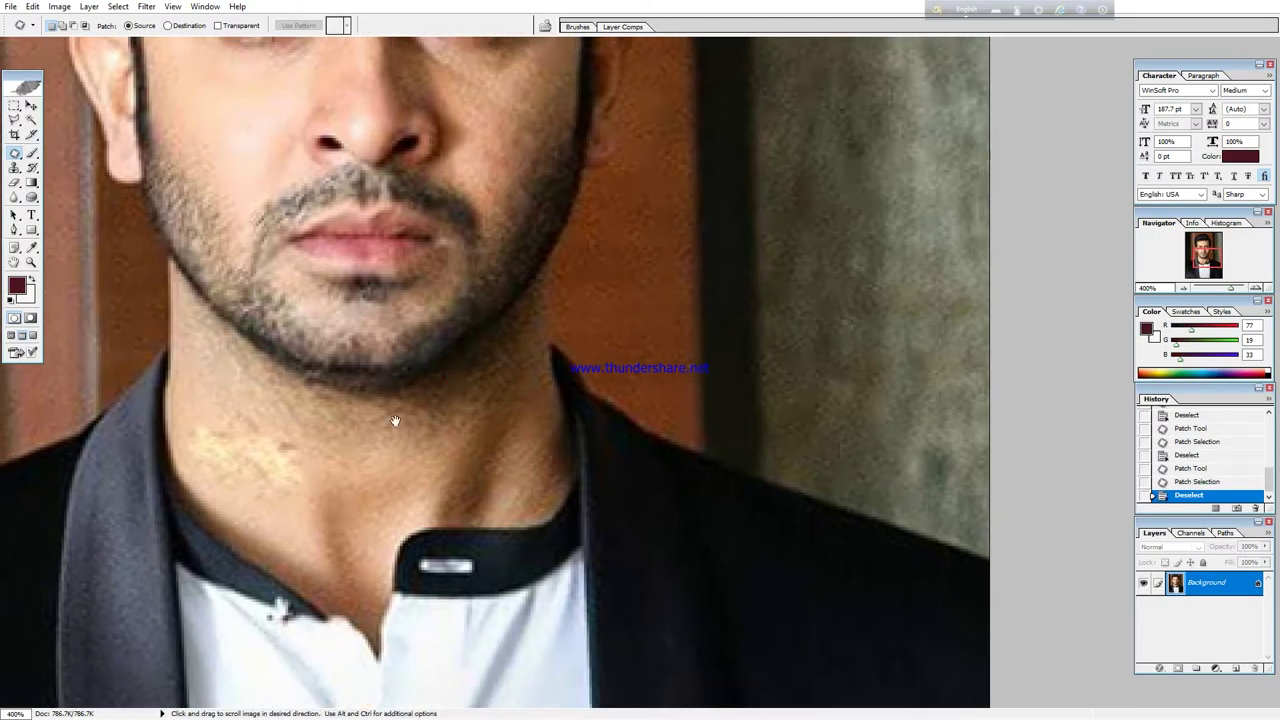
{"action": "scroll", "coordinate": [300, 461], "scroll_direction": "down", "scroll_amount": 2}
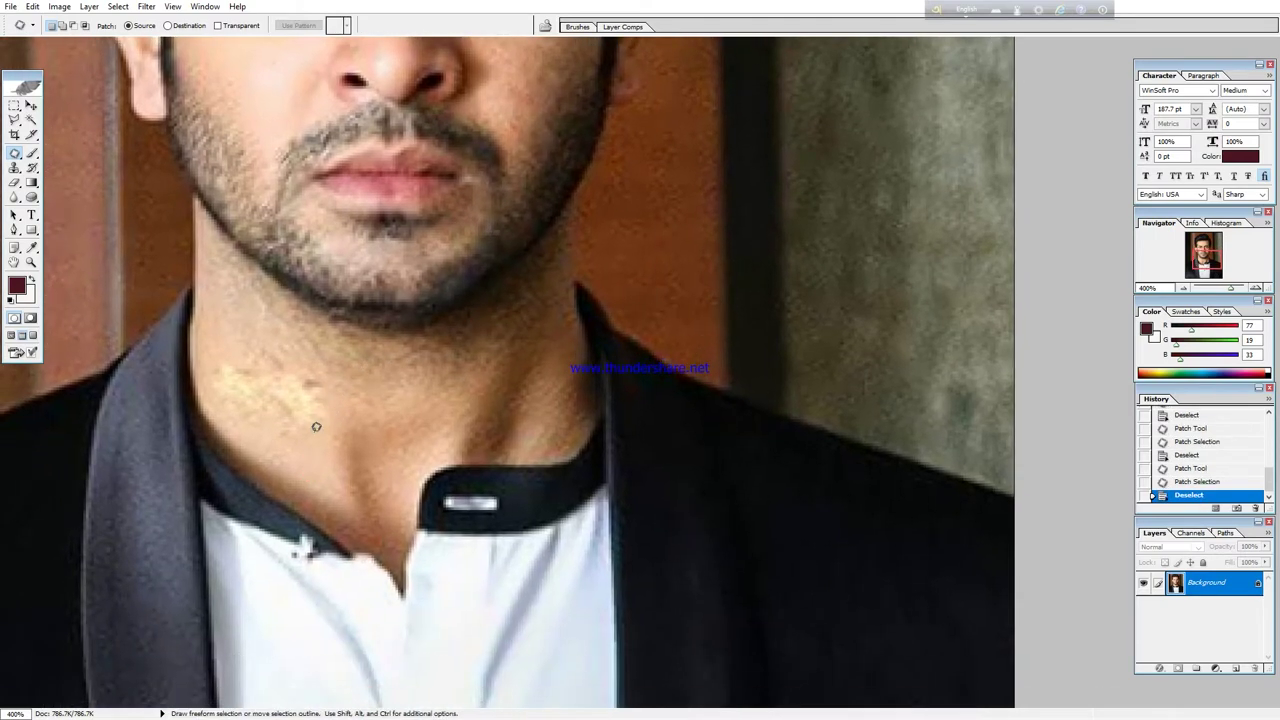
{"action": "left_click_drag", "start_coordinate": [314, 426], "coordinate": [314, 423]}
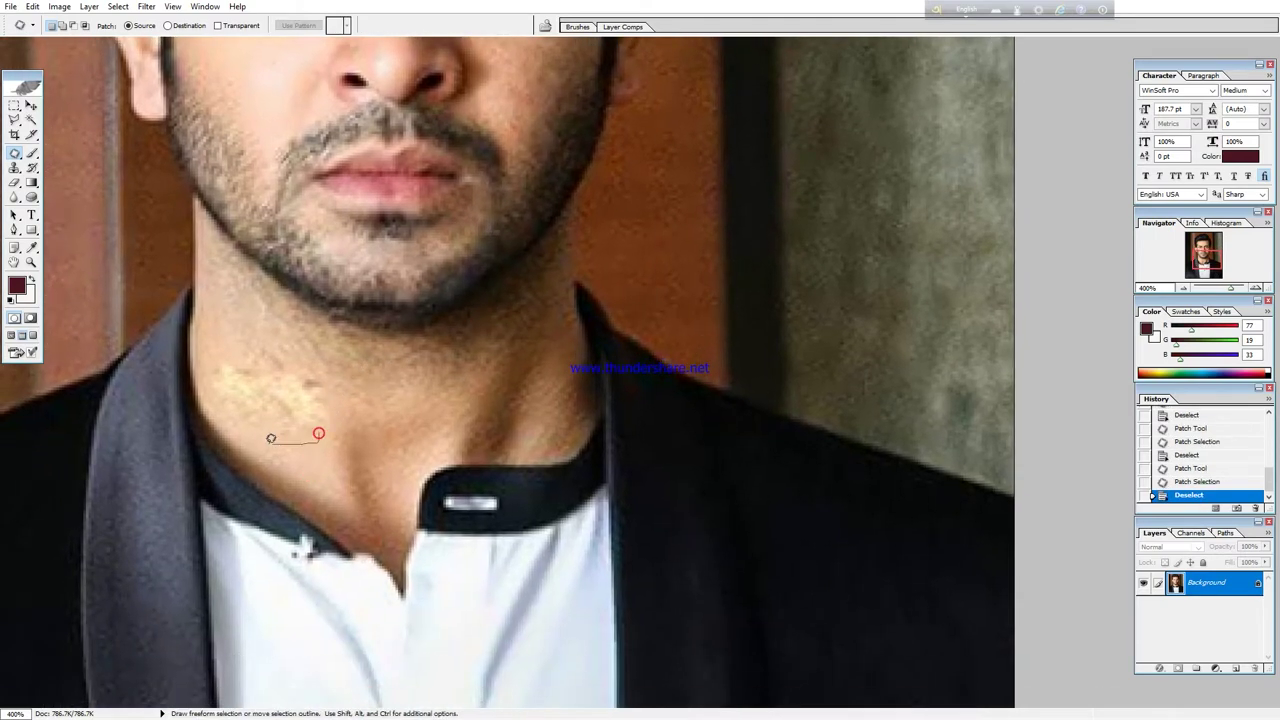
{"action": "left_click", "coordinate": [328, 396]}
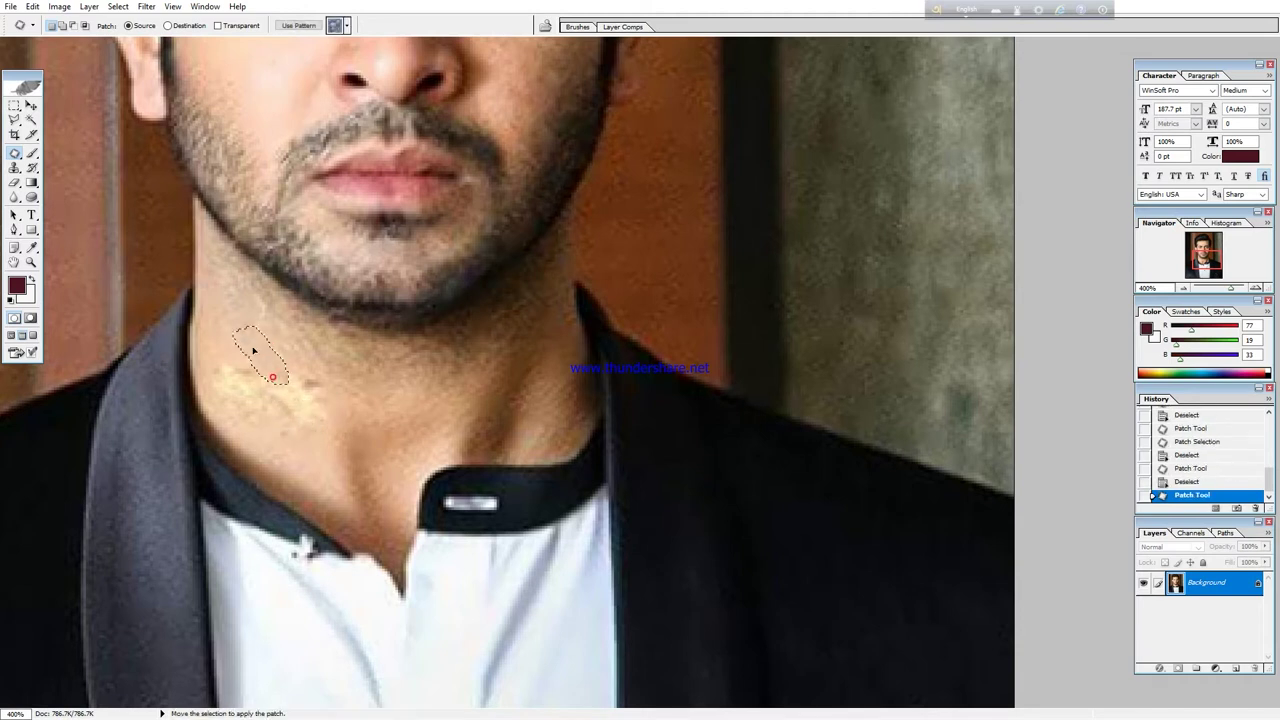
{"action": "mouse_move", "coordinate": [270, 350]}
{"action": "left_mouse_down"}
{"action": "mouse_move", "coordinate": [250, 340]}
{"action": "mouse_move", "coordinate": [240, 390]}
{"action": "mouse_move", "coordinate": [215, 380]}
{"action": "mouse_move", "coordinate": [230, 340]}
{"action": "mouse_move", "coordinate": [207, 392]}
{"action": "left_mouse_up"}
{"action": "left_click", "coordinate": [265, 354]}
{"action": "left_click", "coordinate": [240, 357]}
{"action": "left_click", "coordinate": [225, 333]}
{"action": "left_click", "coordinate": [216, 343]}
Patch further pale areas on the left side of the neck.
{"action": "left_click", "coordinate": [221, 347]}
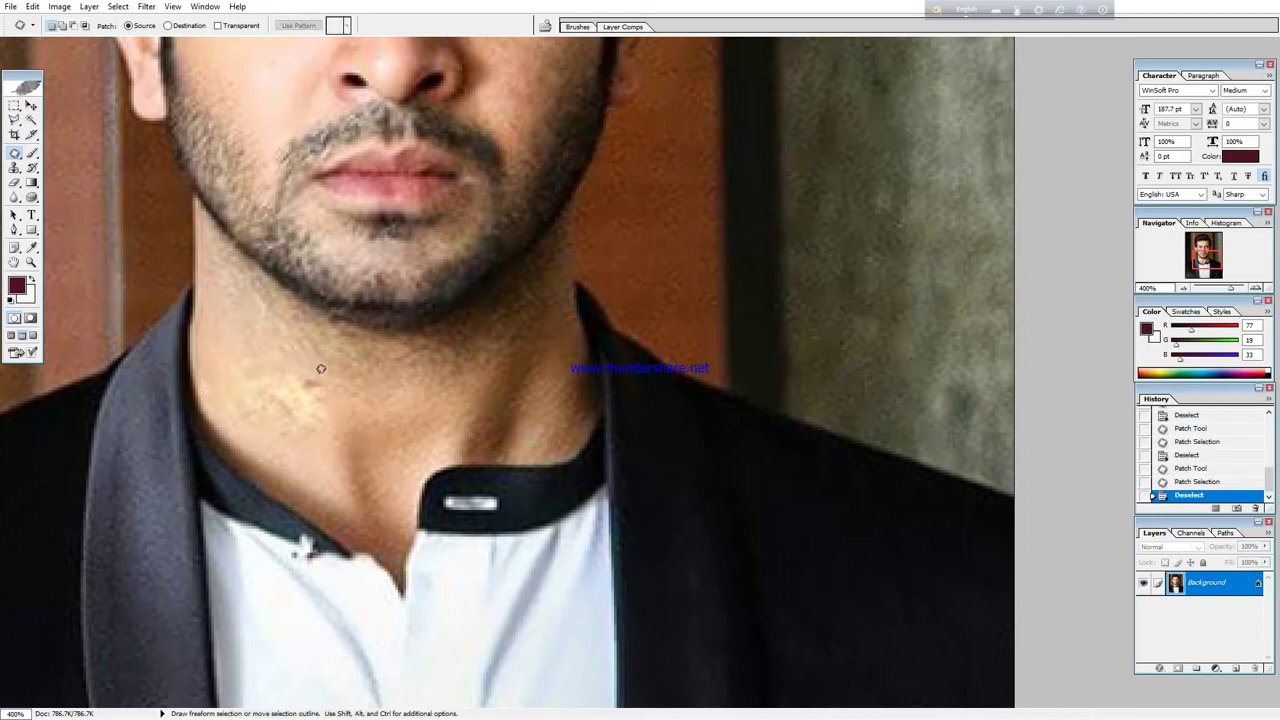
{"action": "left_click_drag", "start_coordinate": [318, 366], "coordinate": [246, 342]}
{"action": "left_click", "coordinate": [260, 357]}
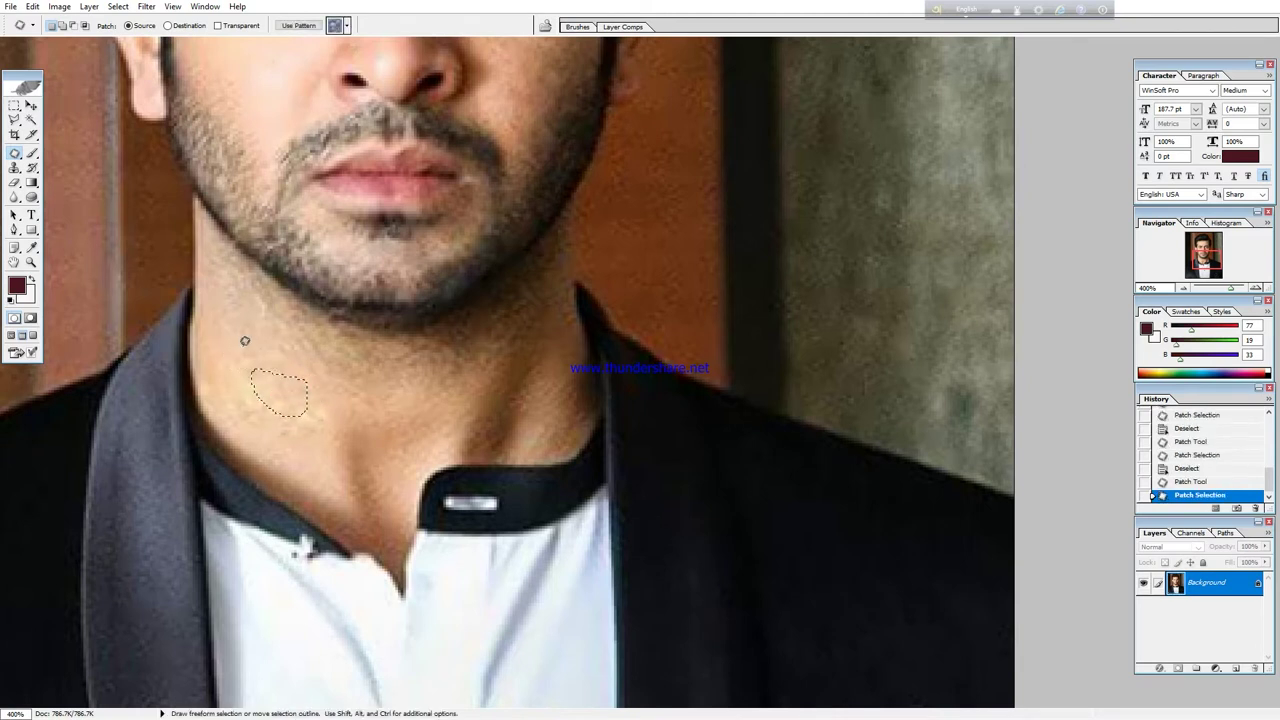
{"action": "left_click", "coordinate": [244, 345]}
{"action": "left_click_drag", "start_coordinate": [274, 387], "coordinate": [231, 369]}
{"action": "left_click_drag", "start_coordinate": [248, 378], "coordinate": [240, 345]}
{"action": "key", "text": "ctrl+d"}
{"action": "left_click_drag", "start_coordinate": [290, 400], "coordinate": [312, 474]}
Dismiss the 'No pixels were selected' warnings, patch the lower neck, and pan back up.
{"action": "left_click", "coordinate": [631, 276]}
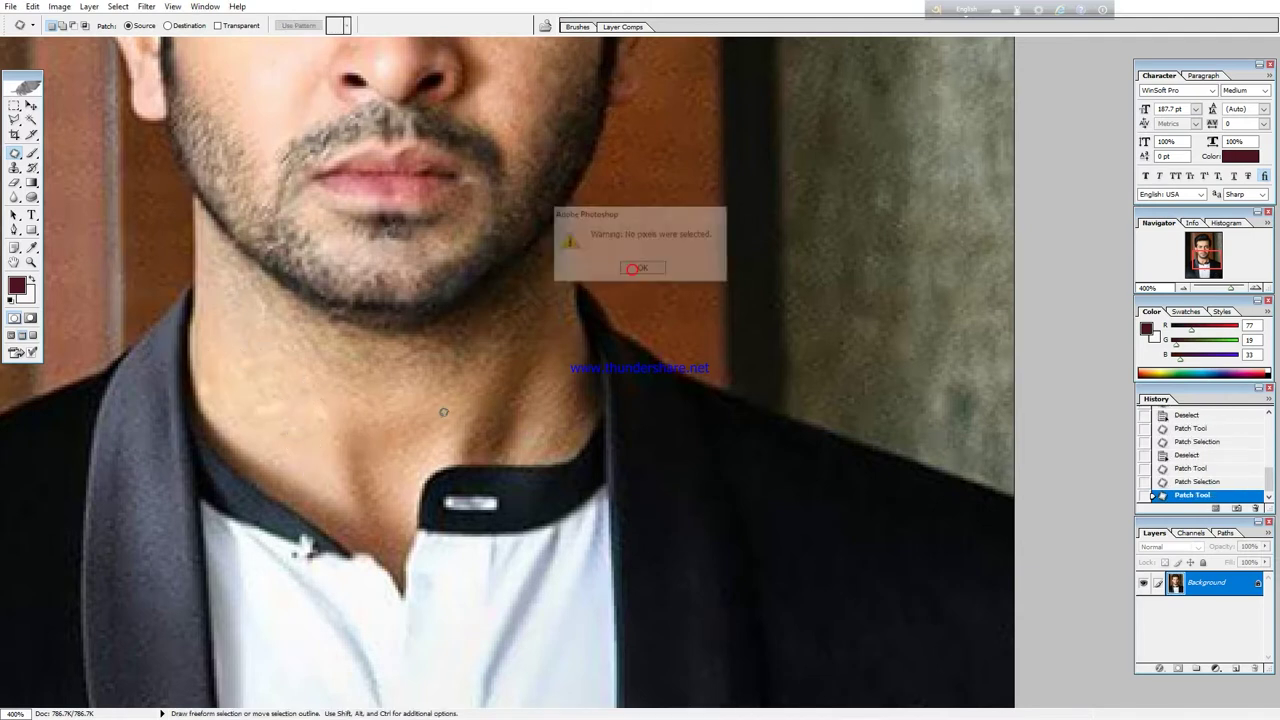
{"action": "left_click_drag", "start_coordinate": [306, 420], "coordinate": [318, 462]}
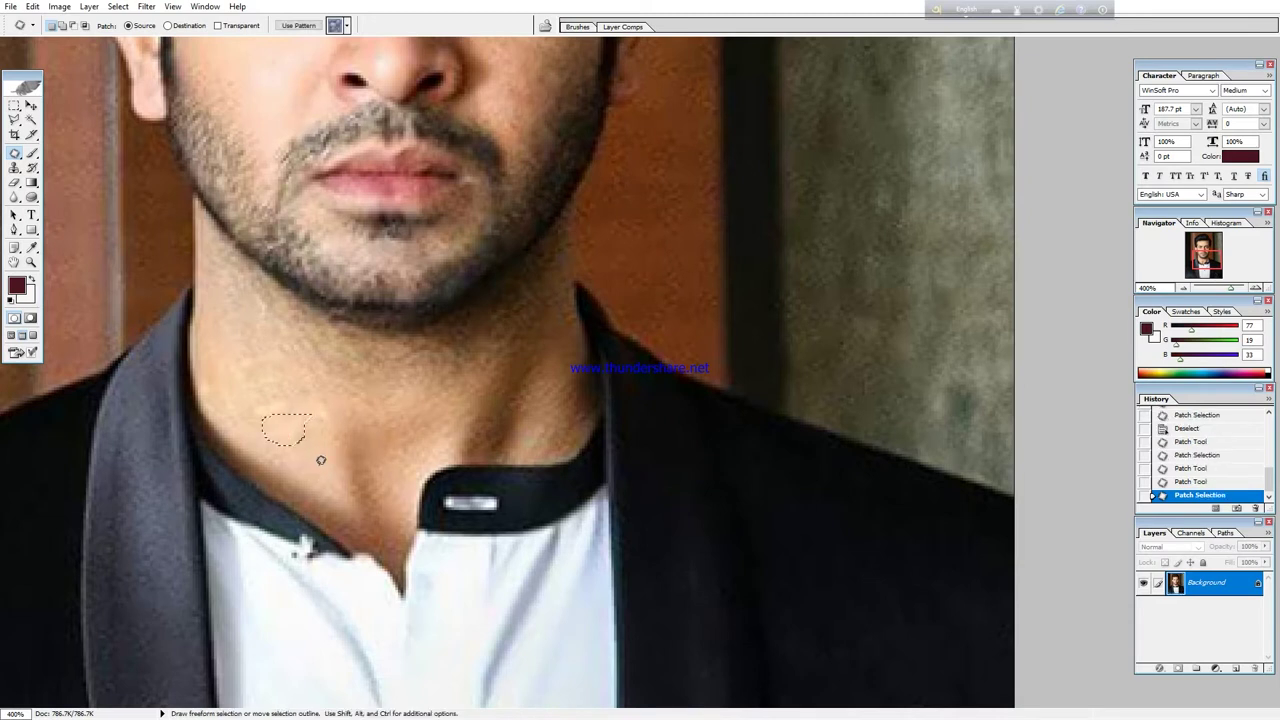
{"action": "left_click", "coordinate": [640, 270]}
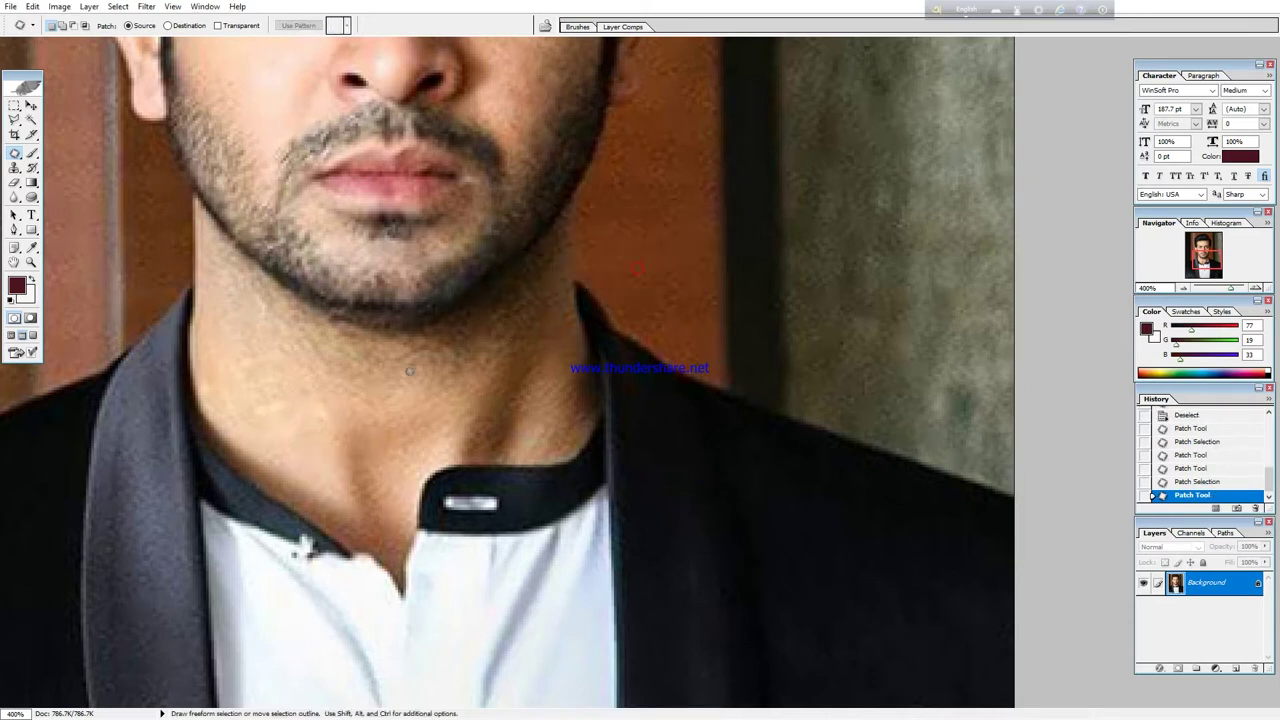
{"action": "mouse_move", "coordinate": [304, 377]}
{"action": "left_mouse_down"}
{"action": "mouse_move", "coordinate": [266, 414]}
{"action": "mouse_move", "coordinate": [323, 428]}
{"action": "mouse_move", "coordinate": [286, 434]}
{"action": "left_mouse_up"}
{"action": "left_click", "coordinate": [296, 427]}
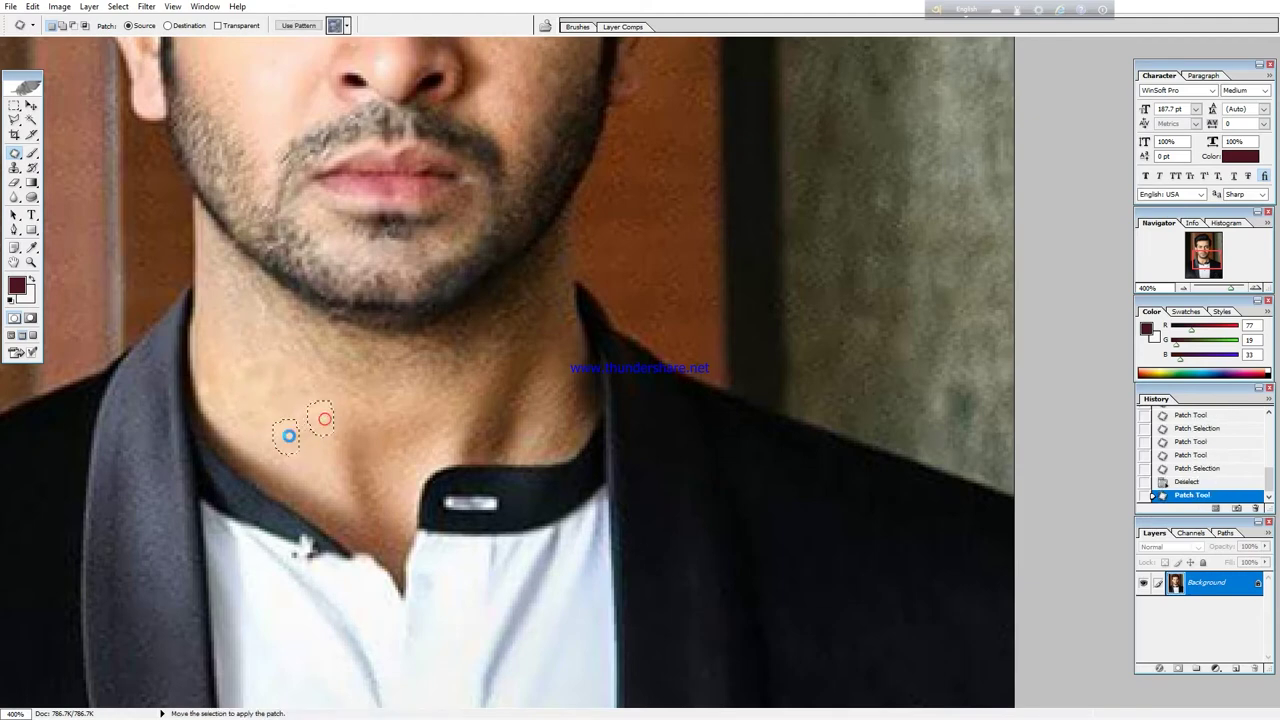
{"action": "left_click", "coordinate": [285, 431]}
{"action": "left_click_drag", "start_coordinate": [437, 386], "coordinate": [394, 563]}
{"action": "left_click_drag", "start_coordinate": [457, 363], "coordinate": [457, 449]}
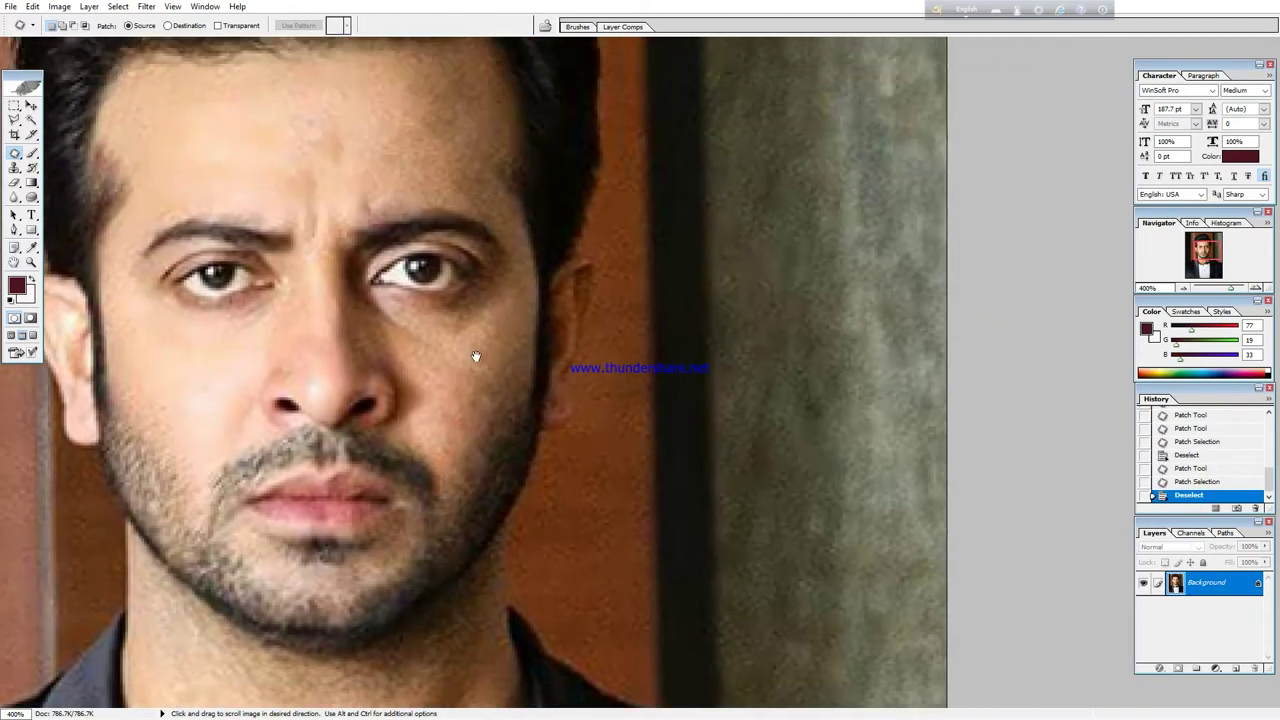
Pick the Magic Wand and select the shadowed side of the face.
{"action": "mouse_move", "coordinate": [477, 354]}
{"action": "left_mouse_down"}
{"action": "mouse_move", "coordinate": [499, 500]}
{"action": "mouse_move", "coordinate": [563, 434]}
{"action": "mouse_move", "coordinate": [594, 366]}
{"action": "mouse_move", "coordinate": [571, 323]}
{"action": "left_mouse_up"}
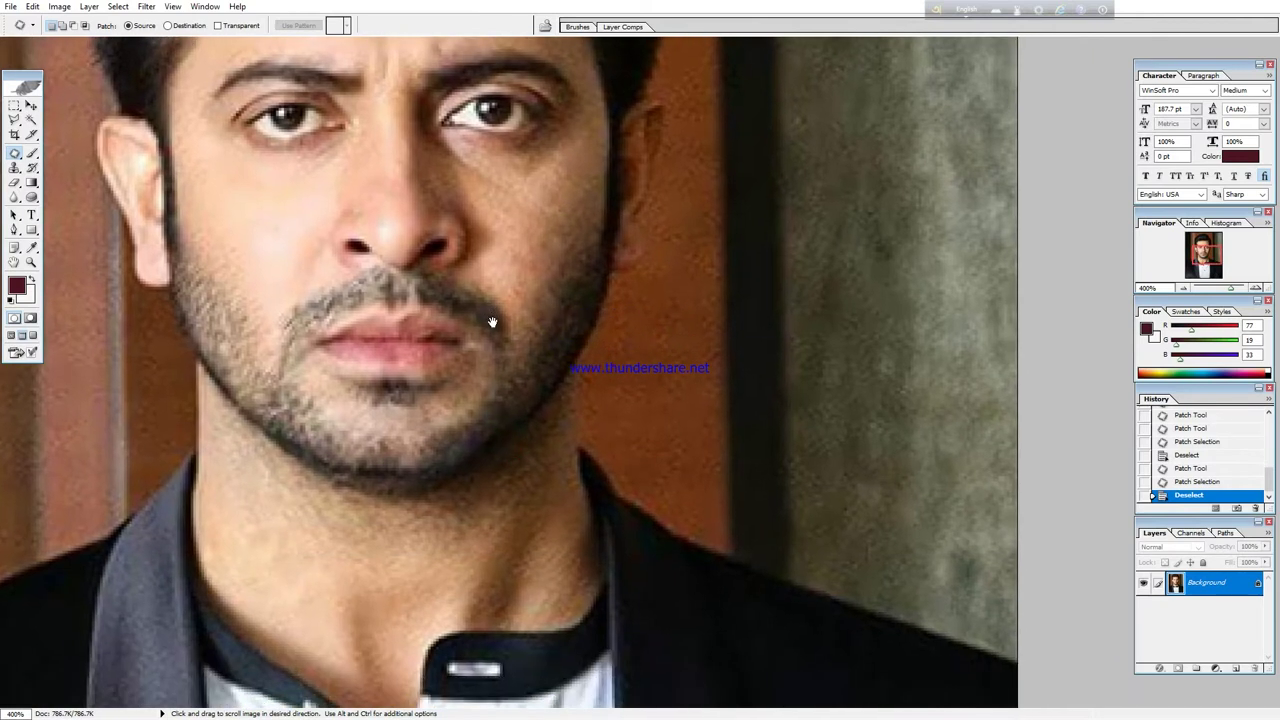
{"action": "left_click_drag", "start_coordinate": [523, 249], "coordinate": [503, 414]}
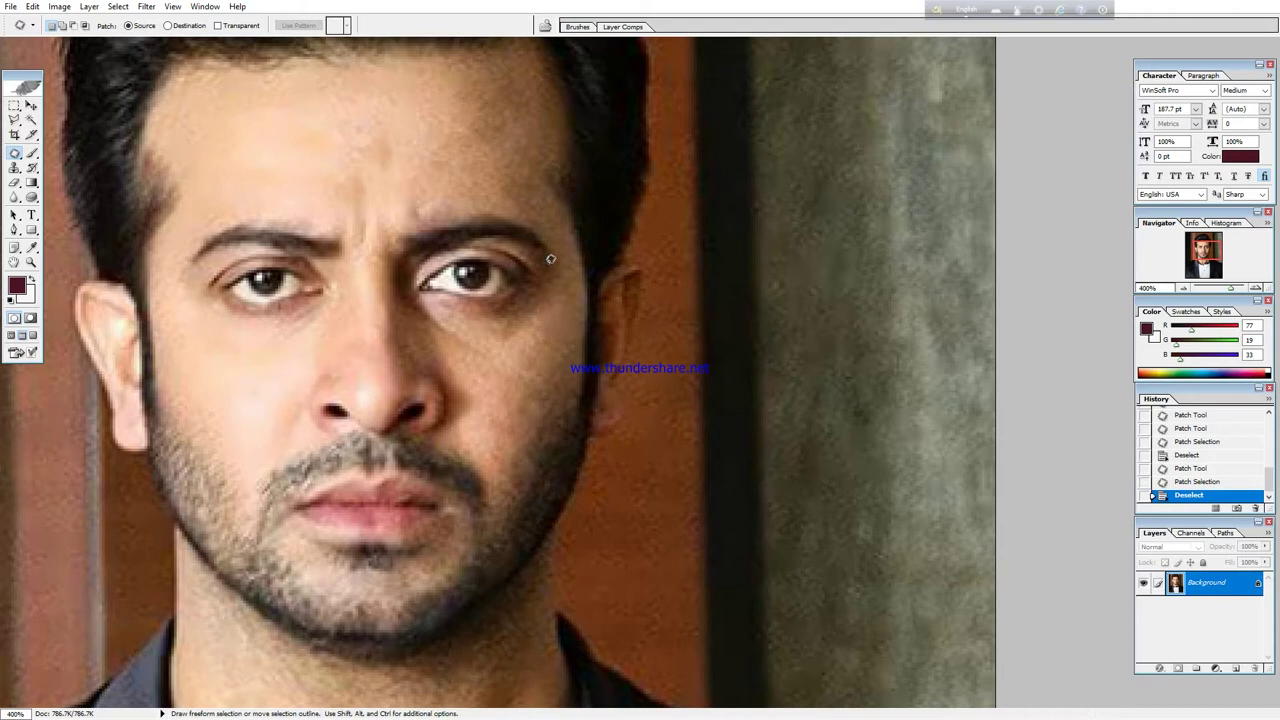
{"action": "key", "text": "ctrl"}
{"action": "left_click", "coordinate": [31, 121]}
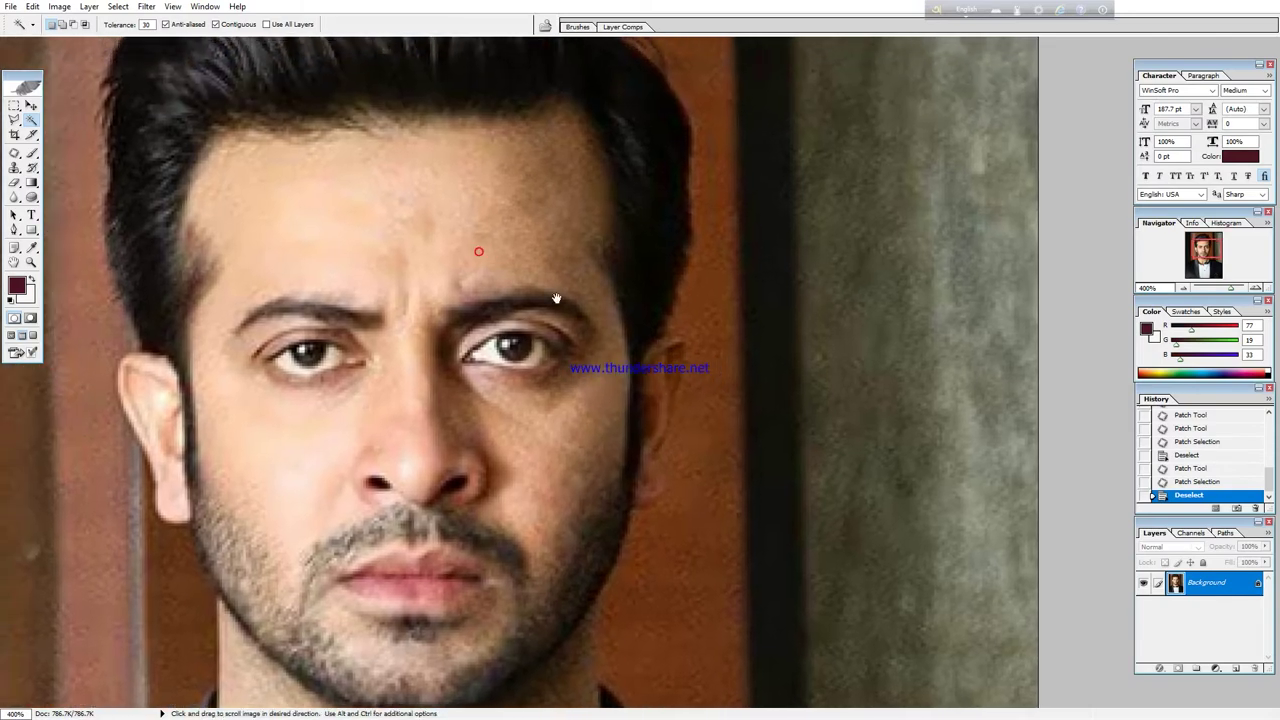
{"action": "left_click_drag", "start_coordinate": [228, 243], "coordinate": [600, 356]}
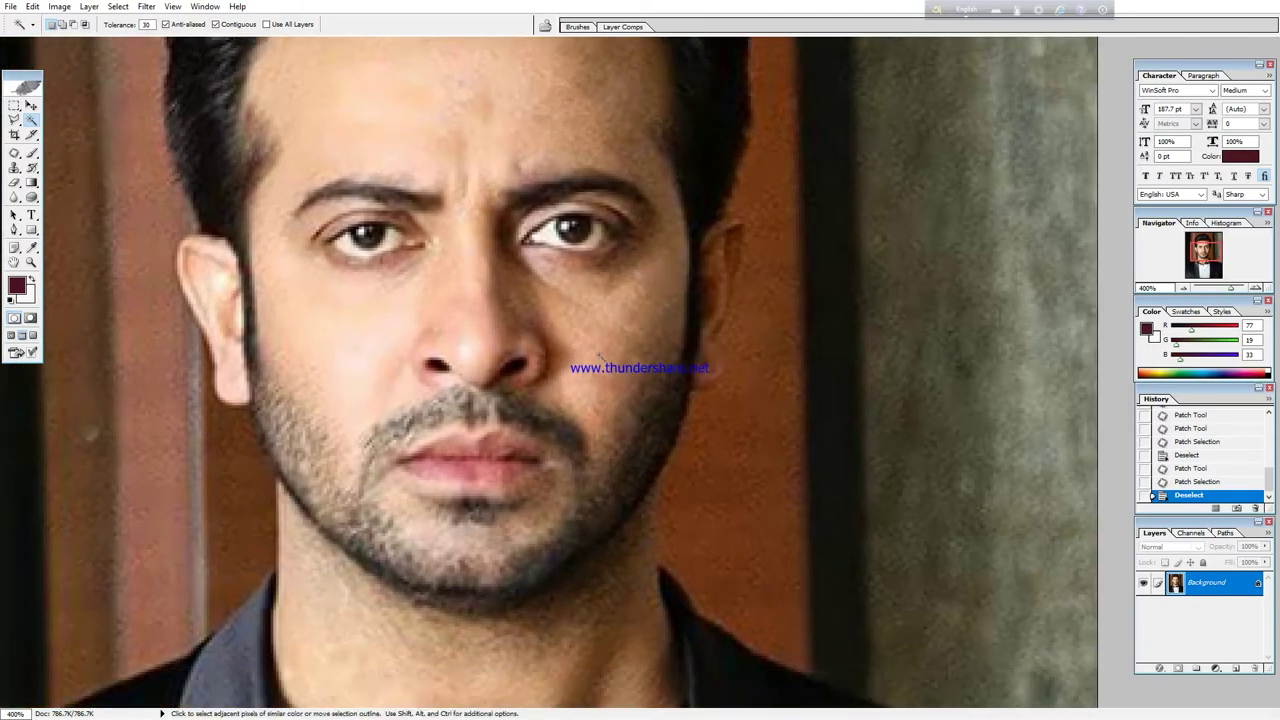
{"action": "left_click", "coordinate": [658, 450]}
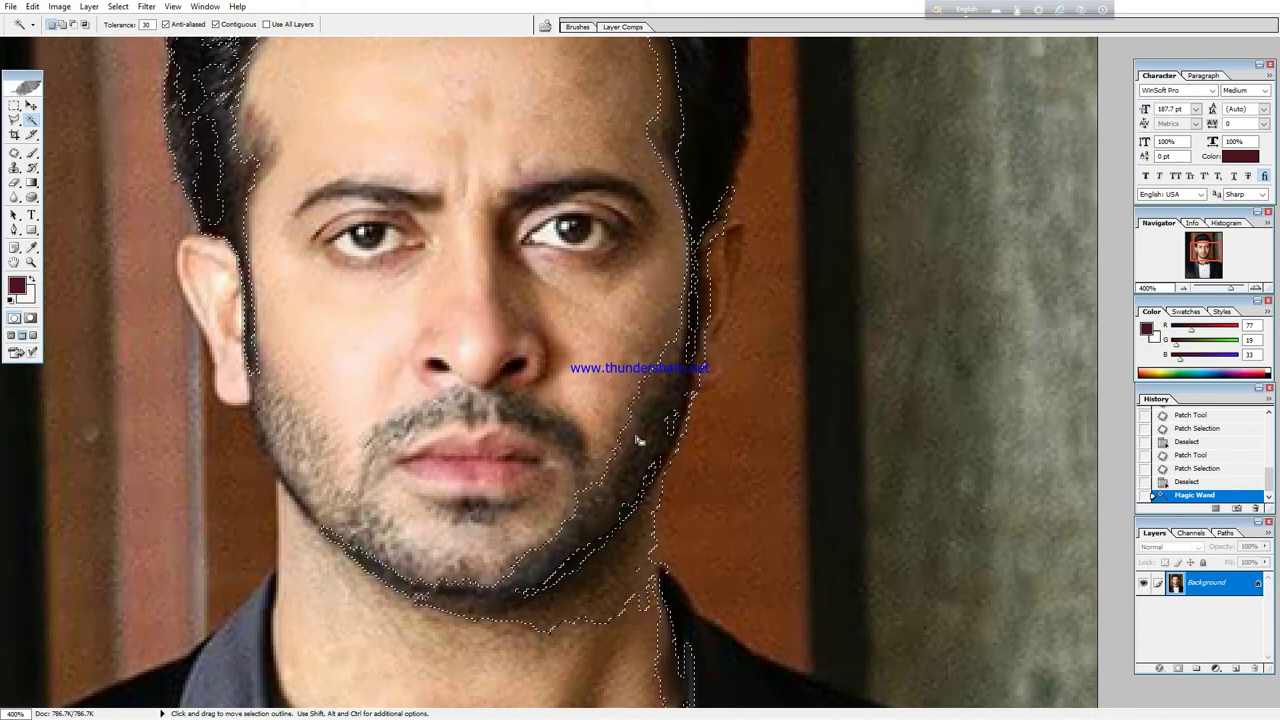
Add the cheek, background, right forehead and chin areas to the selection.
{"action": "key", "text": "shift"}
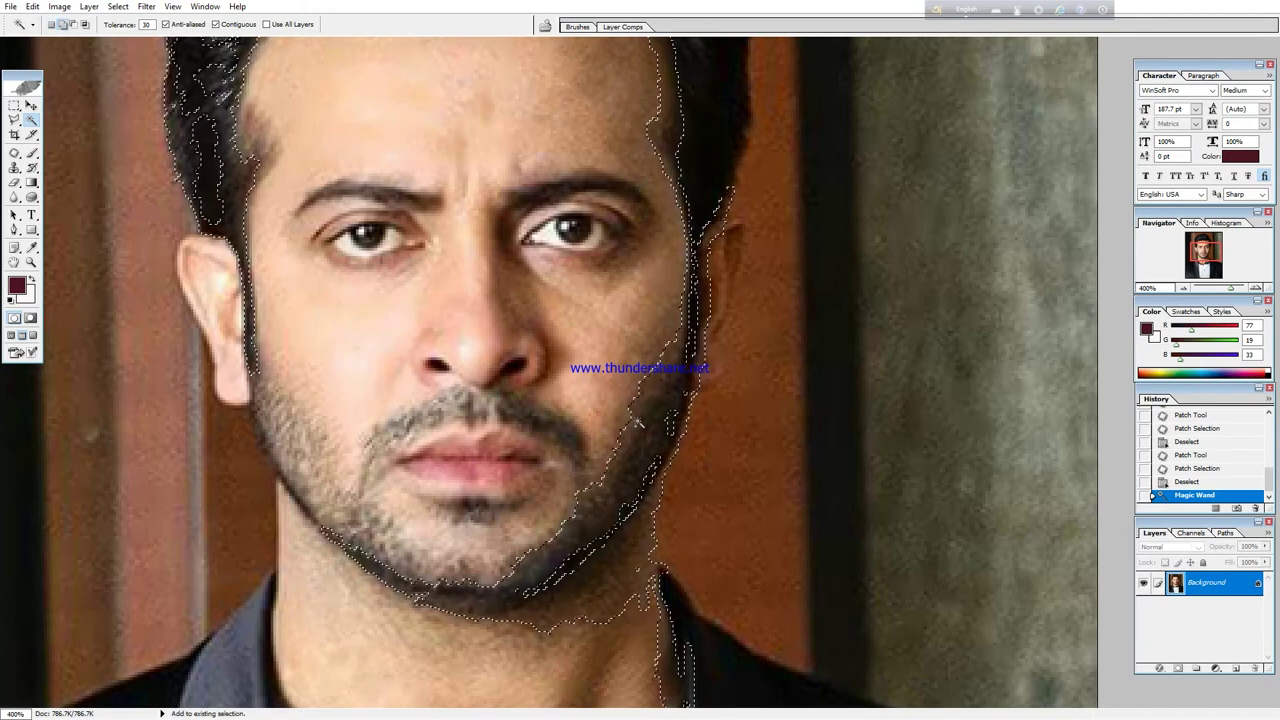
{"action": "left_click", "coordinate": [628, 297]}
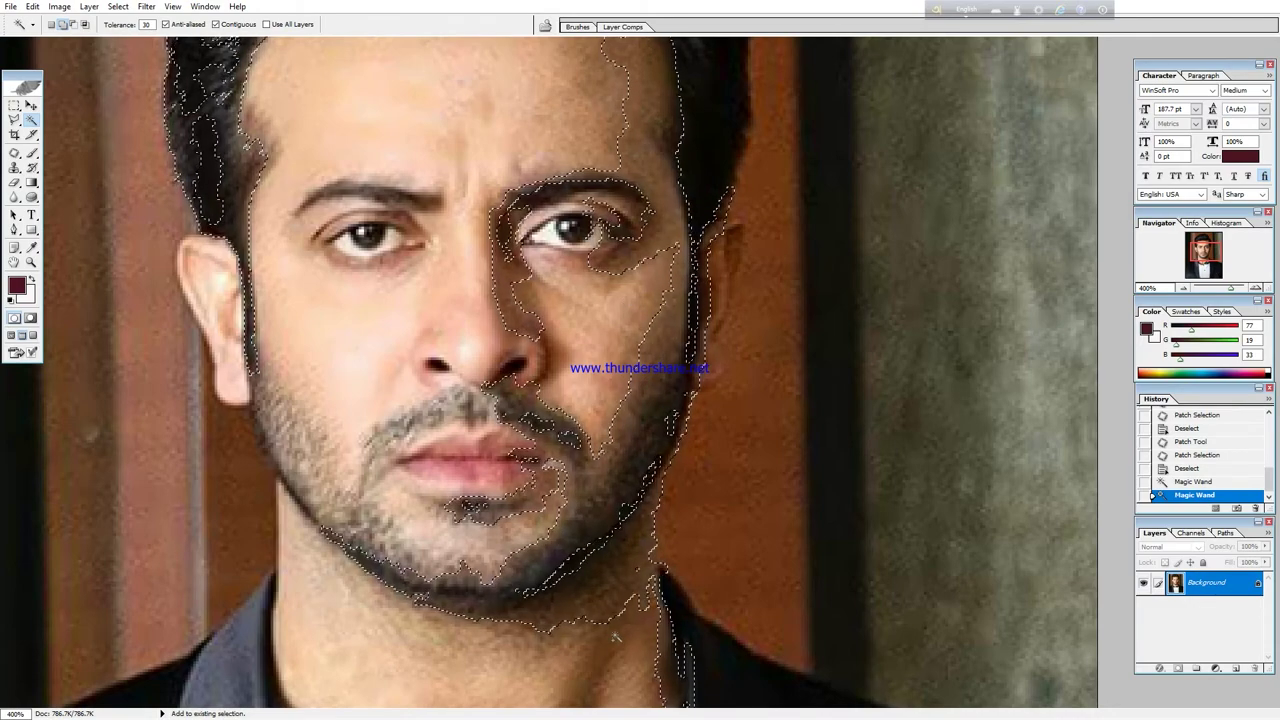
{"action": "left_click", "coordinate": [760, 380]}
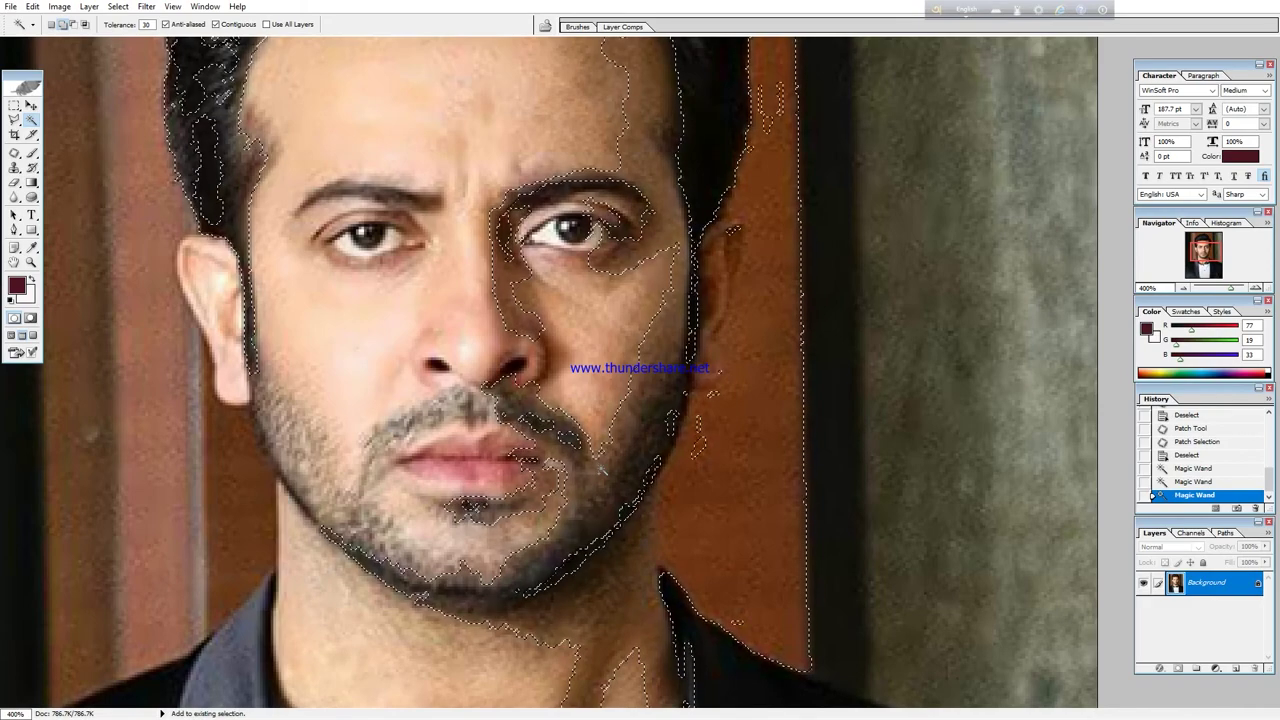
{"action": "scroll", "coordinate": [623, 543], "scroll_direction": "up", "scroll_amount": 2}
{"action": "scroll", "coordinate": [672, 441], "scroll_direction": "up", "scroll_amount": 3}
{"action": "left_click", "coordinate": [600, 470]}
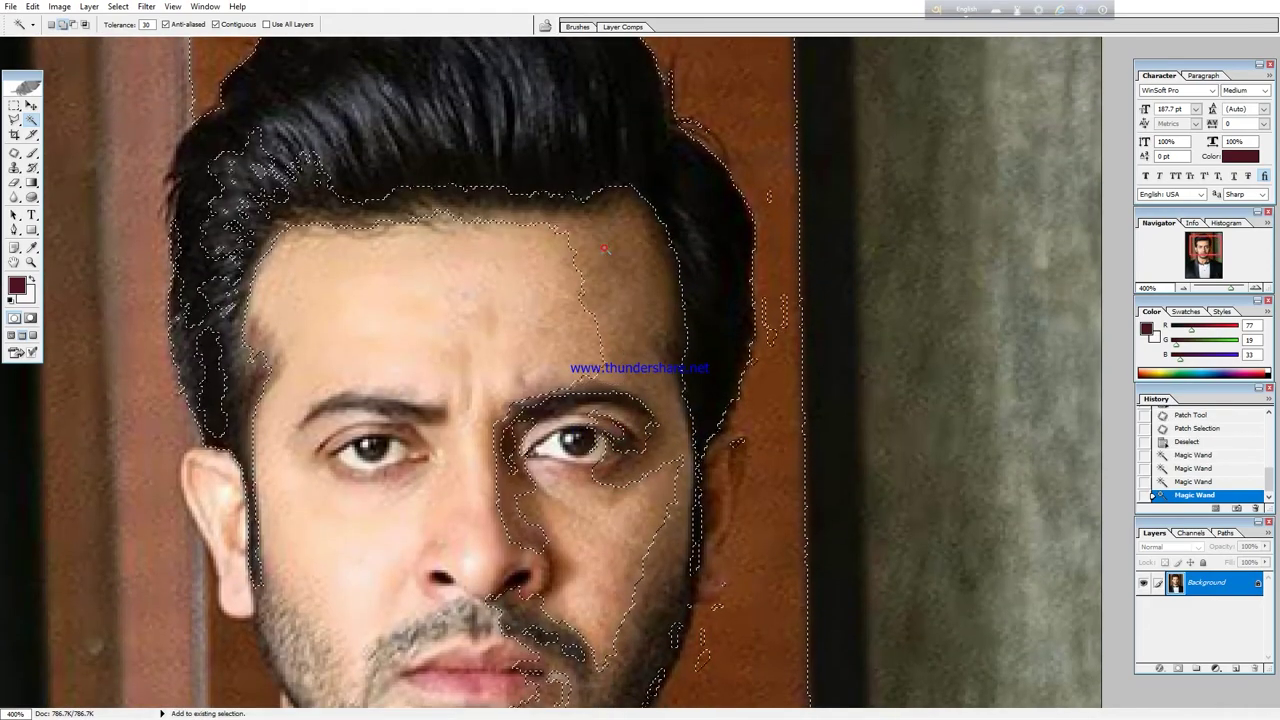
{"action": "left_click", "coordinate": [585, 290]}
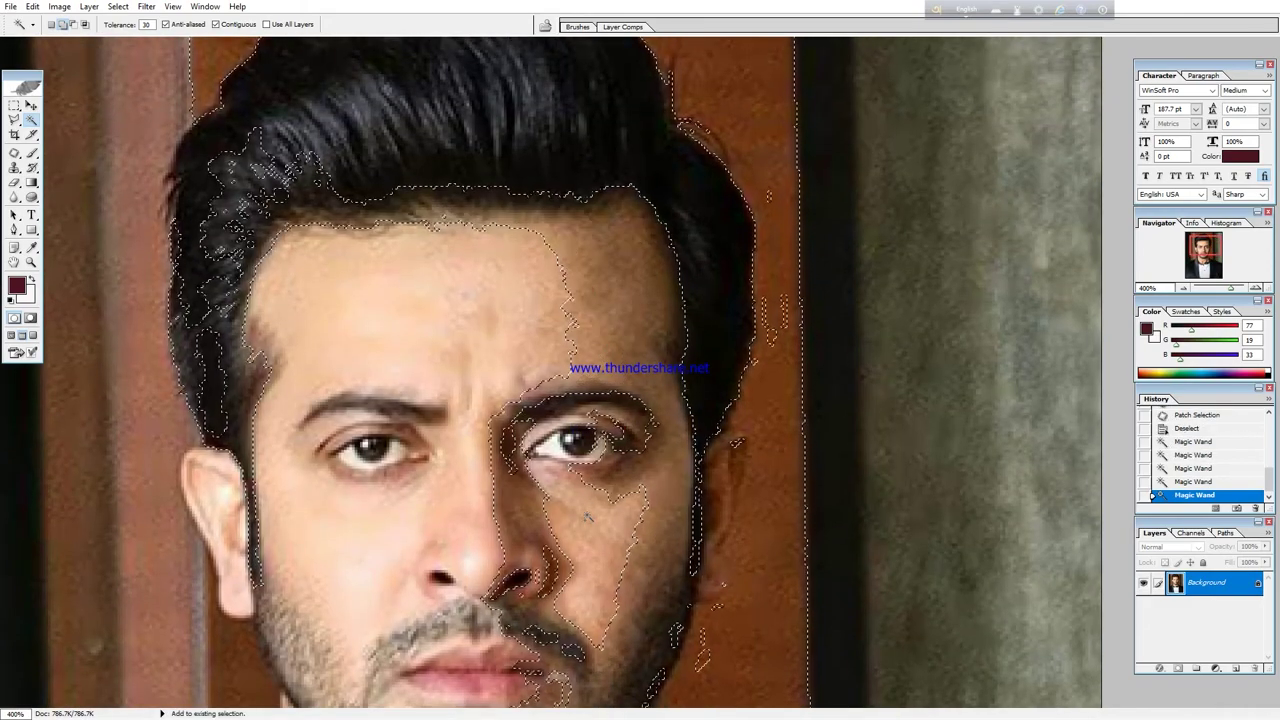
{"action": "mouse_move", "coordinate": [595, 540]}
{"action": "left_mouse_down"}
{"action": "mouse_move", "coordinate": [633, 357]}
{"action": "mouse_move", "coordinate": [594, 271]}
{"action": "left_mouse_up"}
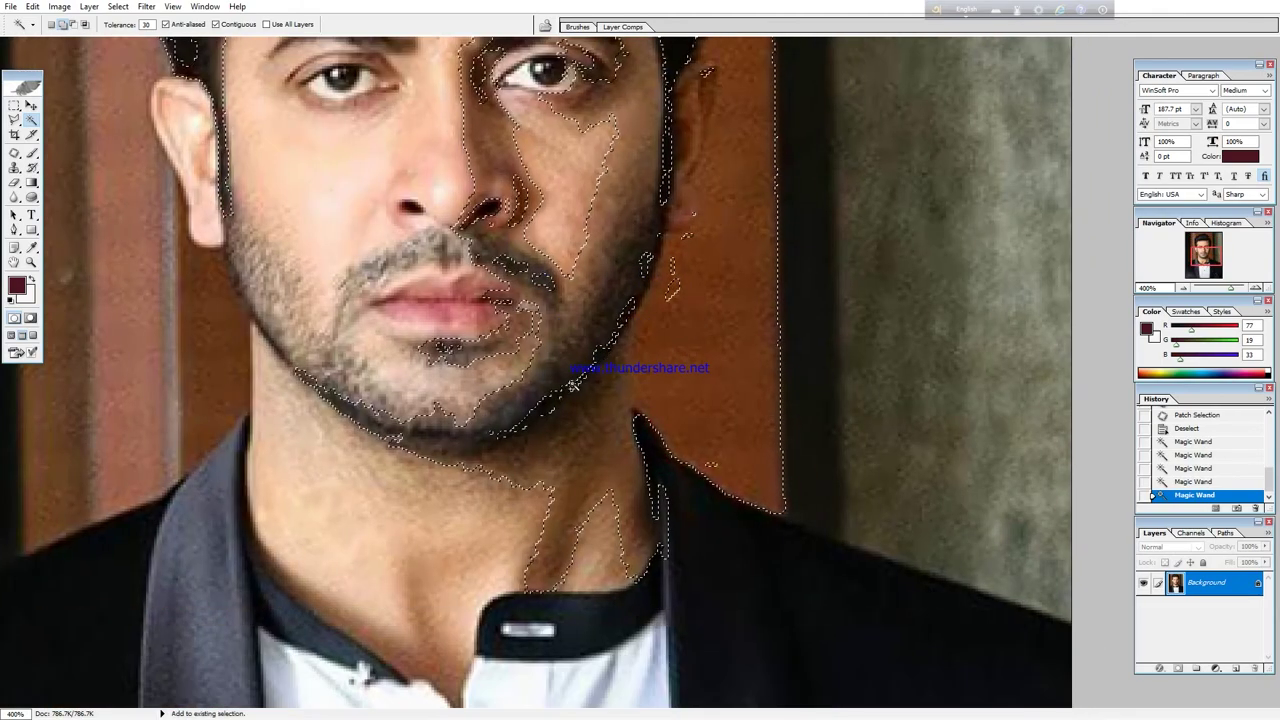
{"action": "left_click", "coordinate": [594, 275]}
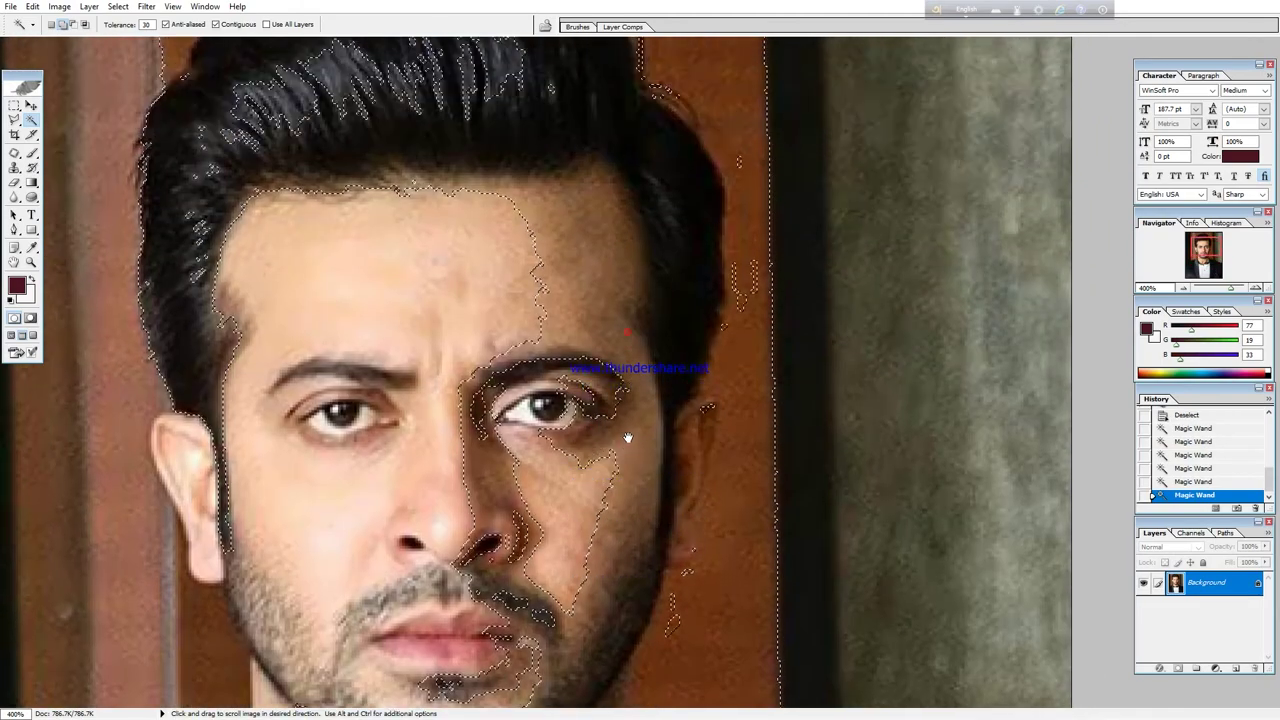
{"action": "mouse_move", "coordinate": [594, 271]}
{"action": "left_mouse_down"}
{"action": "mouse_move", "coordinate": [604, 461]}
{"action": "mouse_move", "coordinate": [590, 290]}
{"action": "mouse_move", "coordinate": [617, 420]}
{"action": "left_mouse_up"}
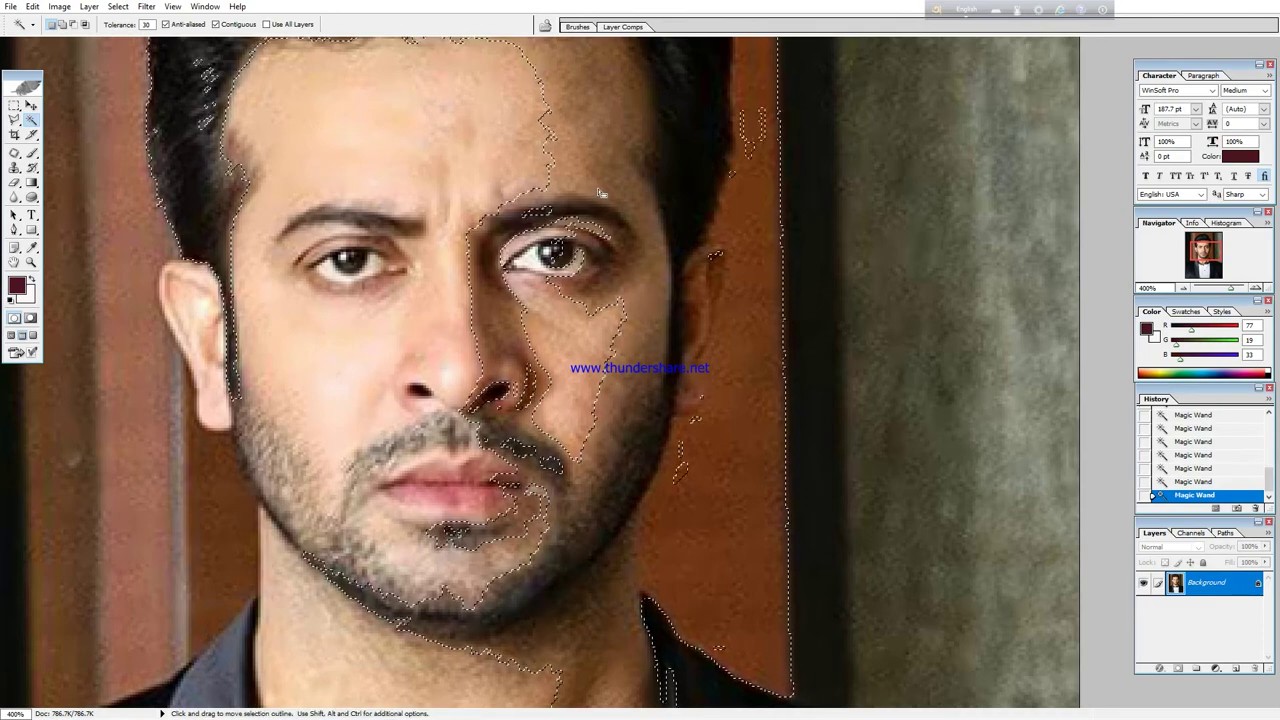
Apply a 5-pixel Feather to the face selection from the right-click menu.
{"action": "right_click", "coordinate": [600, 196]}
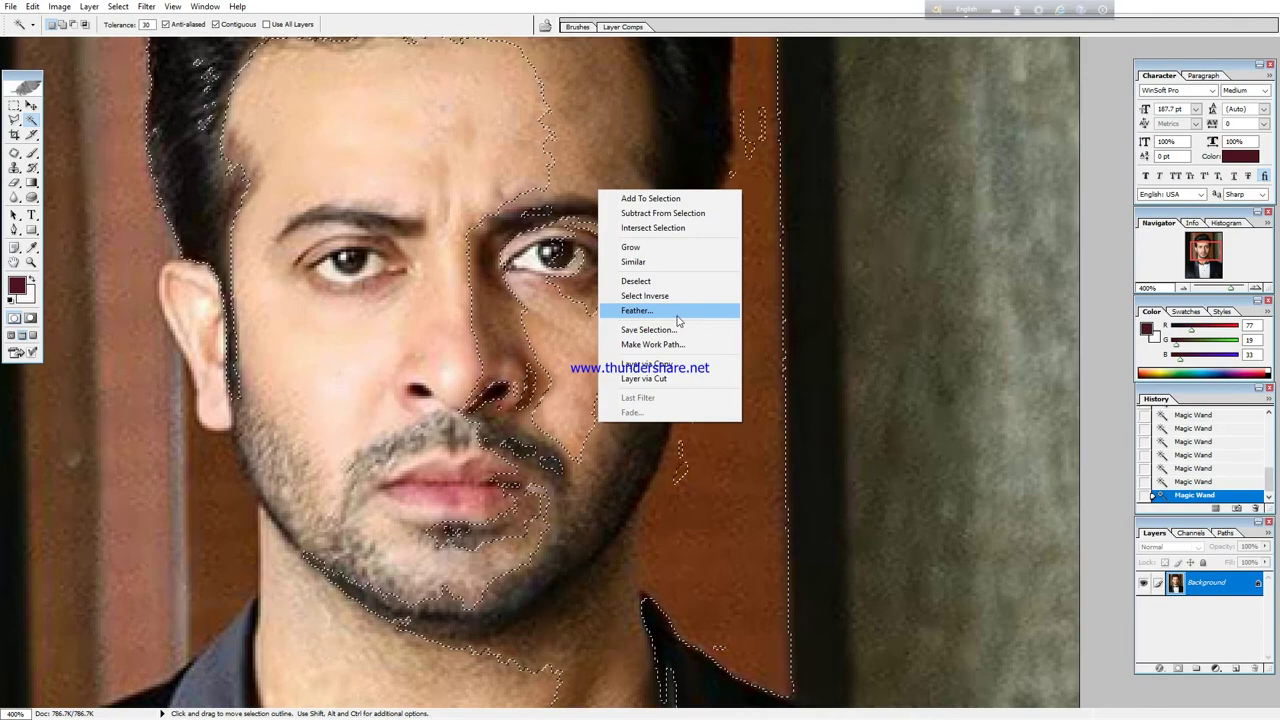
{"action": "left_click", "coordinate": [677, 320]}
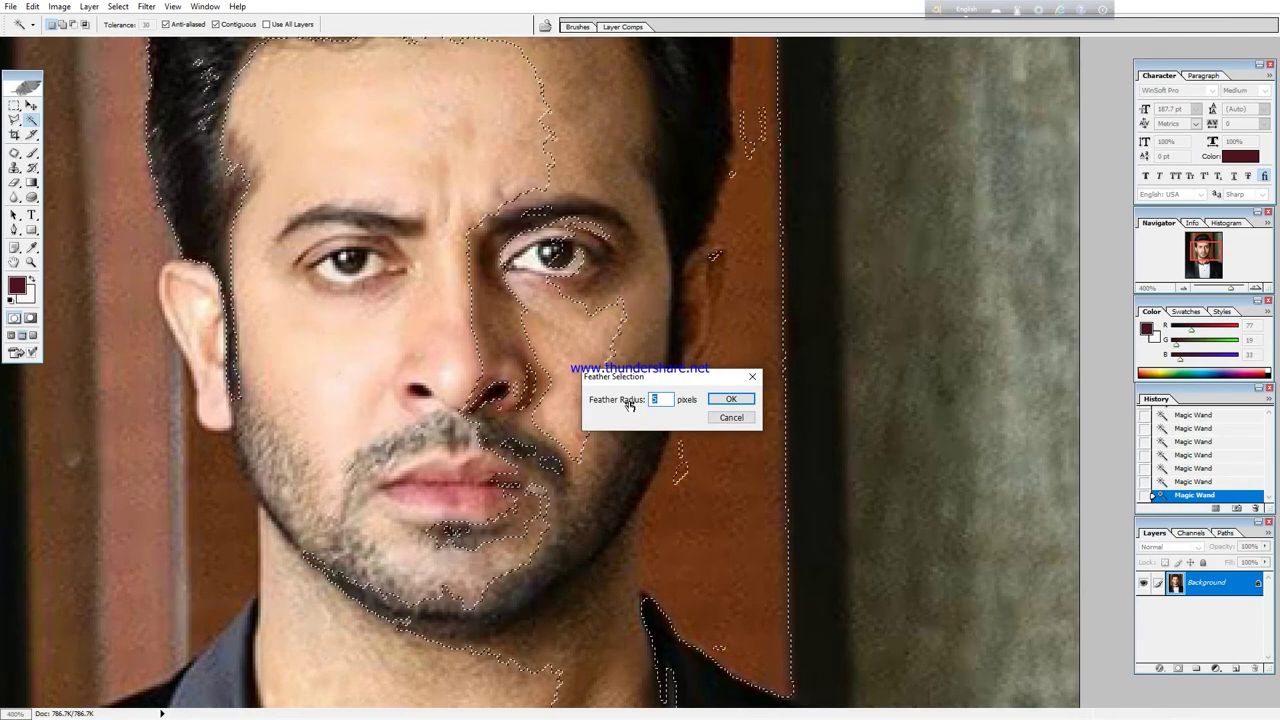
{"action": "type", "text": "5"}
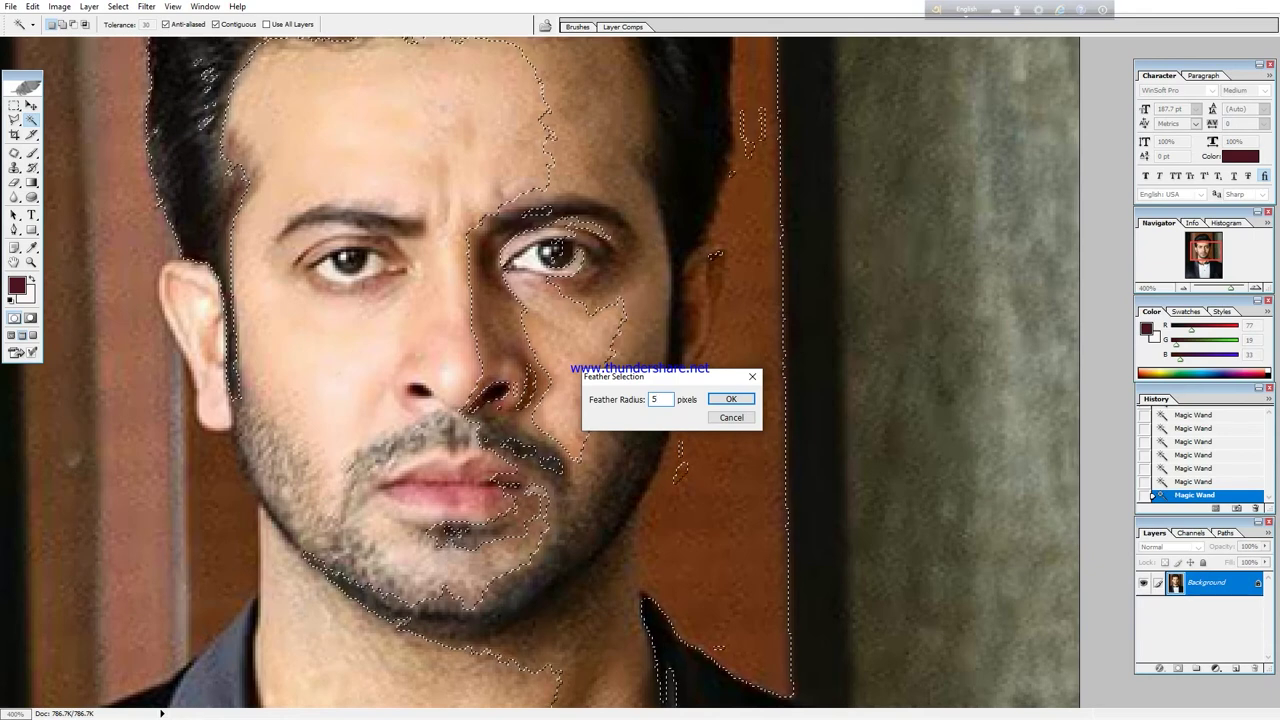
{"action": "left_click", "coordinate": [723, 399]}
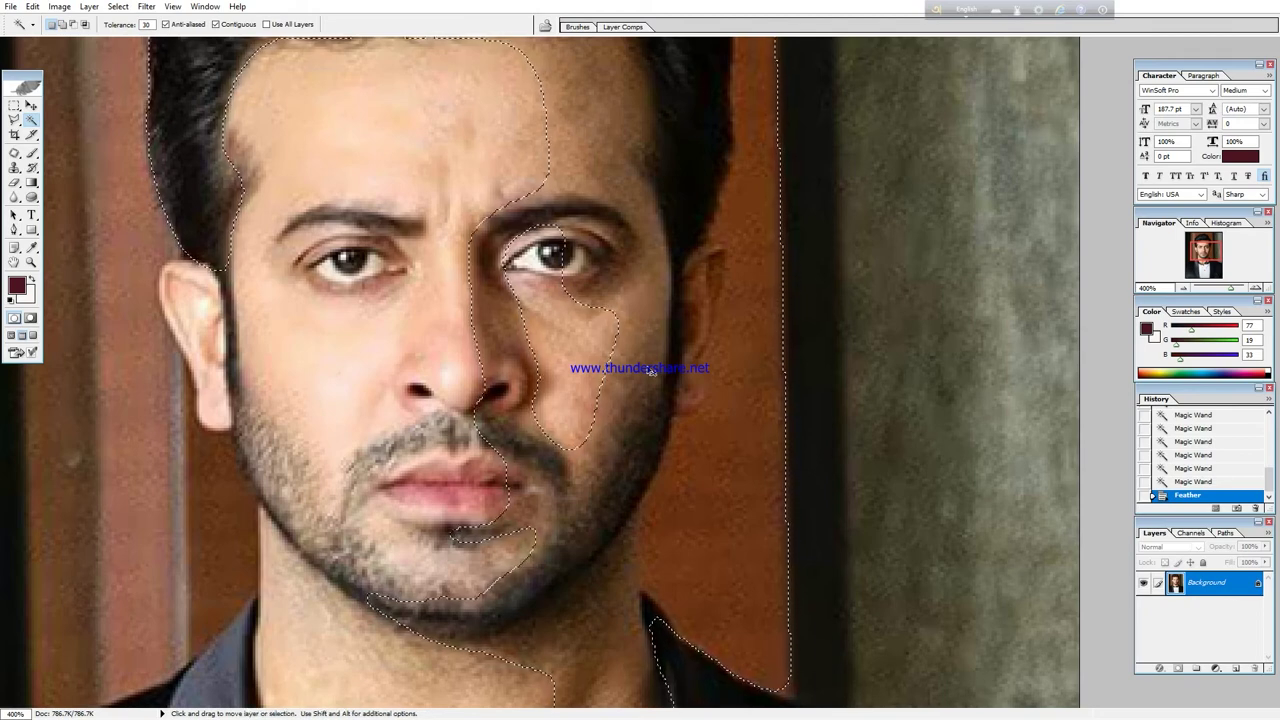
Brighten the selected shadowed side of the face with a Curves adjustment raising input 91 to output 129.
{"action": "key", "text": "i"}
{"action": "key", "text": "ctrl+m"}
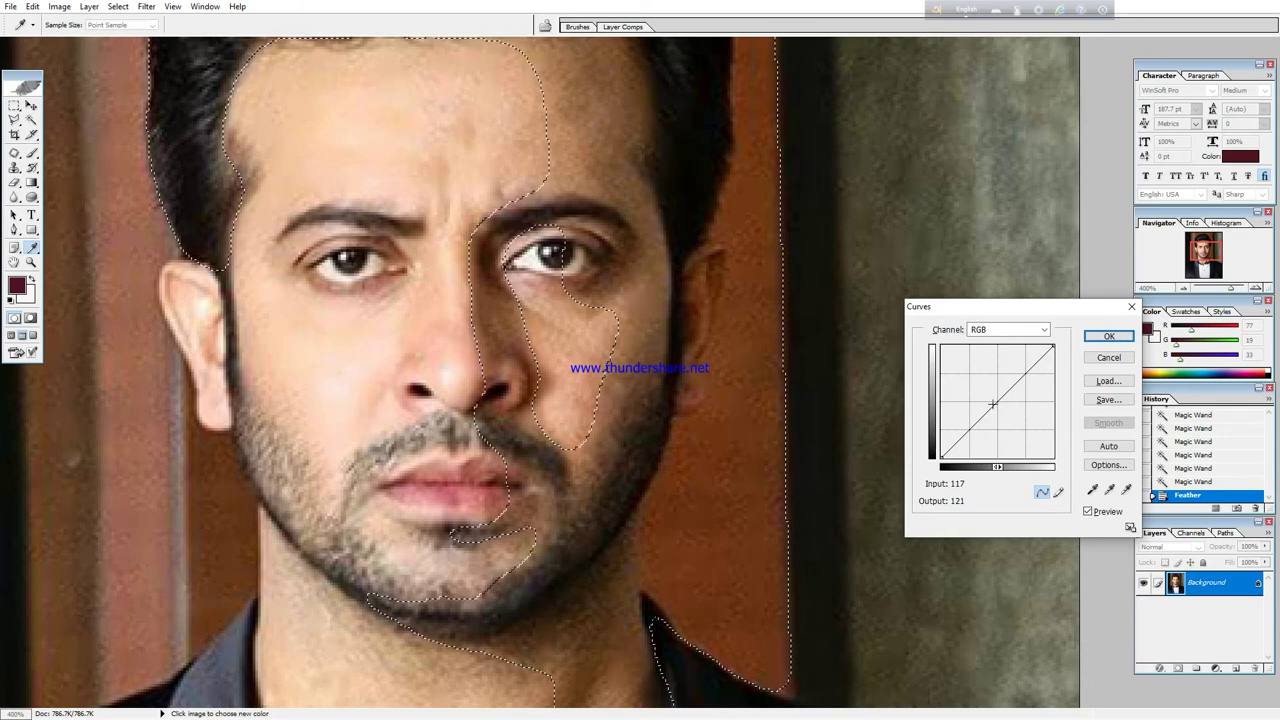
{"action": "left_click_drag", "start_coordinate": [992, 403], "coordinate": [981, 401]}
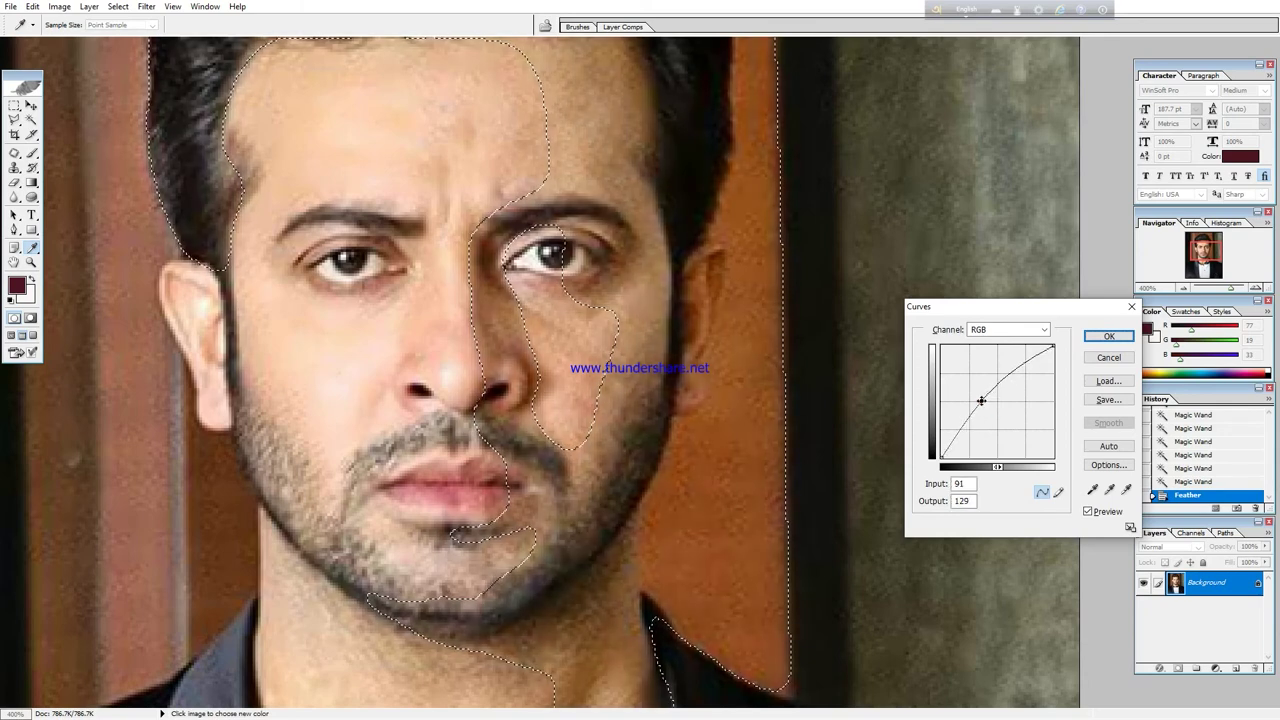
{"action": "left_click", "coordinate": [1110, 340]}
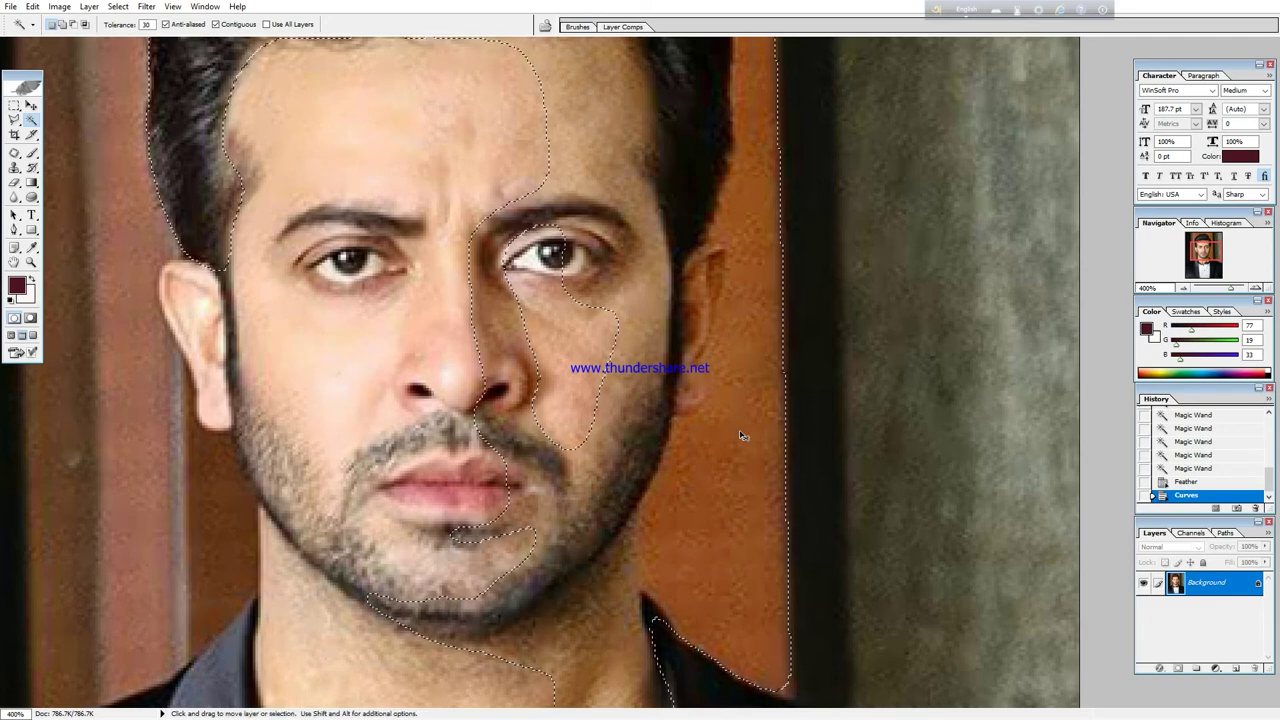
Drop the face selection, then zoom out and back in on the face.
{"action": "key", "text": "ctrl"}
{"action": "key", "text": "ctrl+d"}
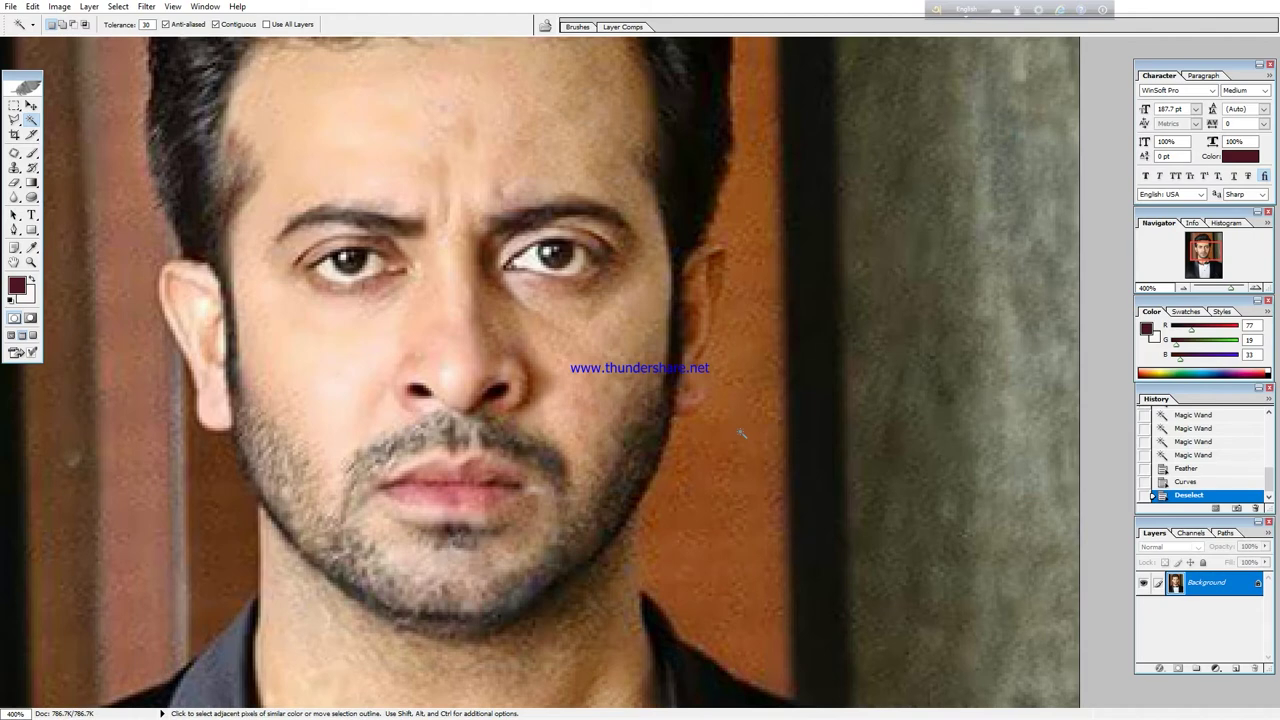
{"action": "key", "text": "ctrl+minus"}
{"action": "key", "text": "ctrl+minus"}
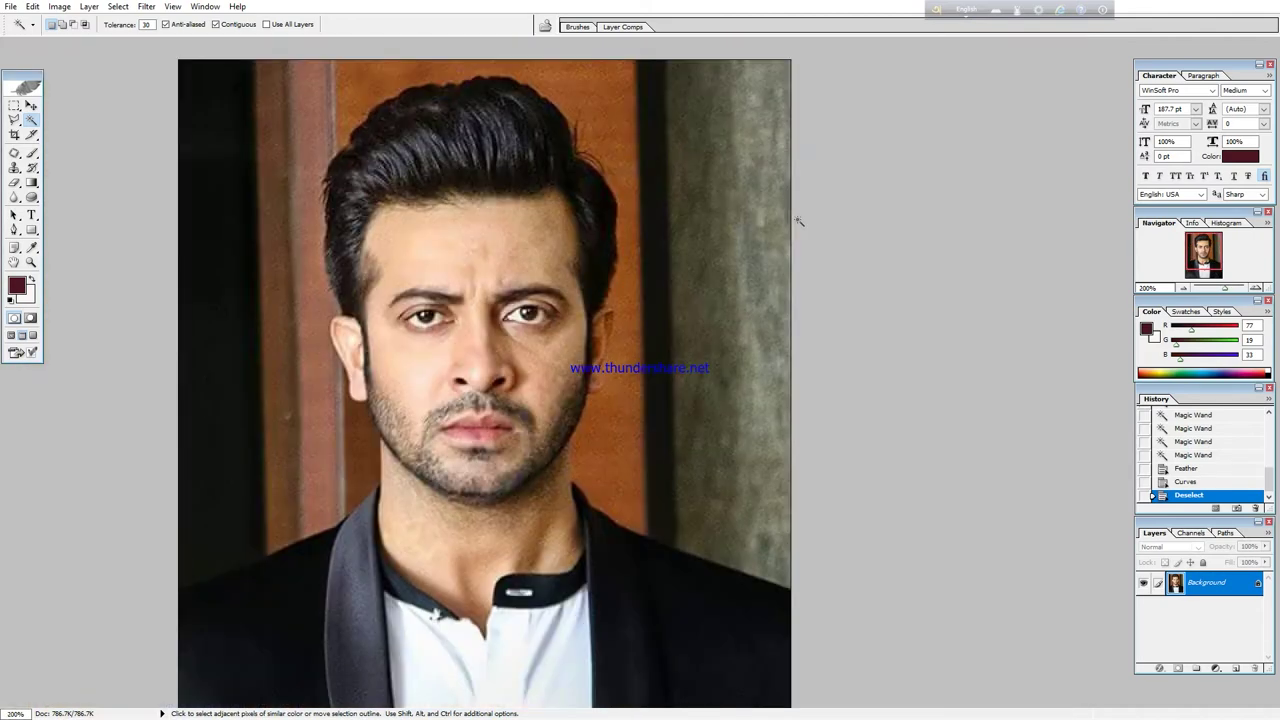
{"action": "key", "text": "ctrl+plus"}
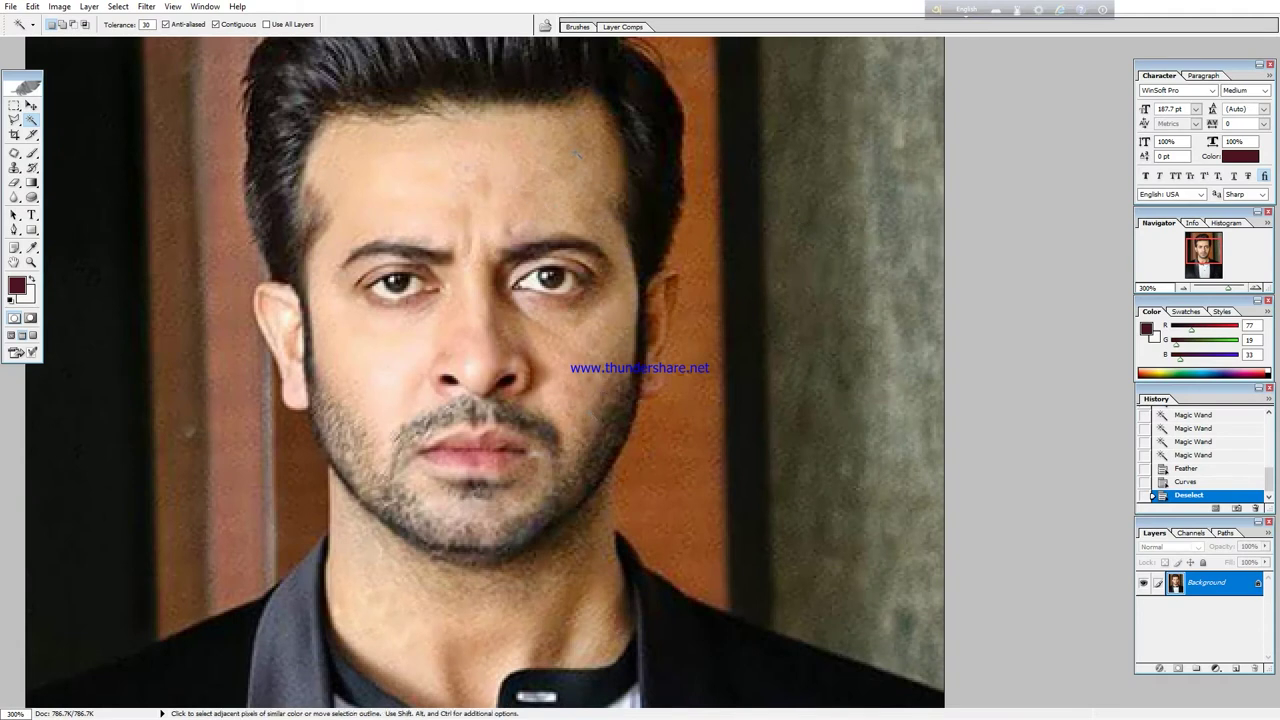
Try the Clone Stamp on the forehead and dismiss its missing-source-point warning.
{"action": "key", "text": "s"}
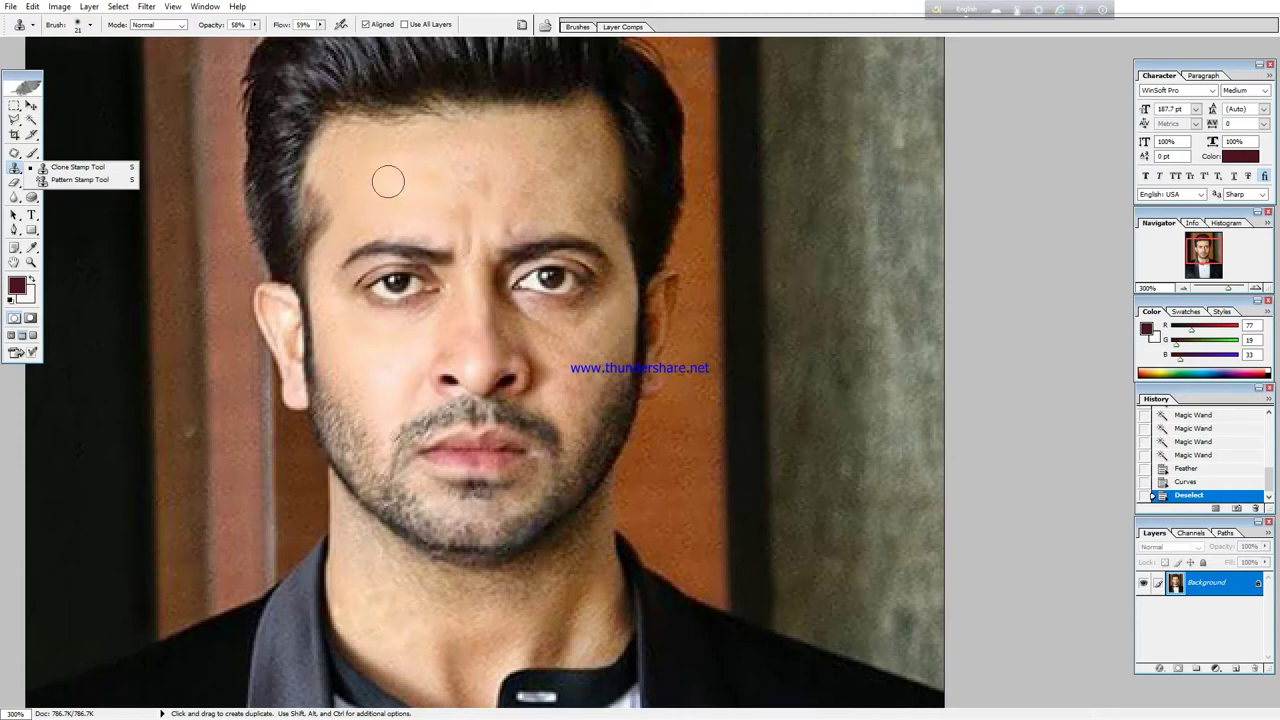
{"action": "left_click", "coordinate": [388, 182]}
{"action": "left_click", "coordinate": [673, 275]}
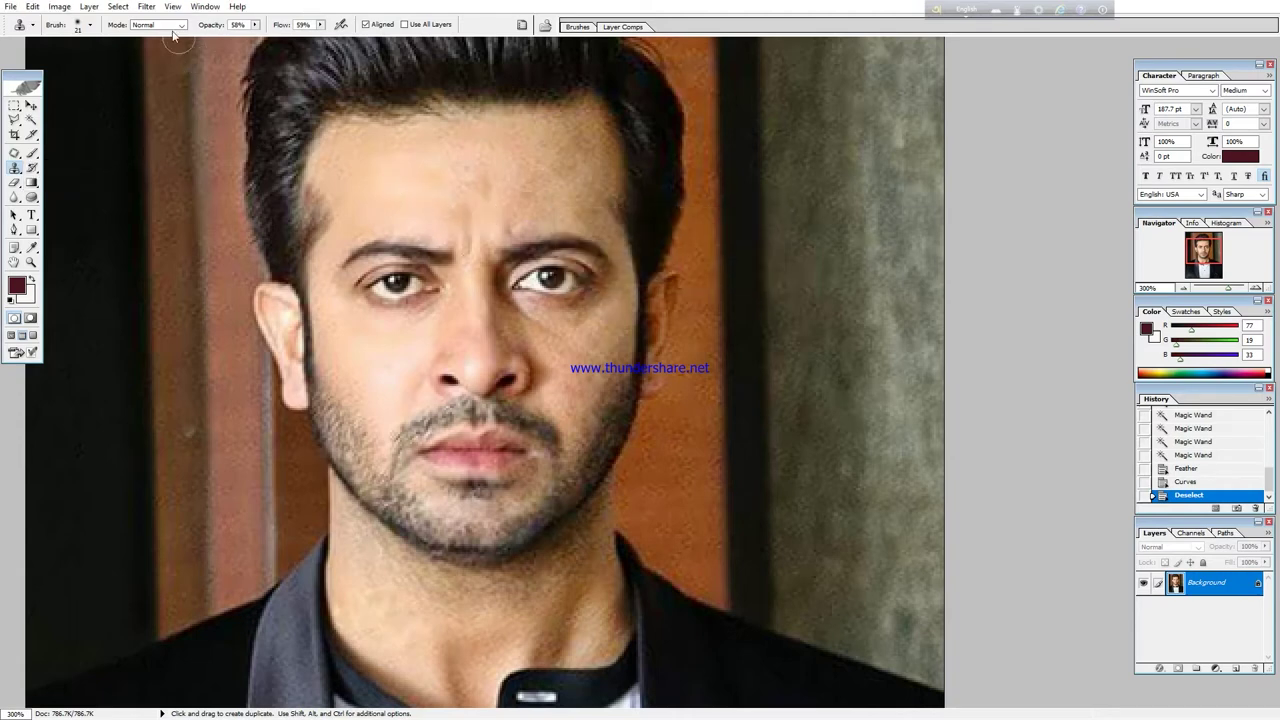
{"action": "left_click", "coordinate": [148, 8]}
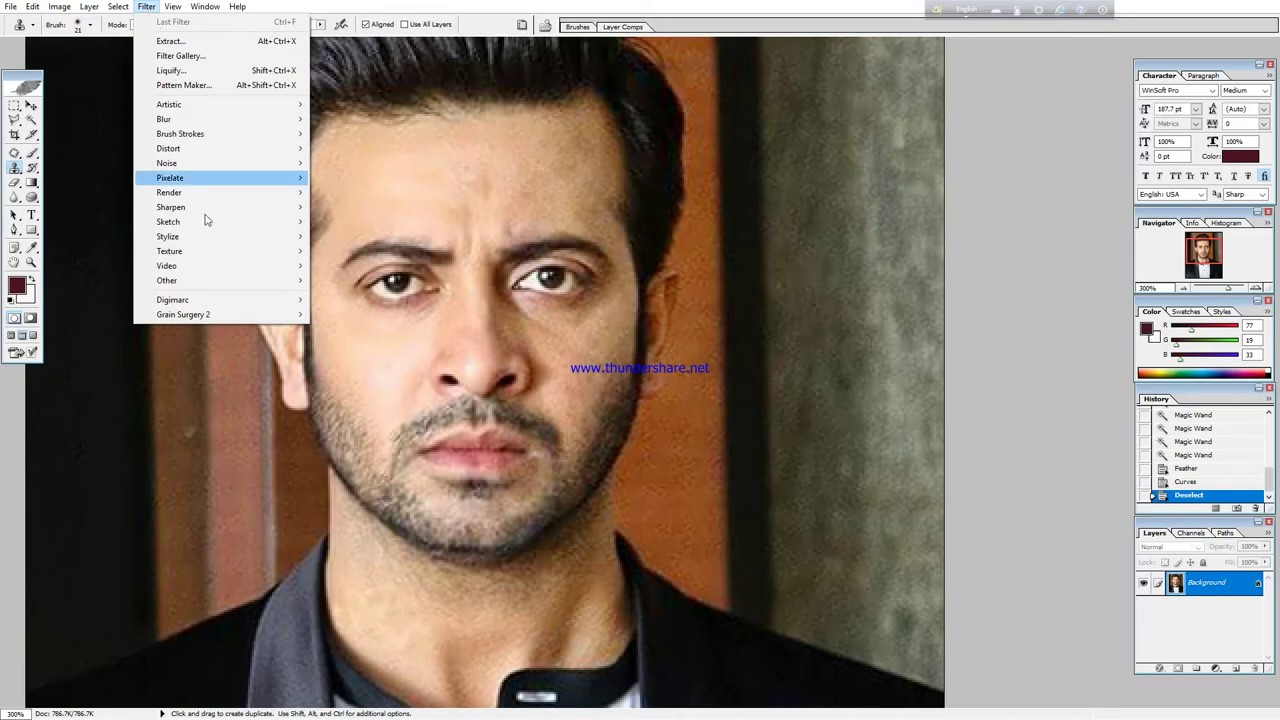
{"action": "mouse_move", "coordinate": [183, 314]}
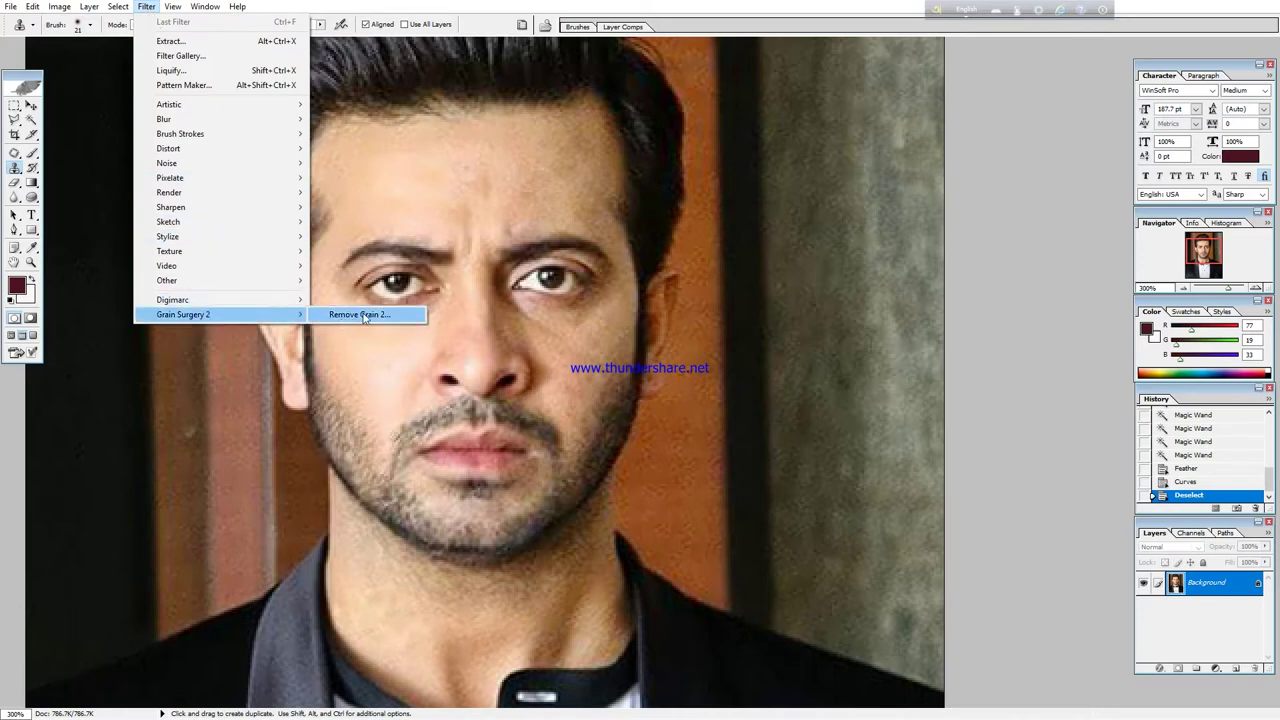
Run Grain Surgery's Remove Grain 2 on the portrait with Noise Reduction at 157%.
{"action": "left_click", "coordinate": [386, 317]}
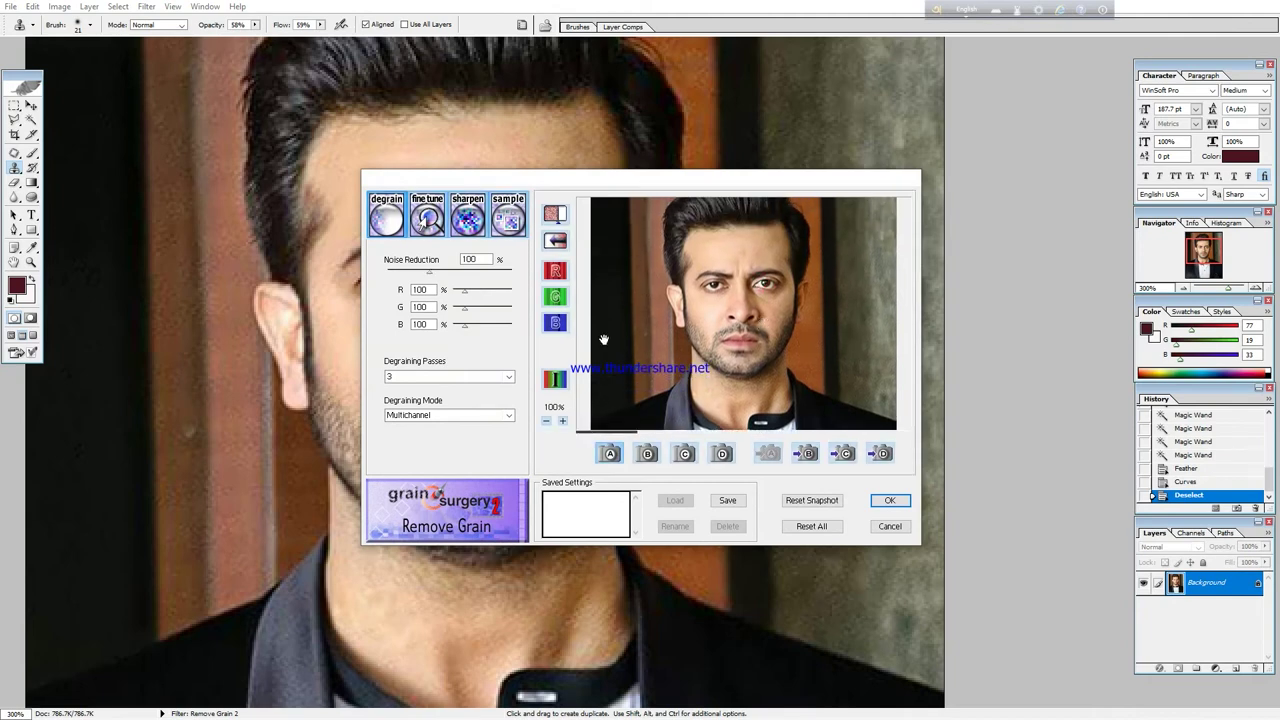
{"action": "left_click_drag", "start_coordinate": [463, 273], "coordinate": [500, 275]}
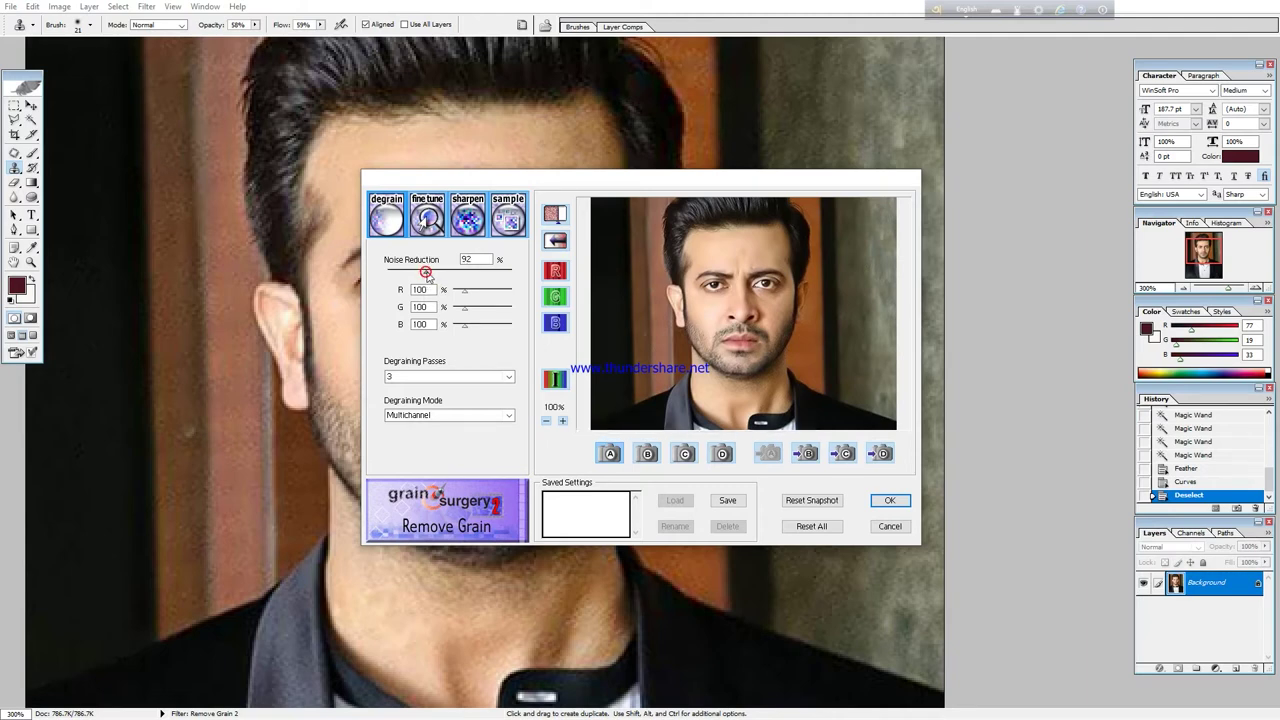
{"action": "left_click_drag", "start_coordinate": [425, 276], "coordinate": [449, 274]}
{"action": "left_click", "coordinate": [889, 503]}
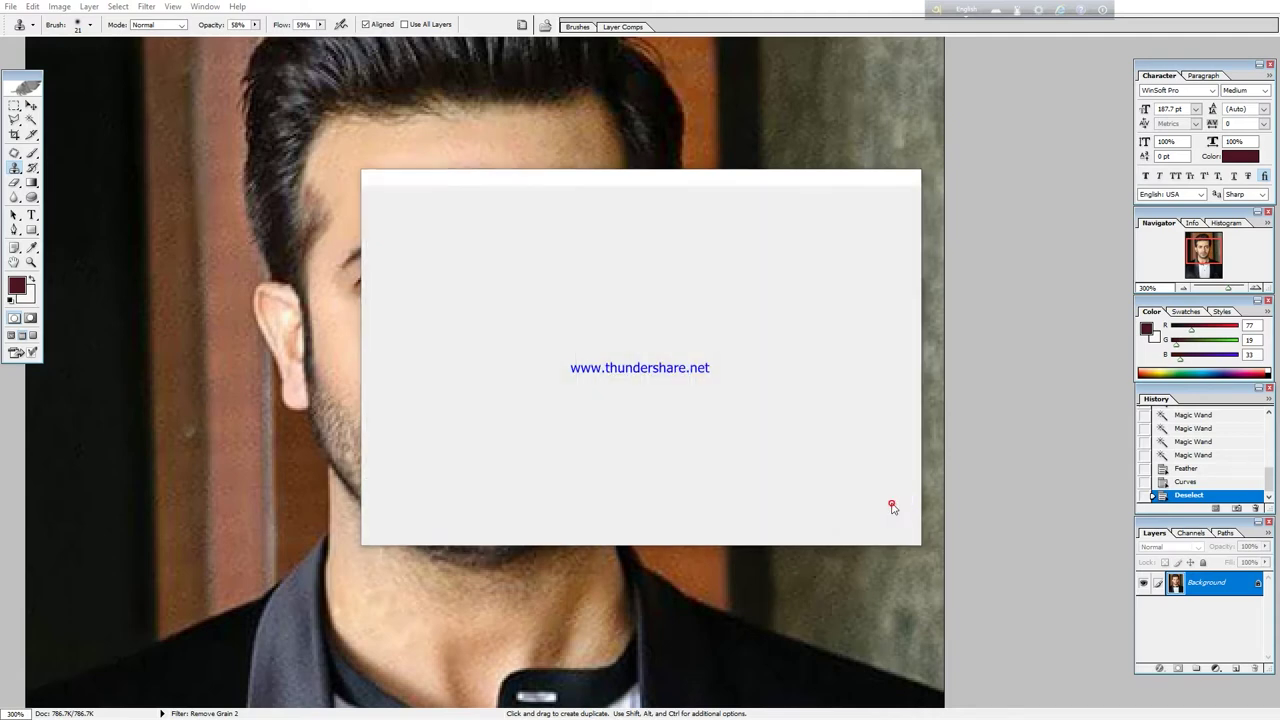
Zoom out on the smoothed portrait and return to Standard Screen Mode.
{"action": "key", "text": "ctrl+minus"}
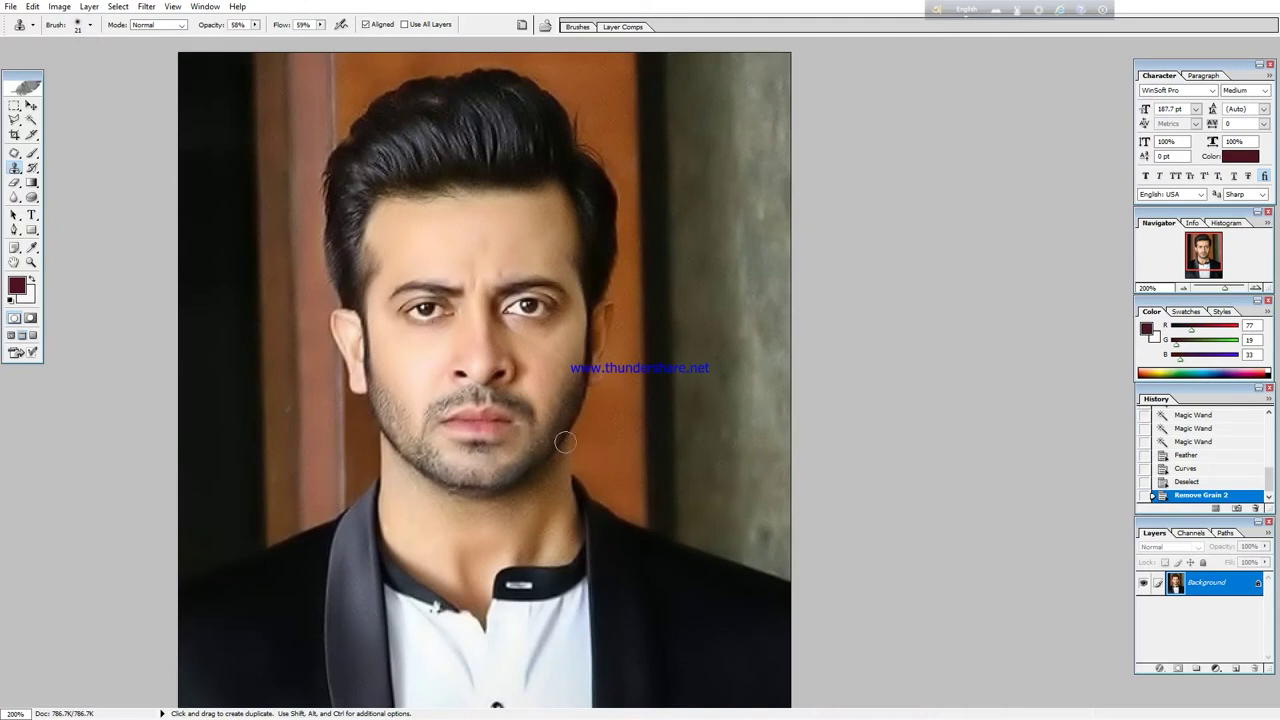
{"action": "scroll", "coordinate": [528, 400], "scroll_direction": "down", "scroll_amount": 3}
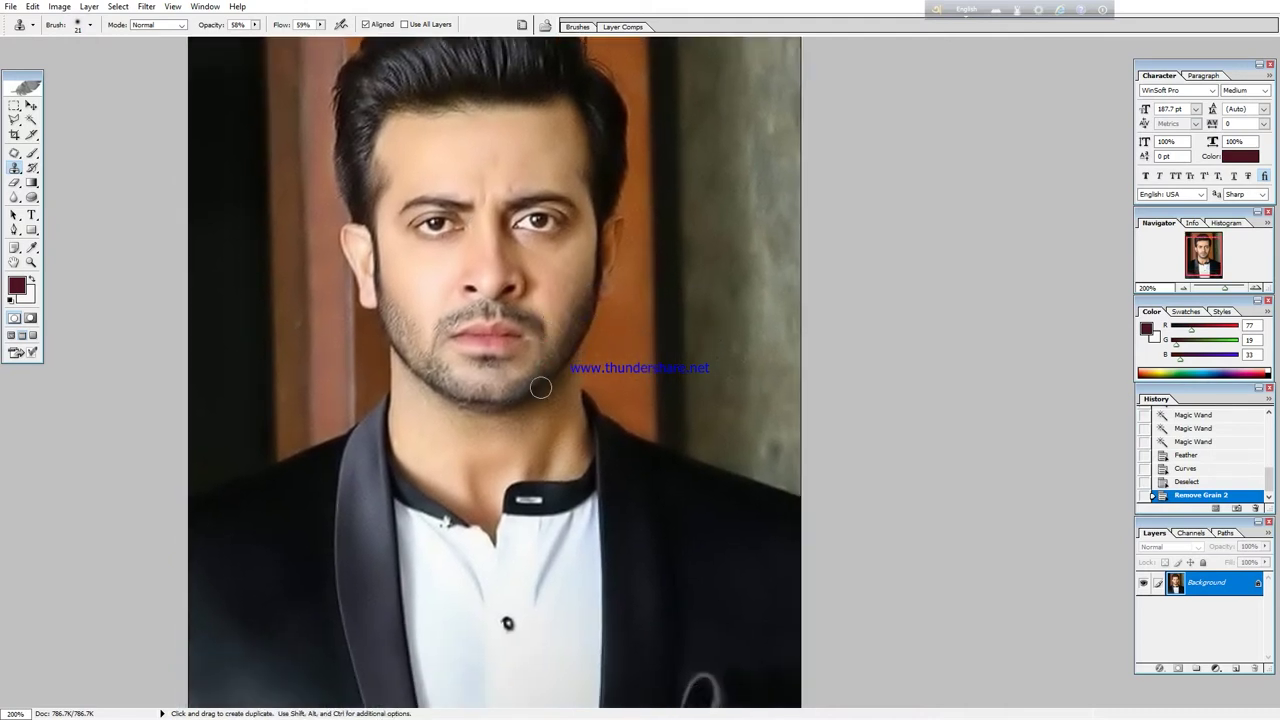
{"action": "key", "text": "f"}
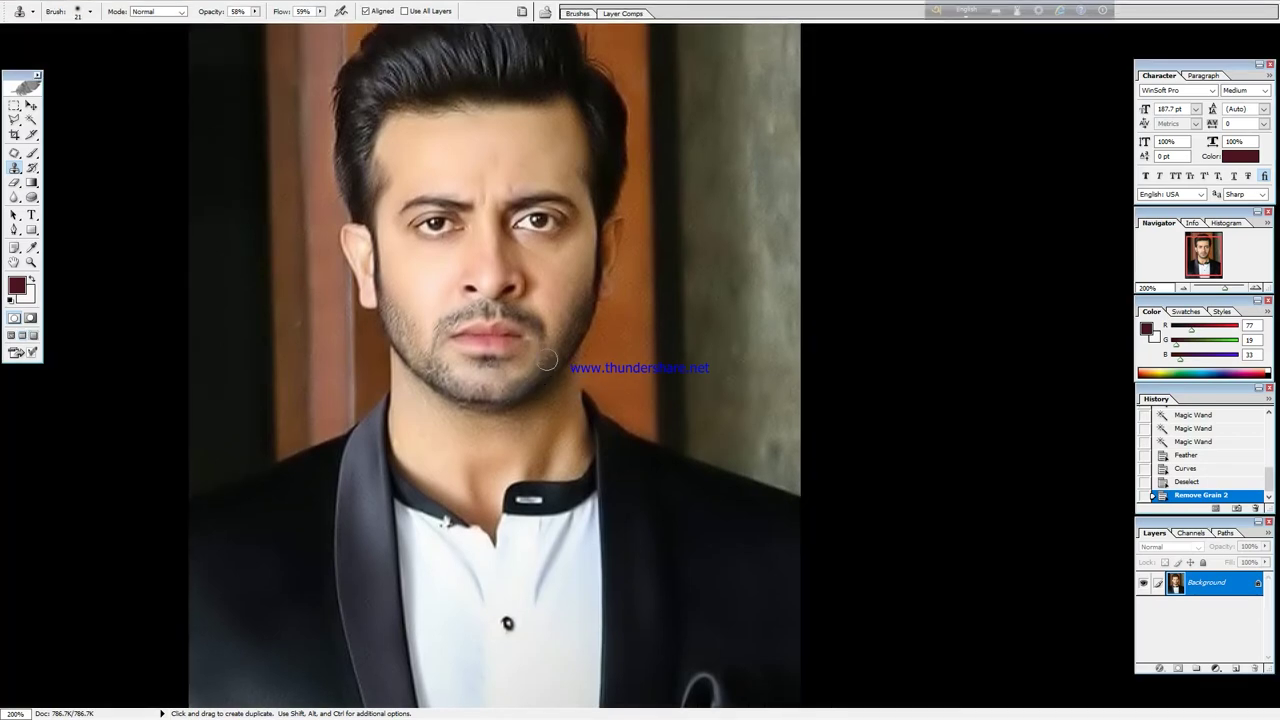
{"action": "key", "text": "f"}
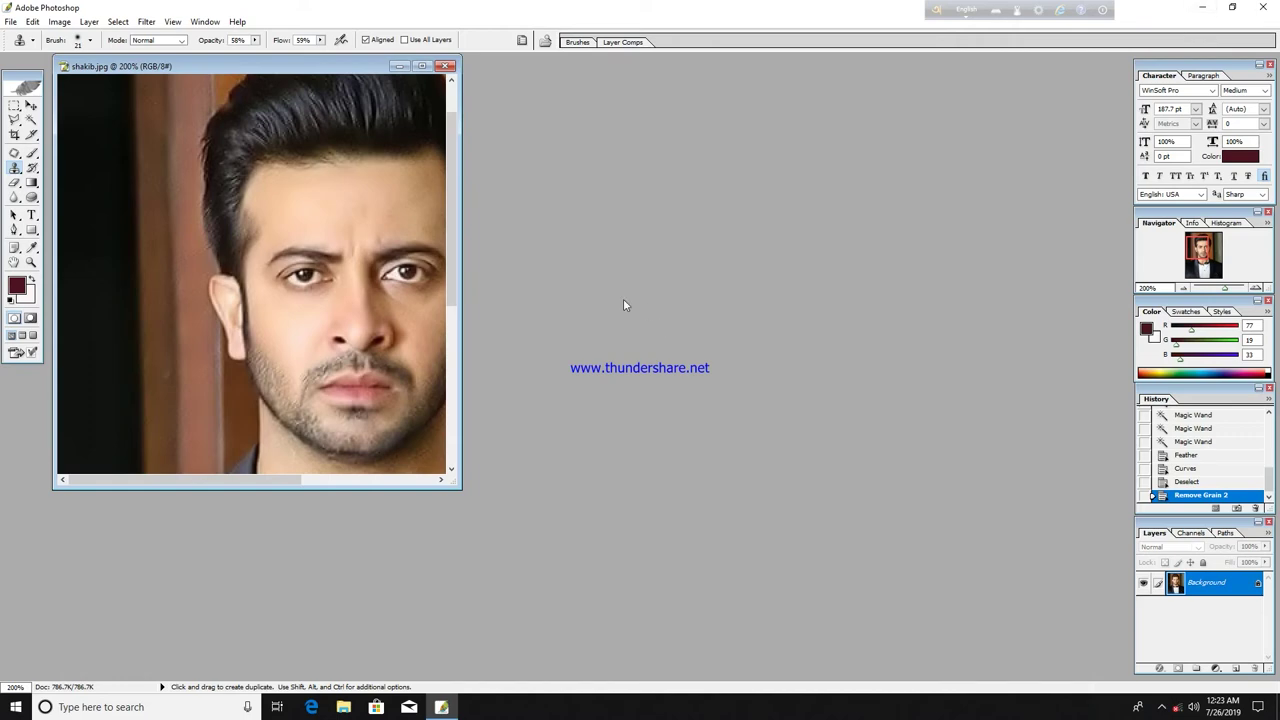
Rename the original shakib photo file and open it in Photoshop.
{"action": "double_click", "coordinate": [597, 260]}
{"action": "left_click_drag", "start_coordinate": [843, 186], "coordinate": [814, 374]}
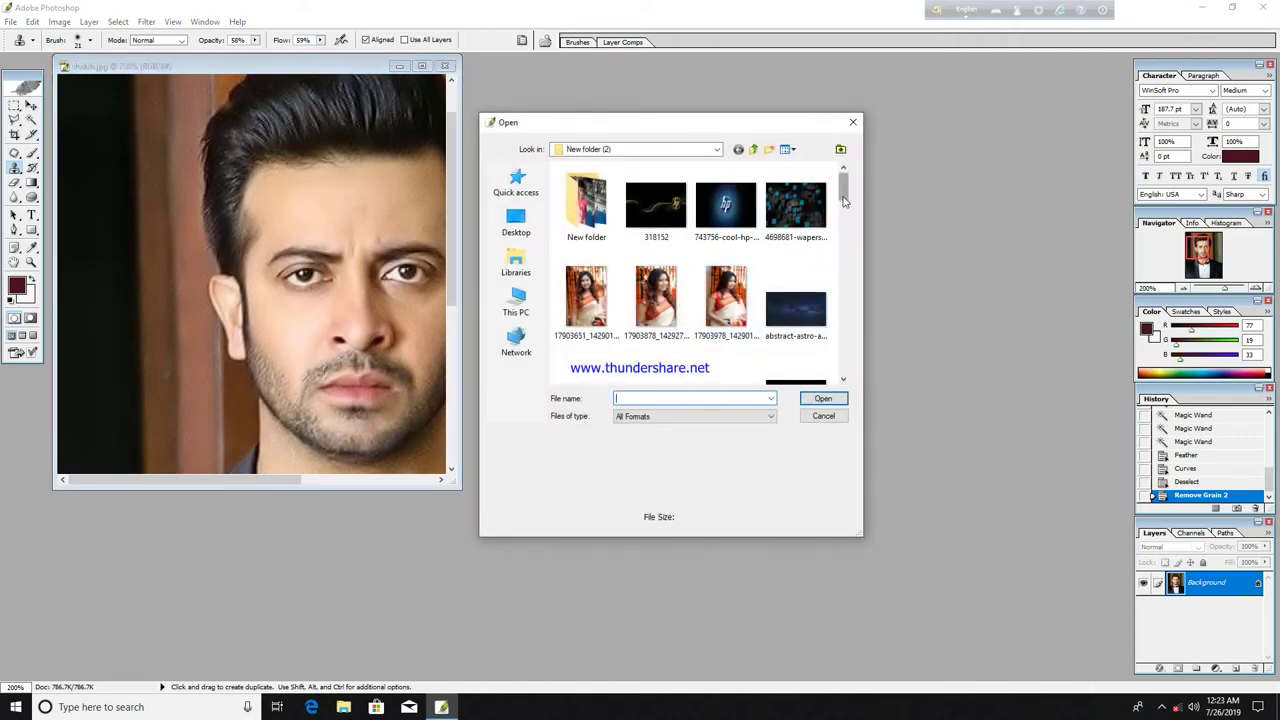
{"action": "left_click", "coordinate": [661, 350]}
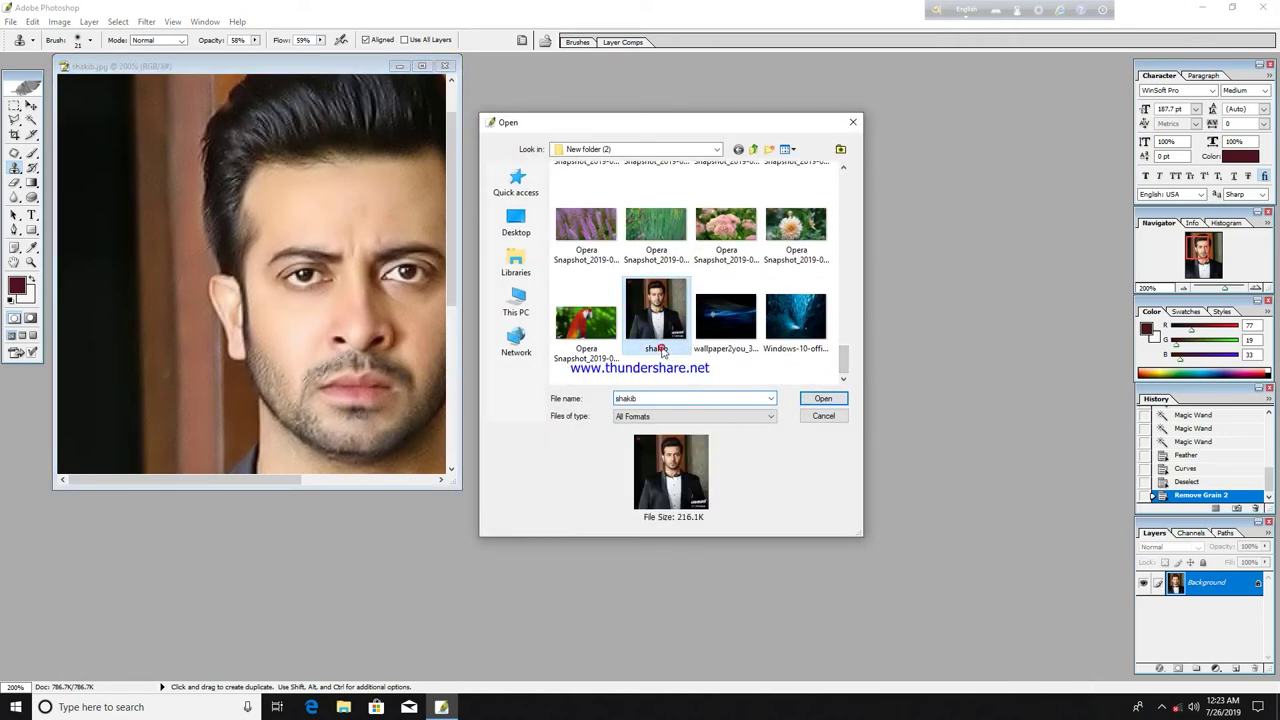
{"action": "left_click", "coordinate": [661, 350]}
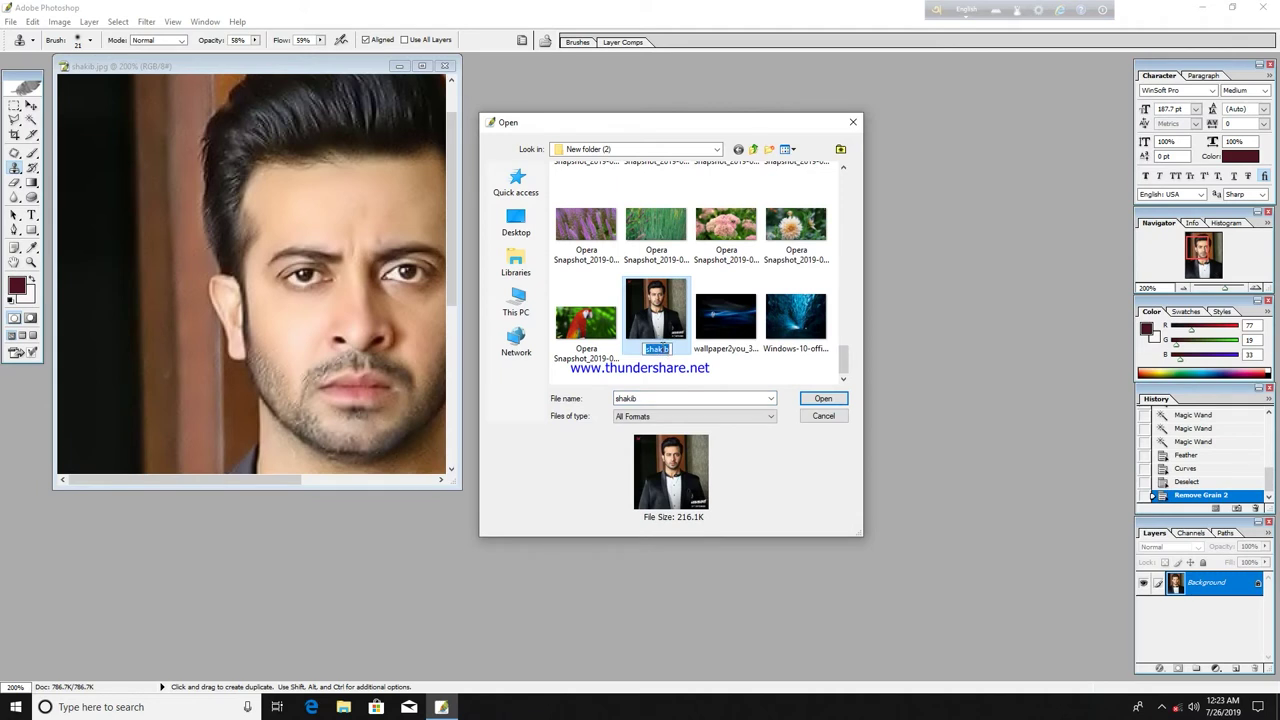
{"action": "type", "text": "sssssssssss"}
{"action": "left_click", "coordinate": [668, 337]}
{"action": "left_click", "coordinate": [819, 398]}
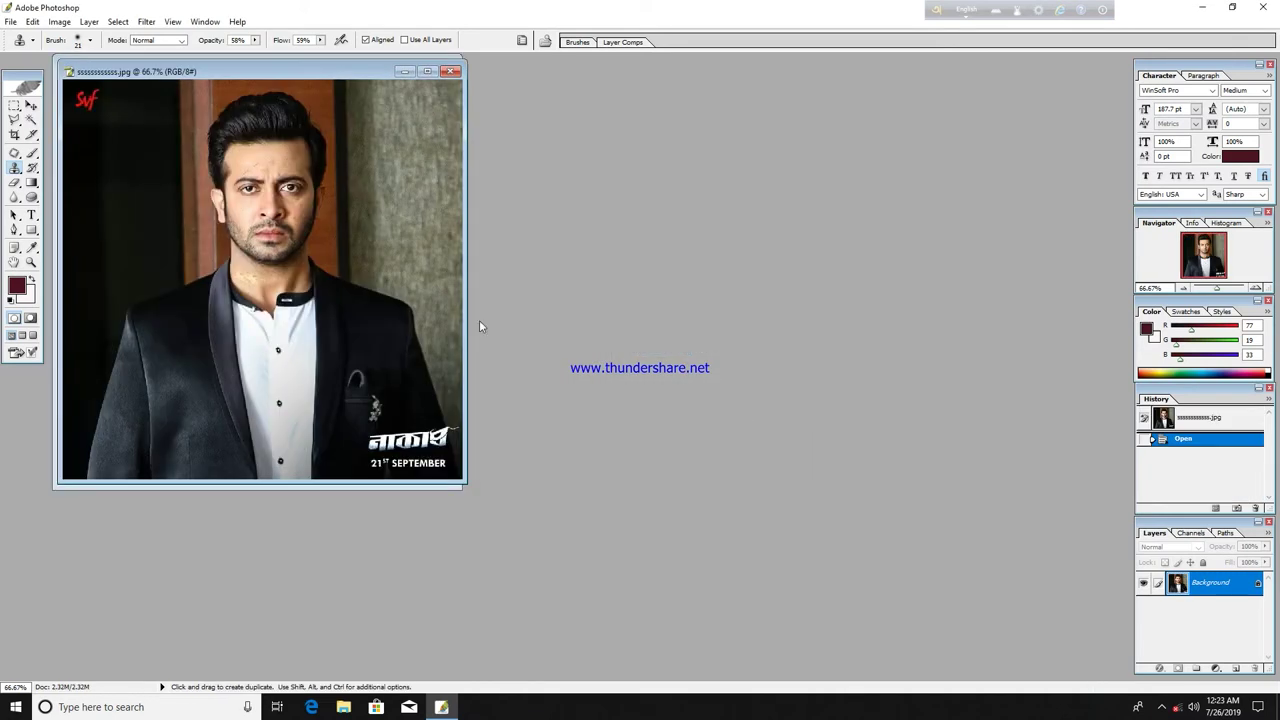
Place the original beside the retouched portrait at 200% and pan both to show the faces.
{"action": "left_click_drag", "start_coordinate": [257, 71], "coordinate": [799, 149]}
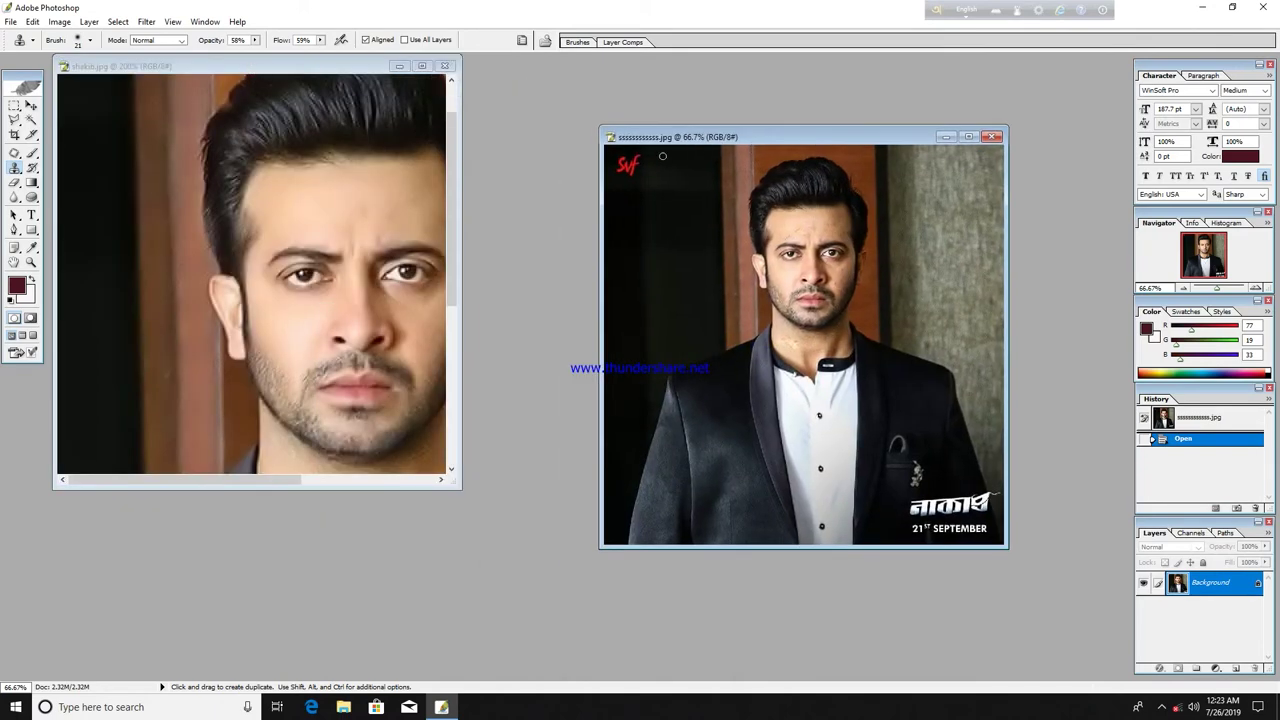
{"action": "key", "text": "ctrl+plus"}
{"action": "key", "text": "ctrl+plus"}
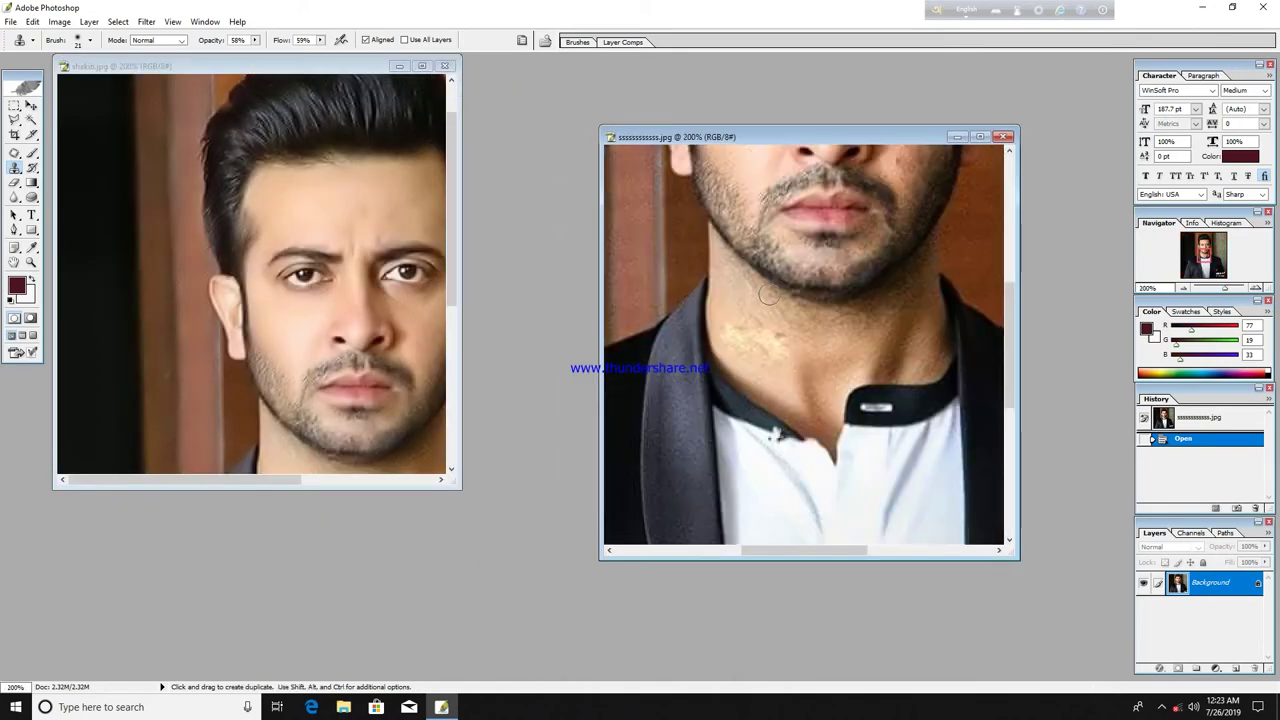
{"action": "scroll", "coordinate": [662, 202], "scroll_direction": "up", "scroll_amount": 5}
{"action": "left_click", "coordinate": [343, 261]}
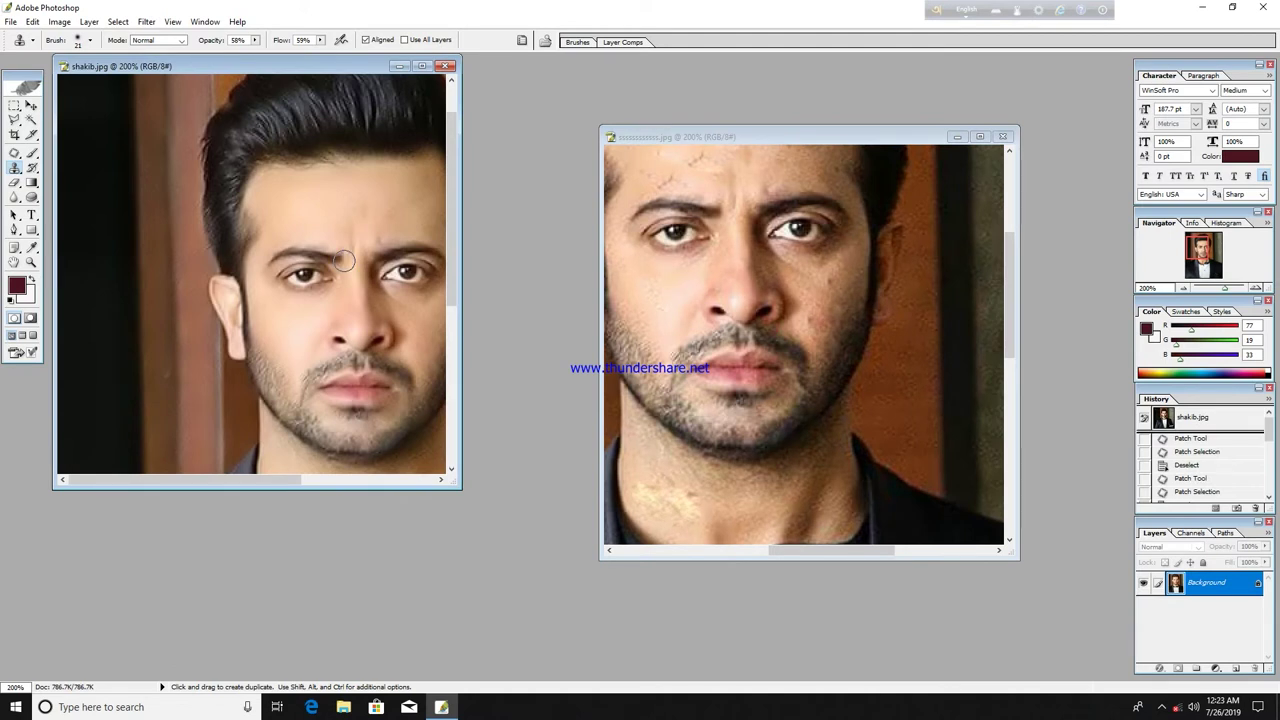
{"action": "left_click_drag", "start_coordinate": [343, 261], "coordinate": [243, 208]}
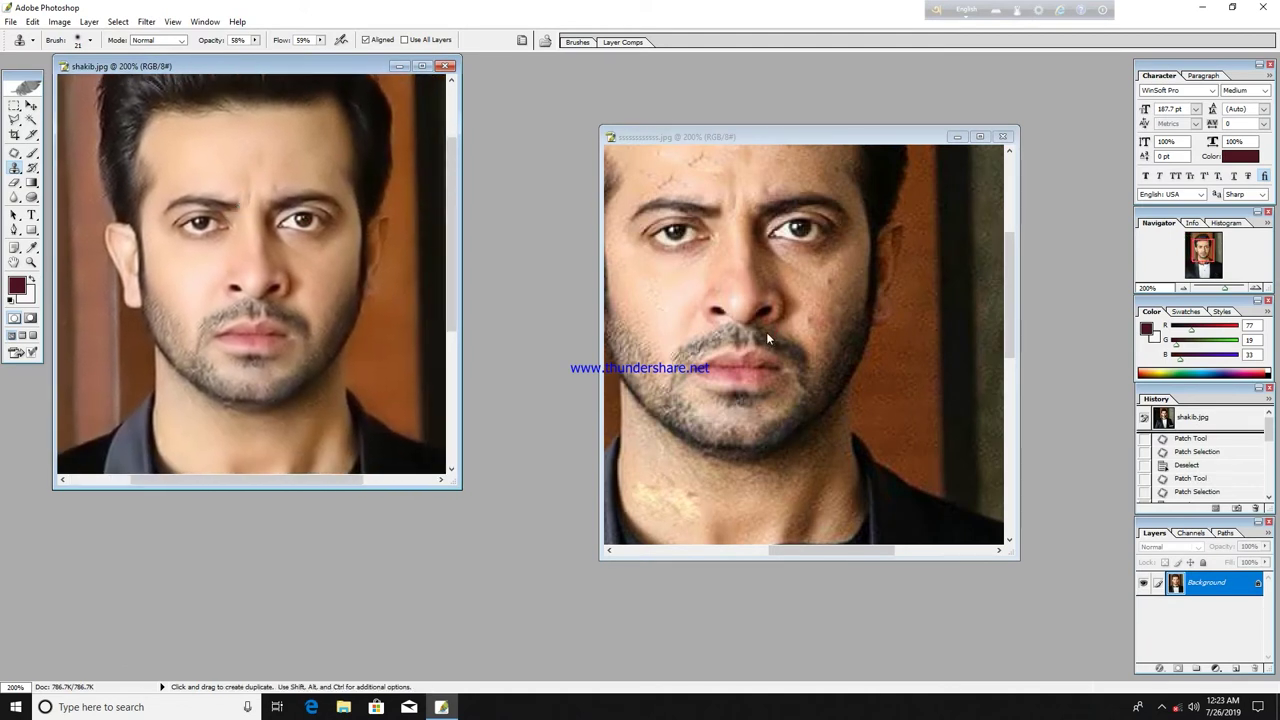
{"action": "left_click", "coordinate": [766, 332]}
{"action": "left_click_drag", "start_coordinate": [792, 305], "coordinate": [840, 313]}
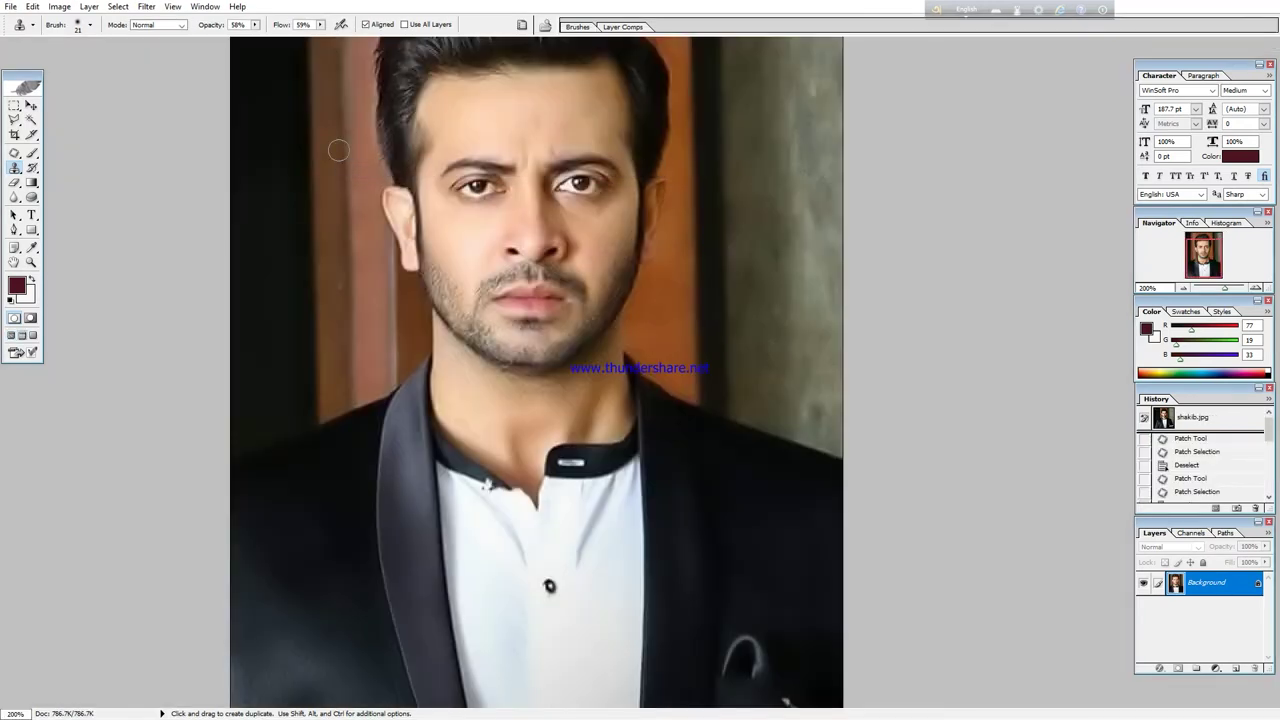
Zoom the retouched portrait to 100% and back to 200%, framing the face and jacket.
{"action": "key", "text": "ctrl+minus"}
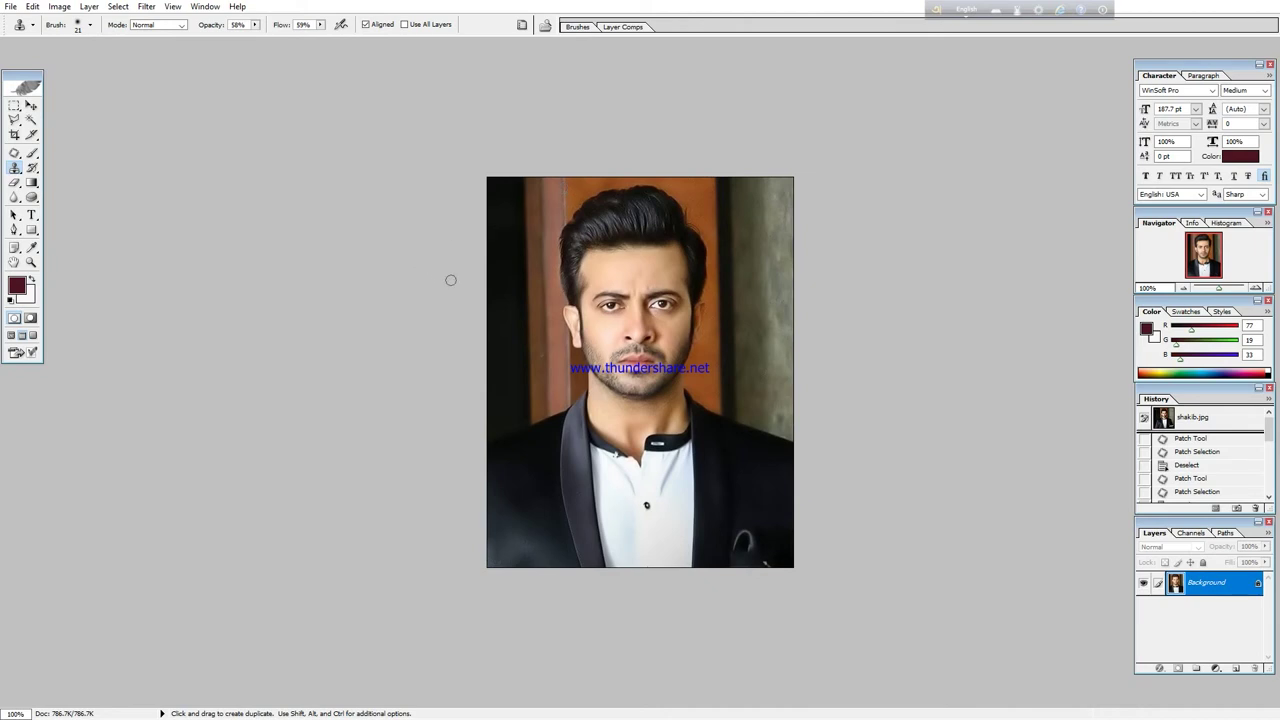
{"action": "key", "text": "ctrl+plus"}
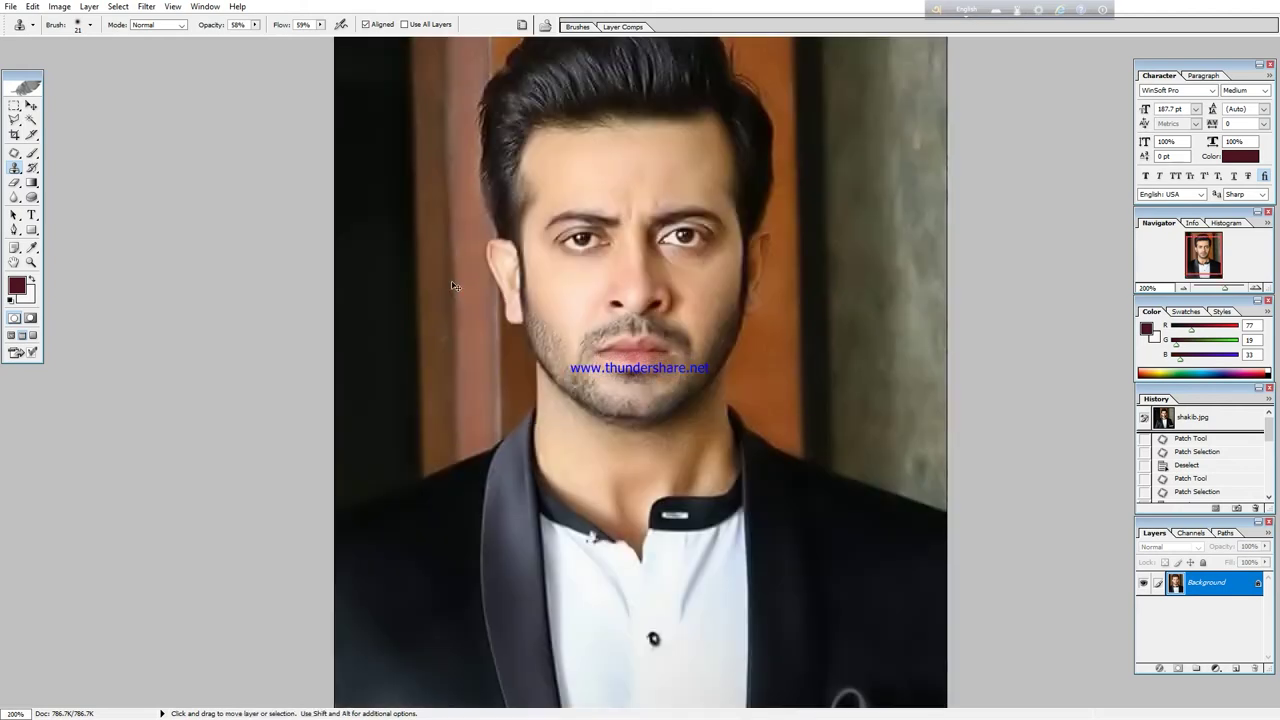
{"action": "mouse_move", "coordinate": [686, 288]}
{"action": "left_mouse_down"}
{"action": "mouse_move", "coordinate": [584, 384]}
{"action": "mouse_move", "coordinate": [540, 358]}
{"action": "left_mouse_up"}
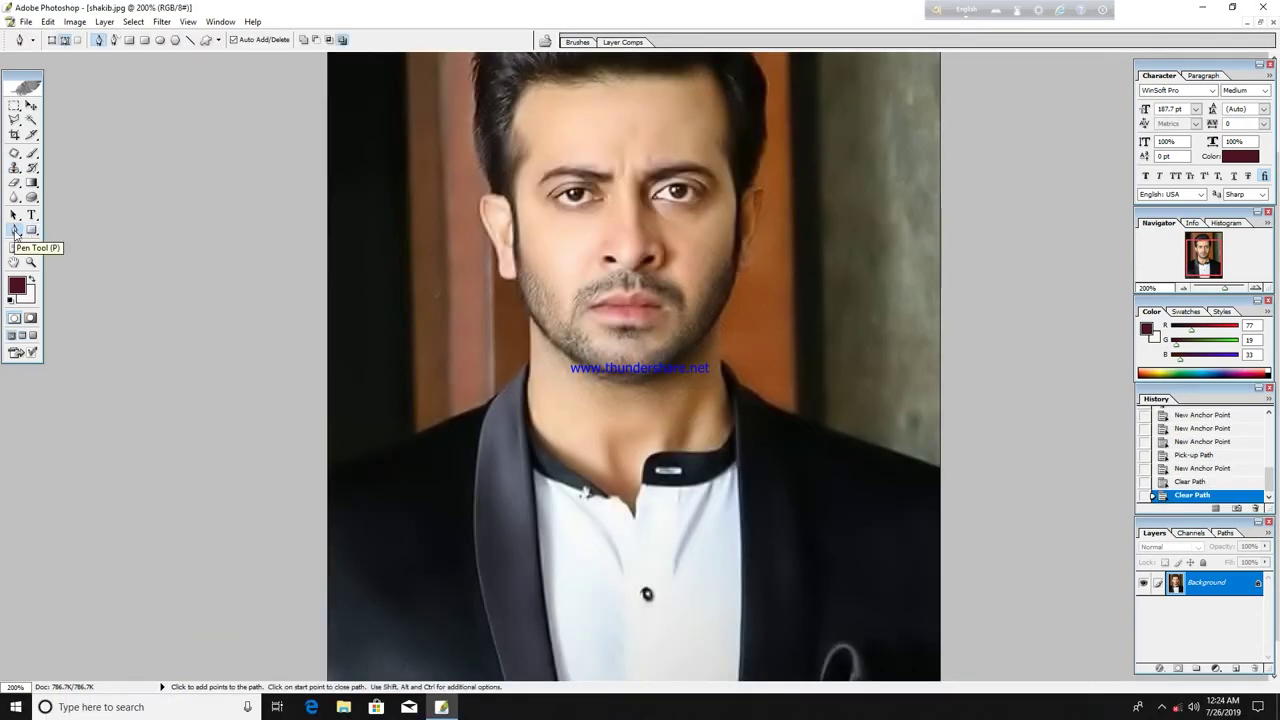
With the Pen tool, start the outline along the left shoulder up to the neck, zooming to 400%.
{"action": "left_click", "coordinate": [15, 230]}
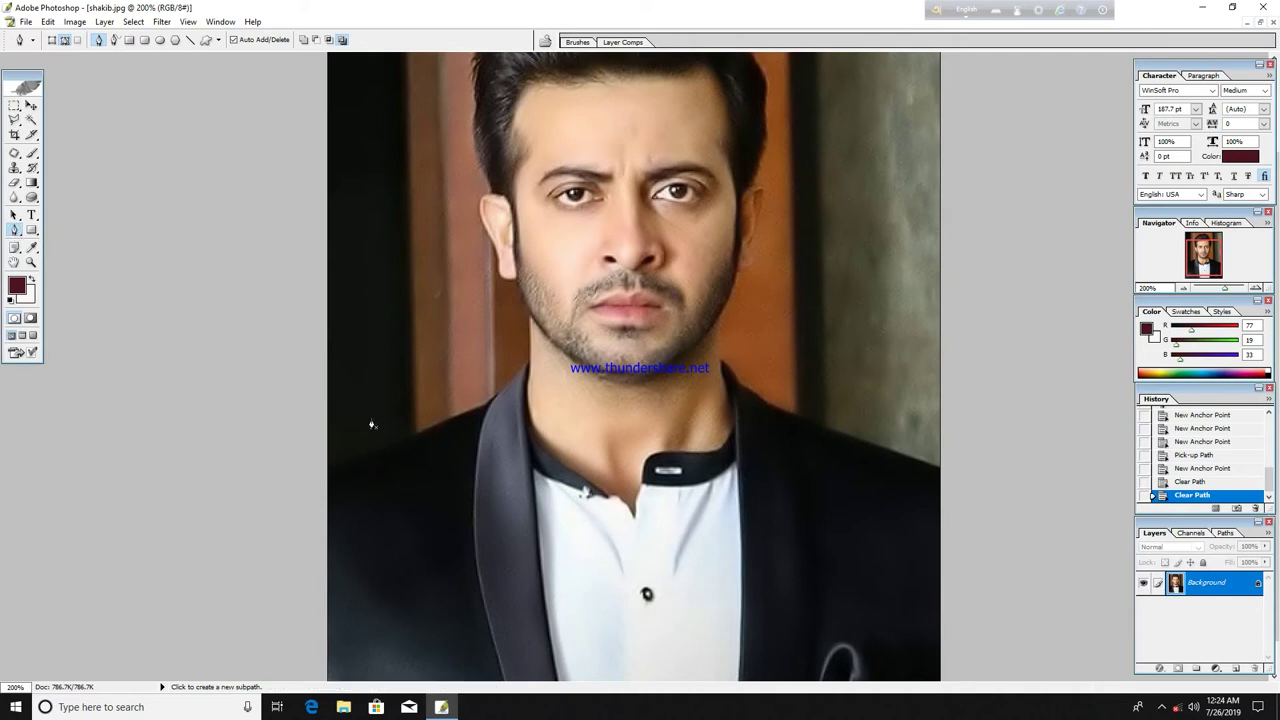
{"action": "left_click", "coordinate": [330, 472]}
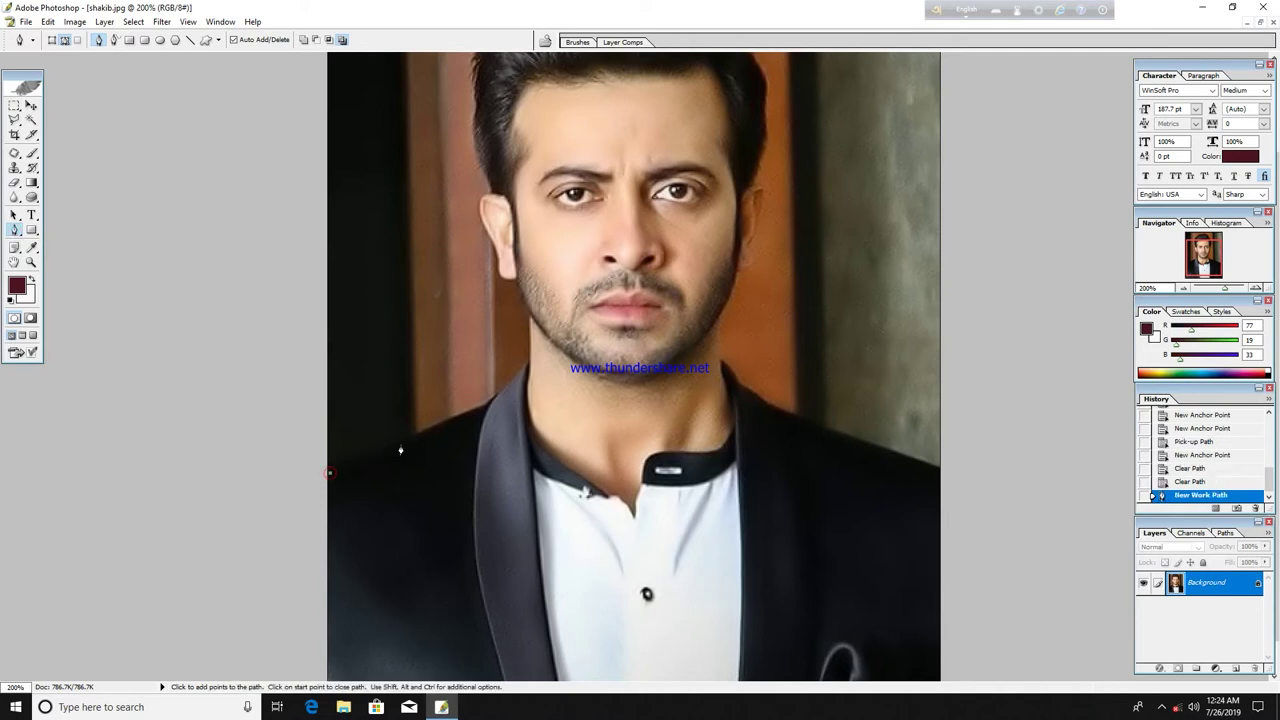
{"action": "left_click", "coordinate": [404, 441]}
{"action": "left_click", "coordinate": [478, 408]}
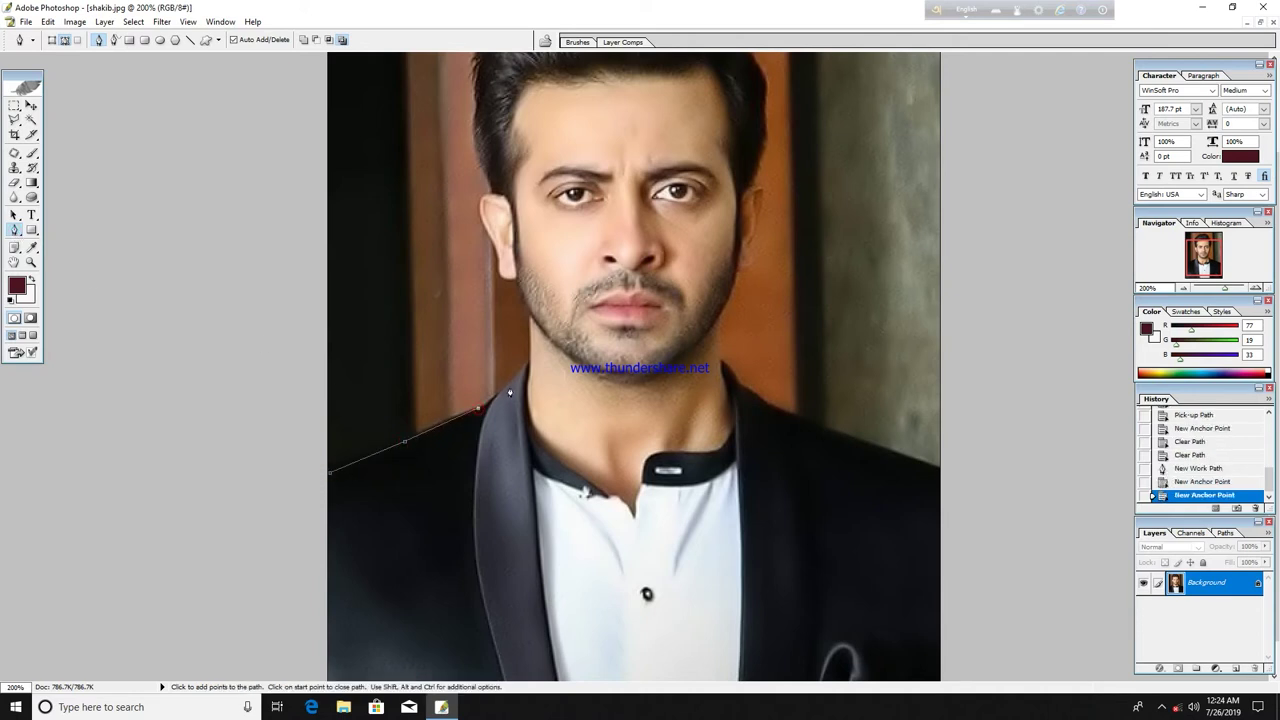
{"action": "left_click", "coordinate": [511, 381]}
{"action": "left_click", "coordinate": [529, 359]}
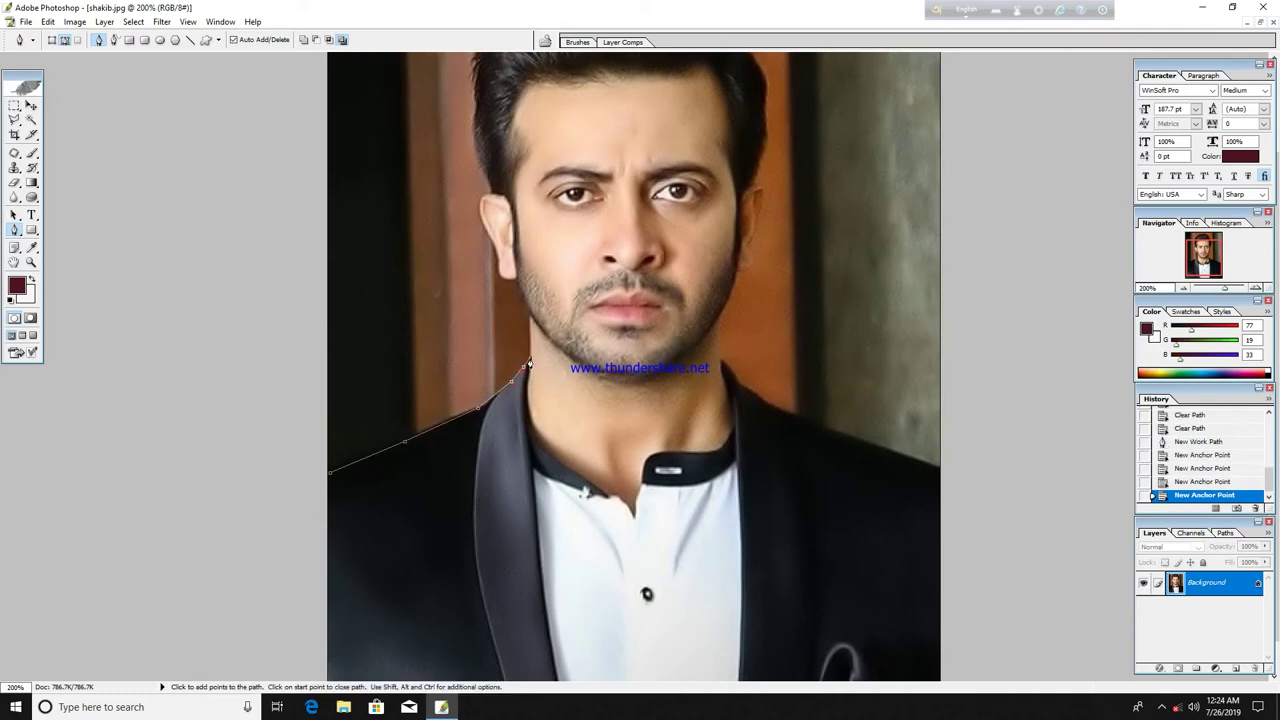
{"action": "key", "text": "ctrl+plus"}
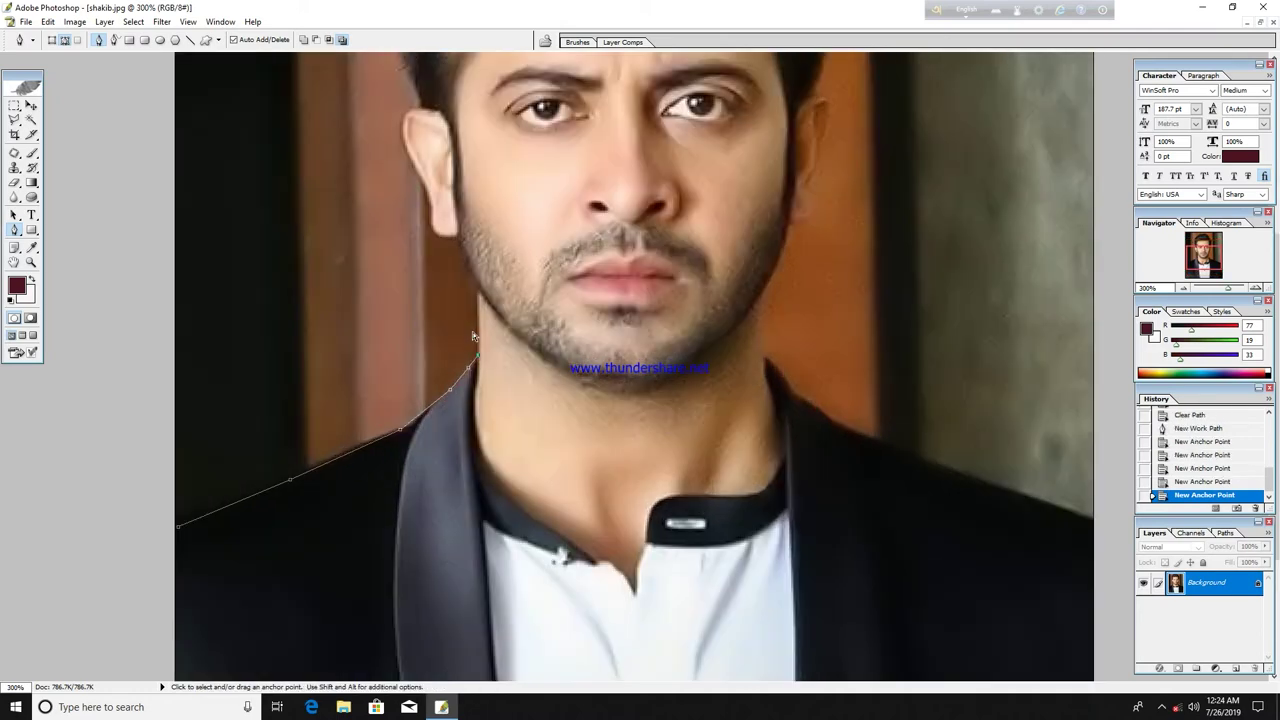
{"action": "key", "text": "ctrl+plus"}
{"action": "scroll", "coordinate": [447, 361], "scroll_direction": "up", "scroll_amount": 3}
Extend the path up the neck and jaw around the earlobe, converting anchors to corners.
{"action": "left_click", "coordinate": [428, 430]}
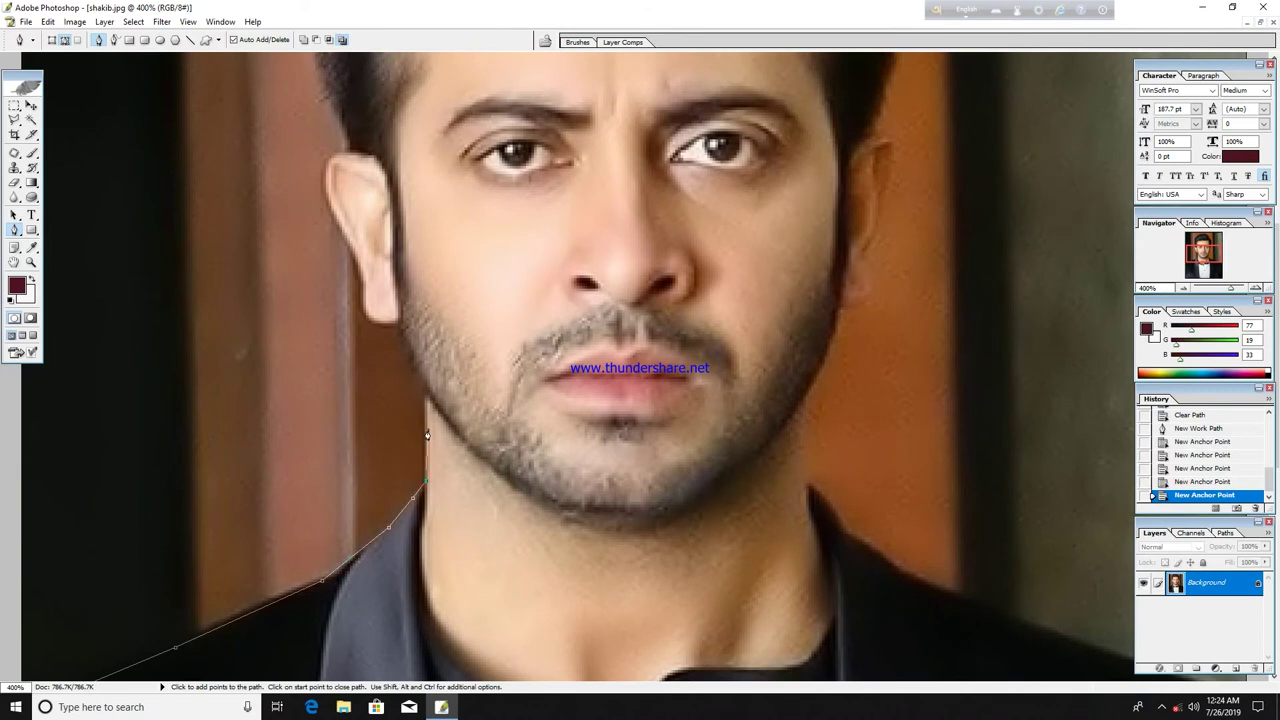
{"action": "left_click", "coordinate": [426, 395]}
{"action": "left_click_drag", "start_coordinate": [398, 323], "coordinate": [395, 302]}
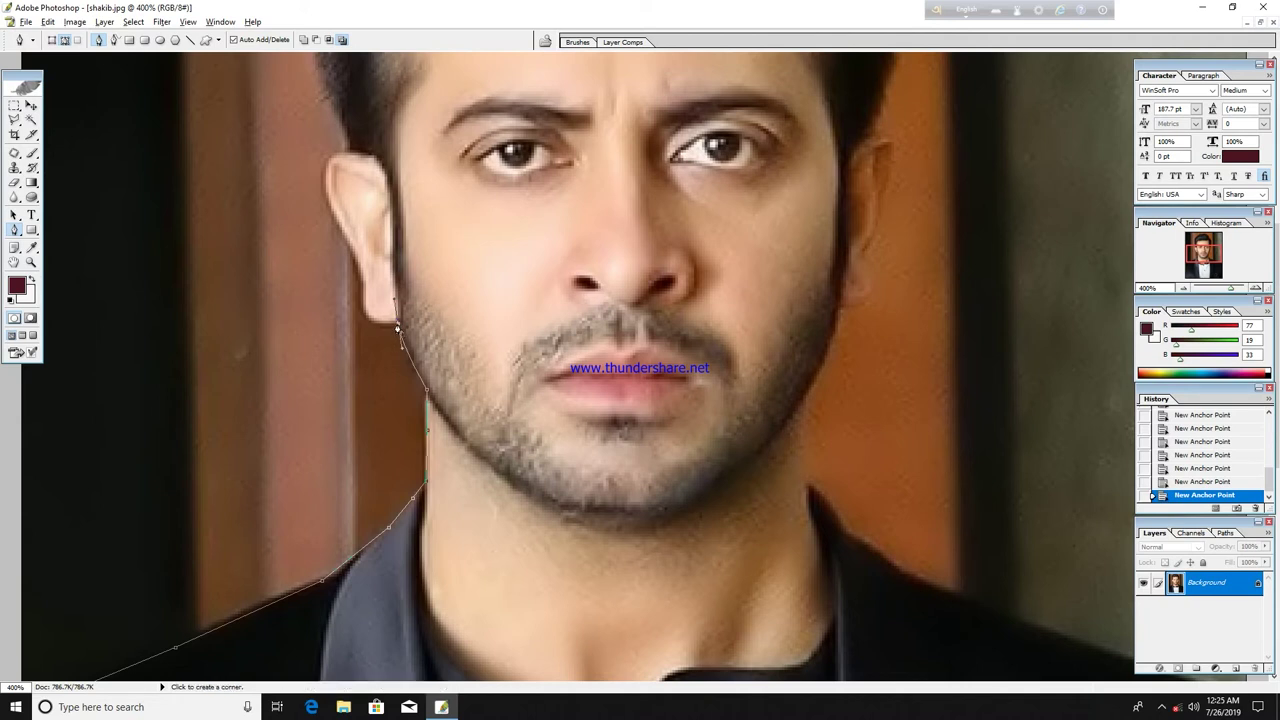
{"action": "left_click", "coordinate": [397, 327]}
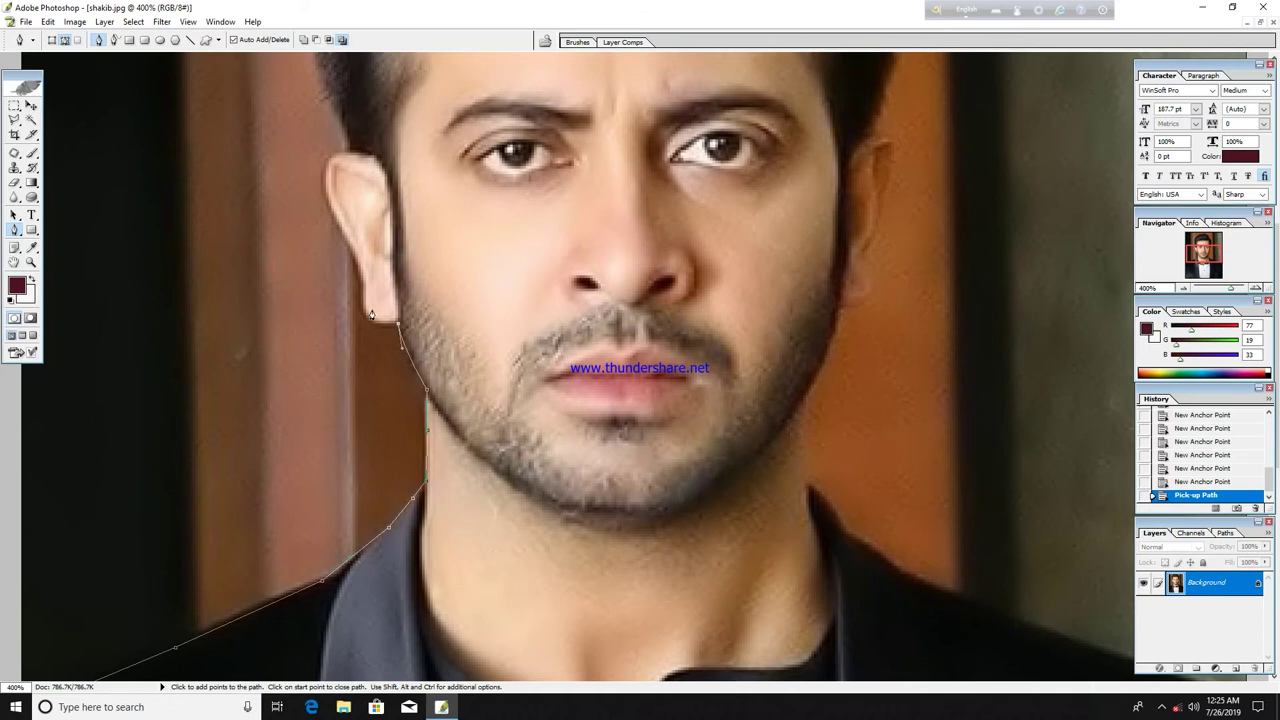
{"action": "left_click_drag", "start_coordinate": [361, 292], "coordinate": [367, 250]}
{"action": "left_click", "coordinate": [363, 278]}
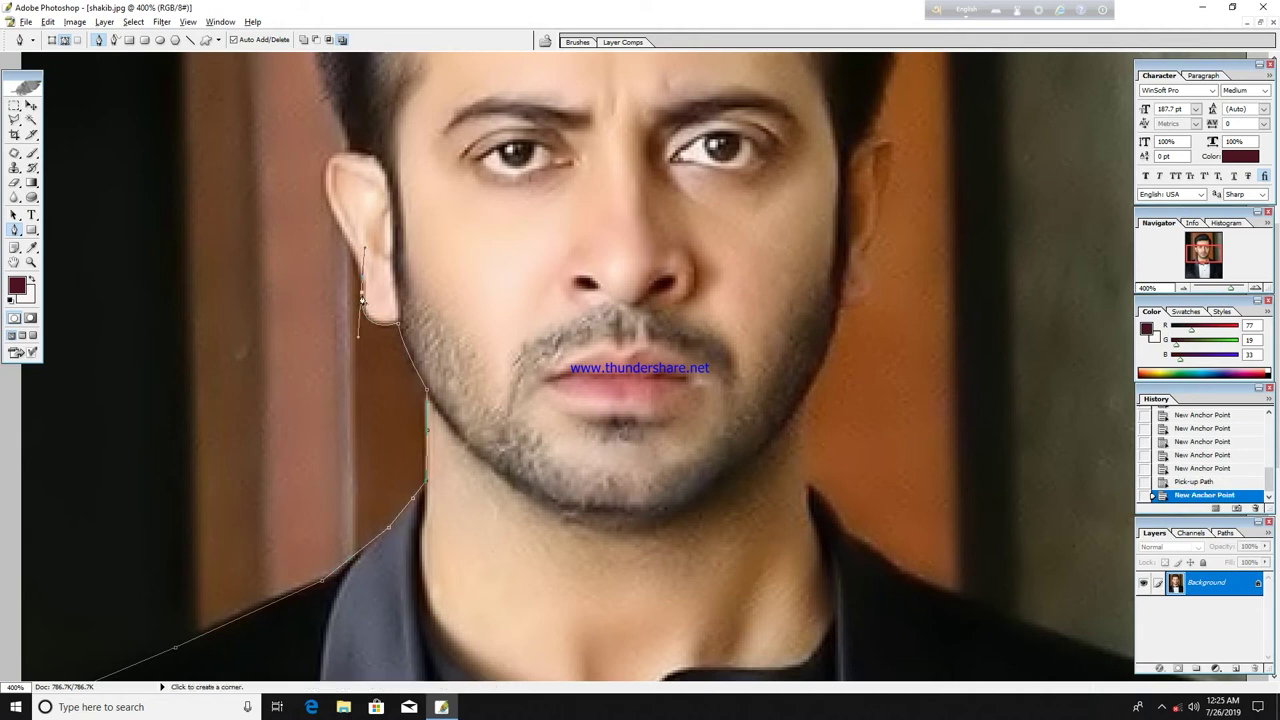
{"action": "left_click", "coordinate": [362, 295]}
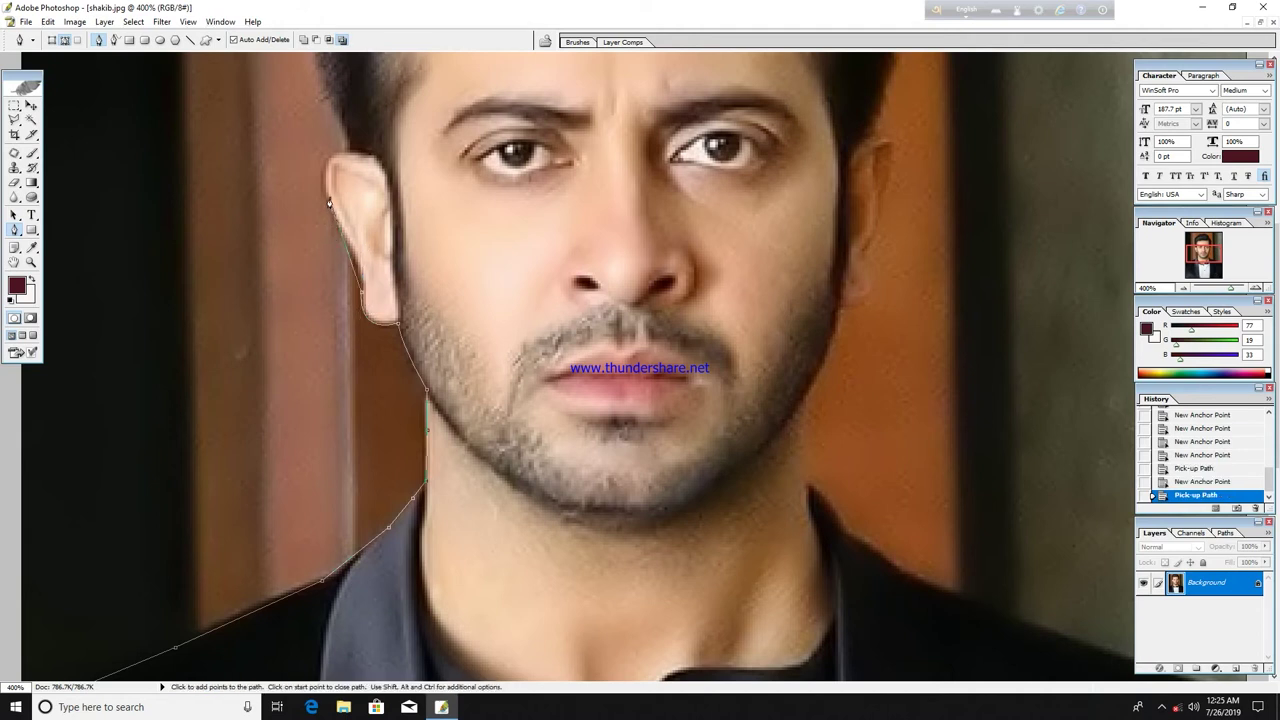
Continue the path up the back and top of the ear into the side of the hair.
{"action": "left_click_drag", "start_coordinate": [329, 197], "coordinate": [295, 130]}
{"action": "left_click", "coordinate": [329, 197]}
{"action": "left_click_drag", "start_coordinate": [345, 153], "coordinate": [382, 140]}
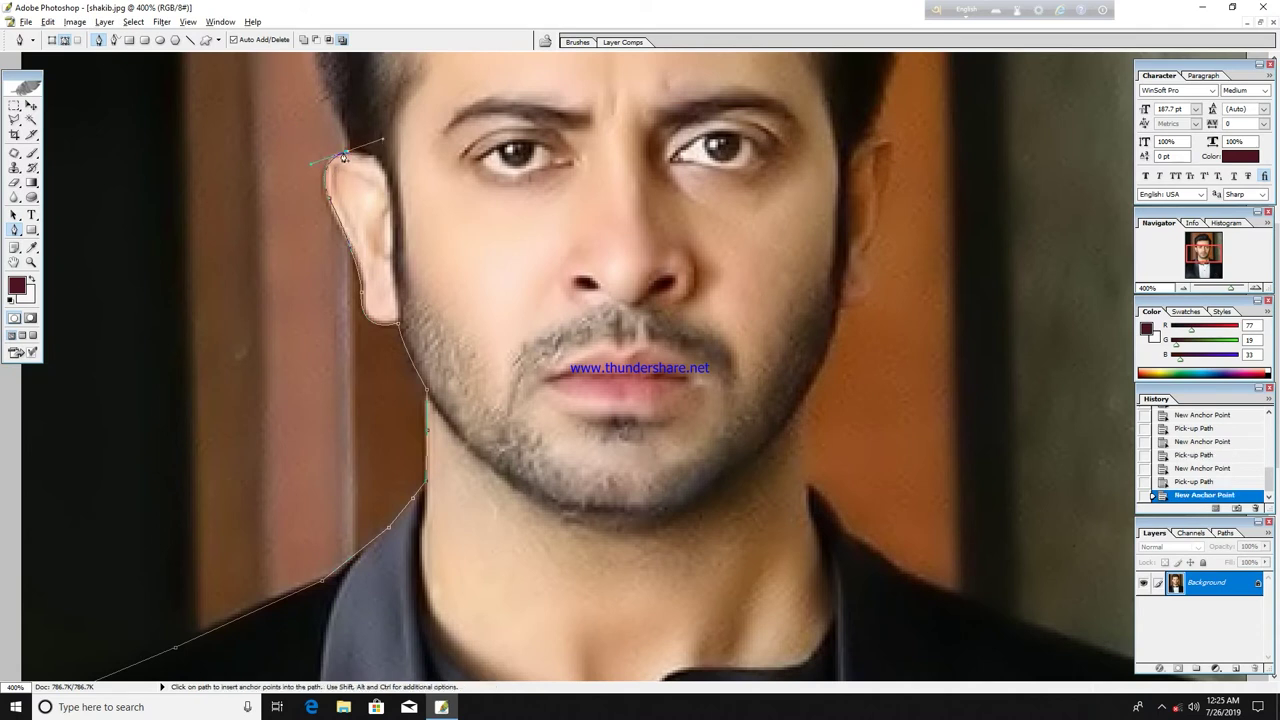
{"action": "left_click", "coordinate": [345, 153]}
{"action": "left_click_drag", "start_coordinate": [422, 182], "coordinate": [422, 403]}
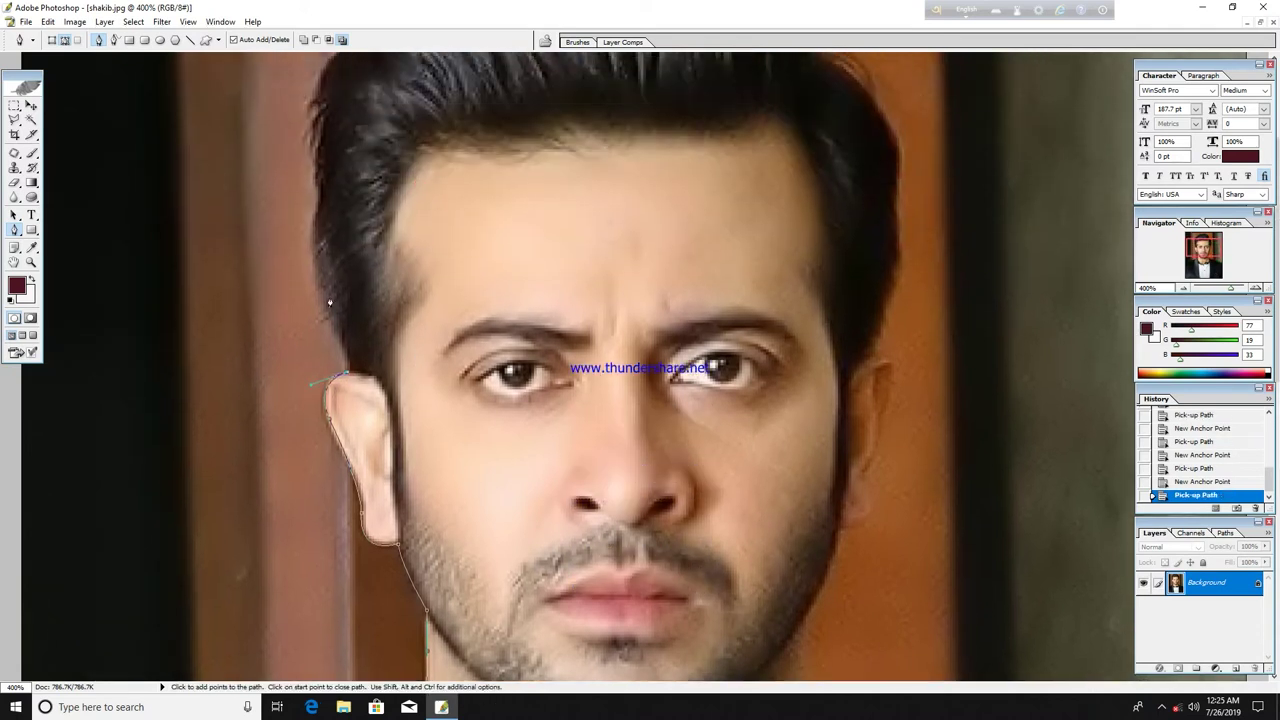
{"action": "left_click_drag", "start_coordinate": [318, 219], "coordinate": [332, 172]}
{"action": "left_click_drag", "start_coordinate": [332, 172], "coordinate": [326, 176]}
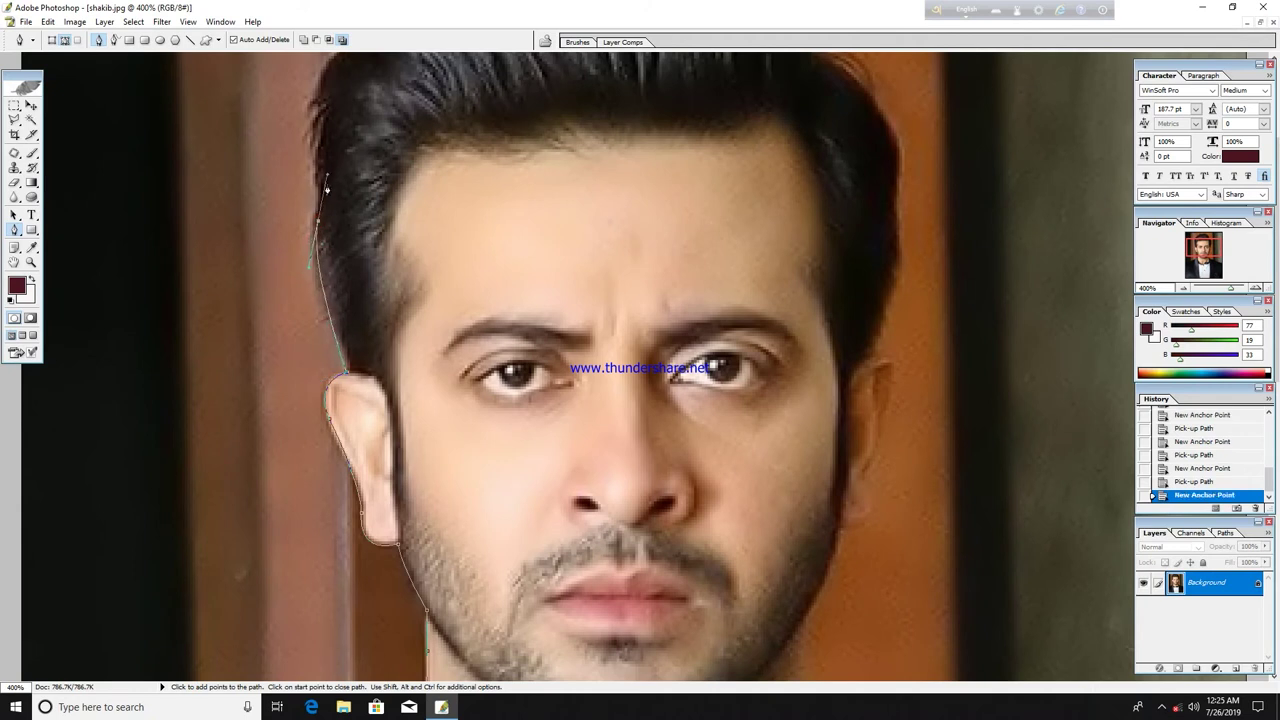
{"action": "left_click", "coordinate": [318, 219]}
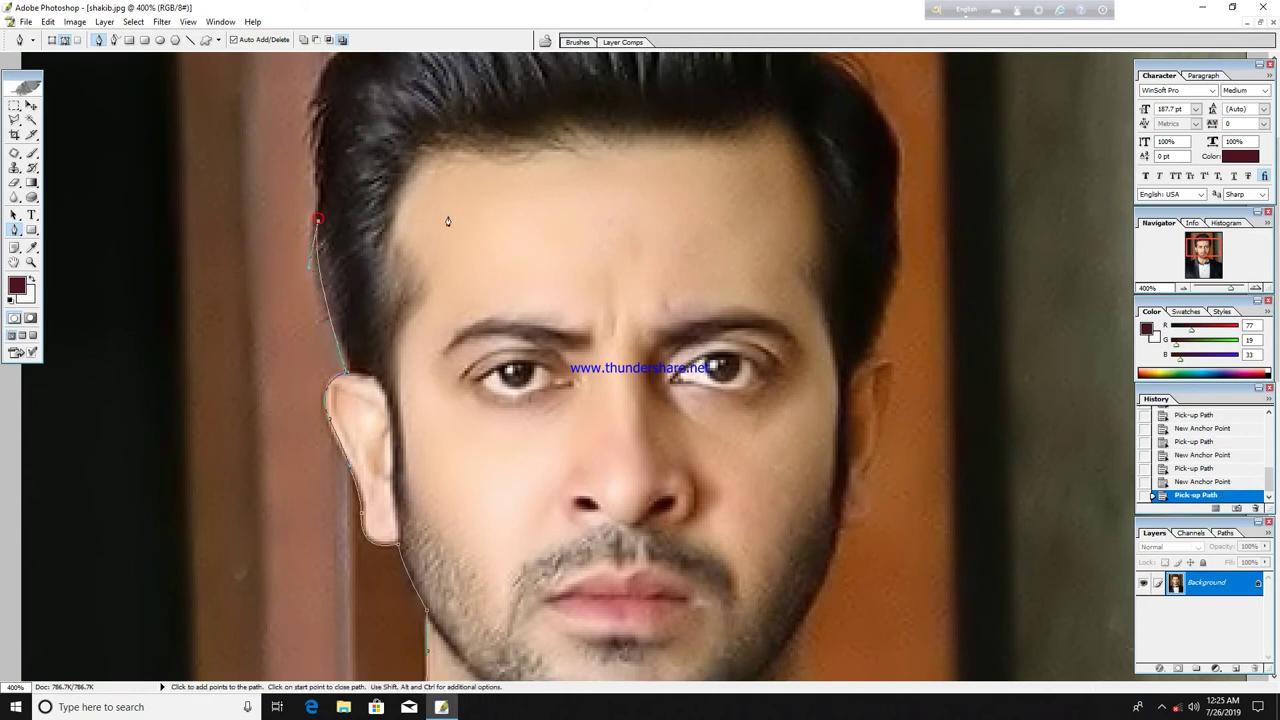
{"action": "left_click_drag", "start_coordinate": [485, 210], "coordinate": [489, 399]}
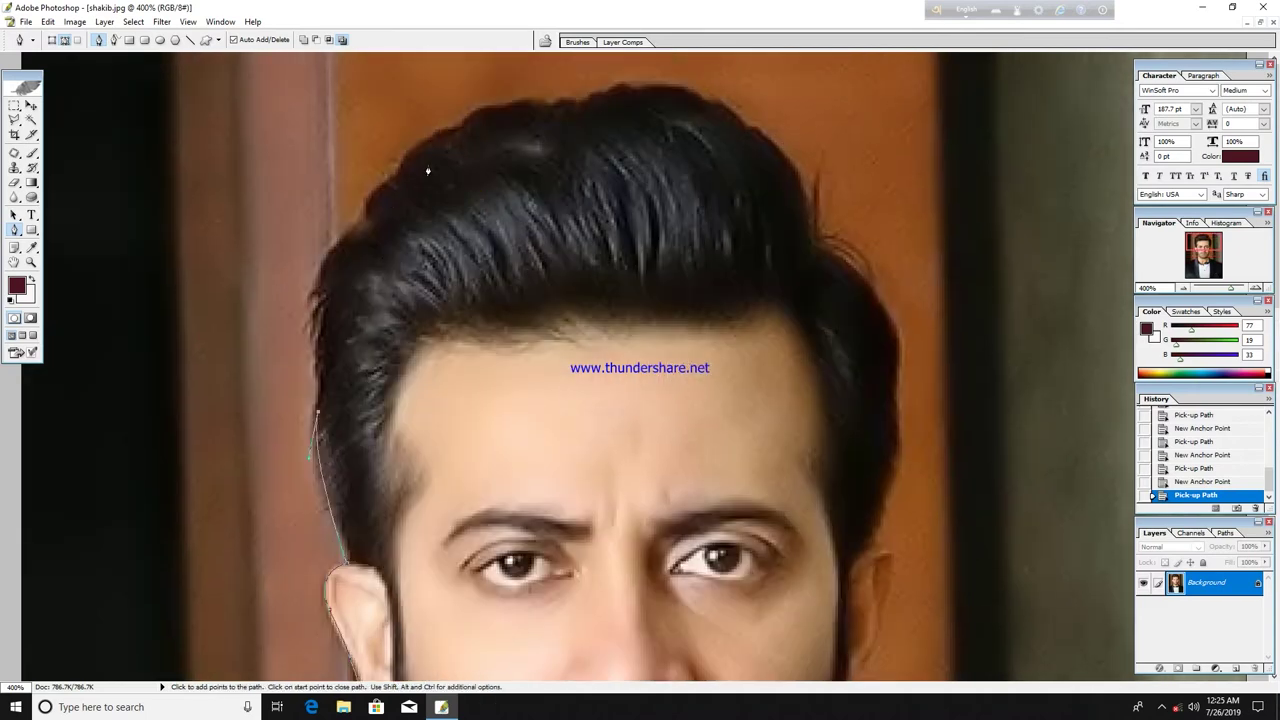
Extend the path over the top of the hair and down its right edge with corner anchors.
{"action": "left_click_drag", "start_coordinate": [428, 168], "coordinate": [566, 76]}
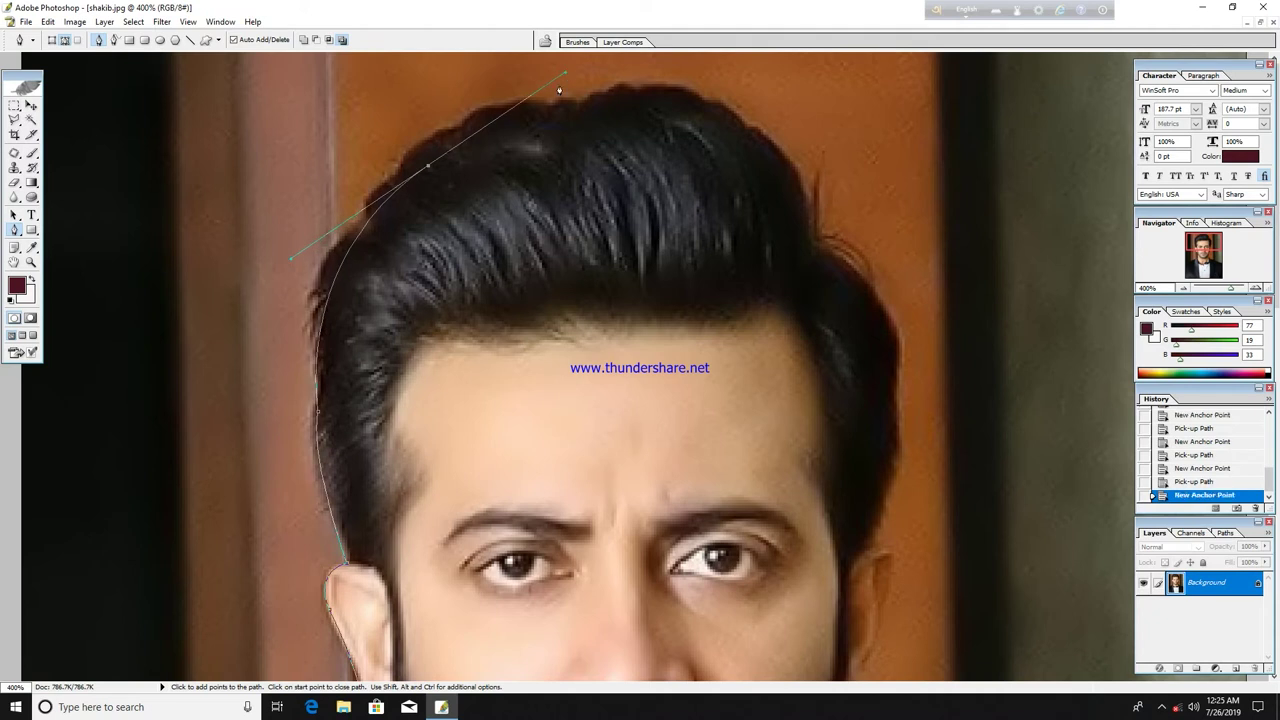
{"action": "left_click", "coordinate": [429, 168]}
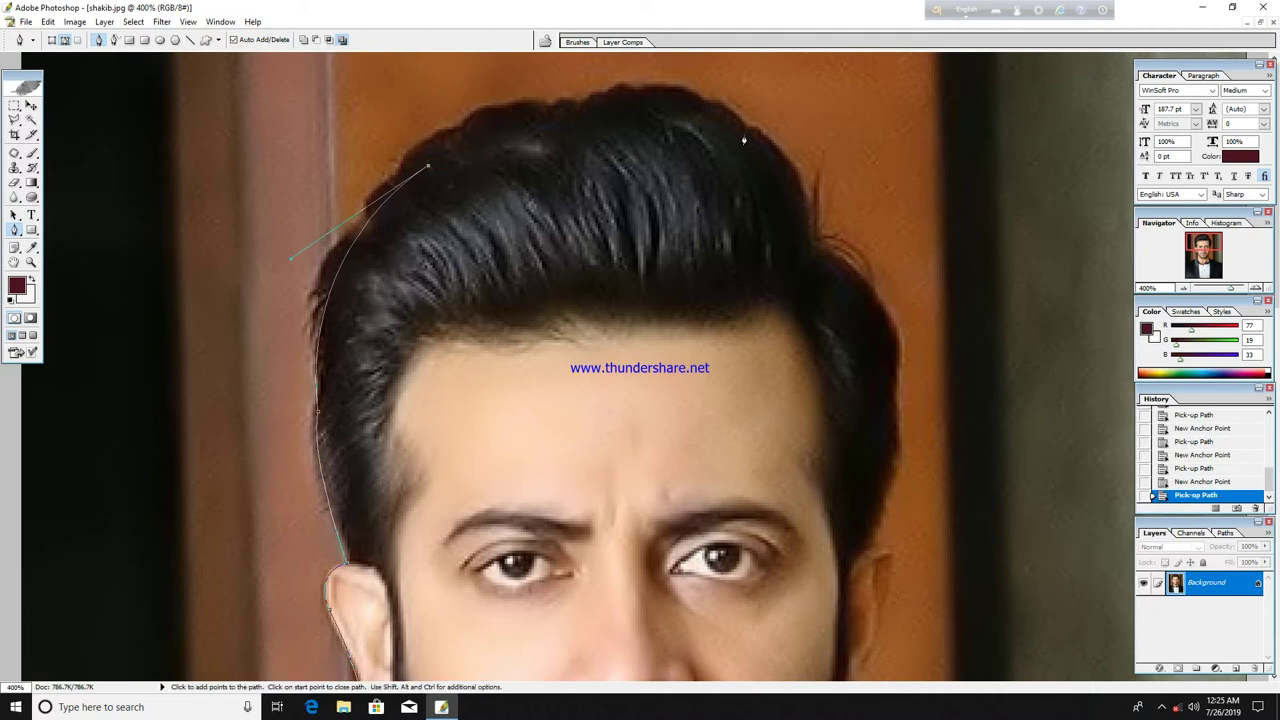
{"action": "left_click_drag", "start_coordinate": [739, 129], "coordinate": [931, 202]}
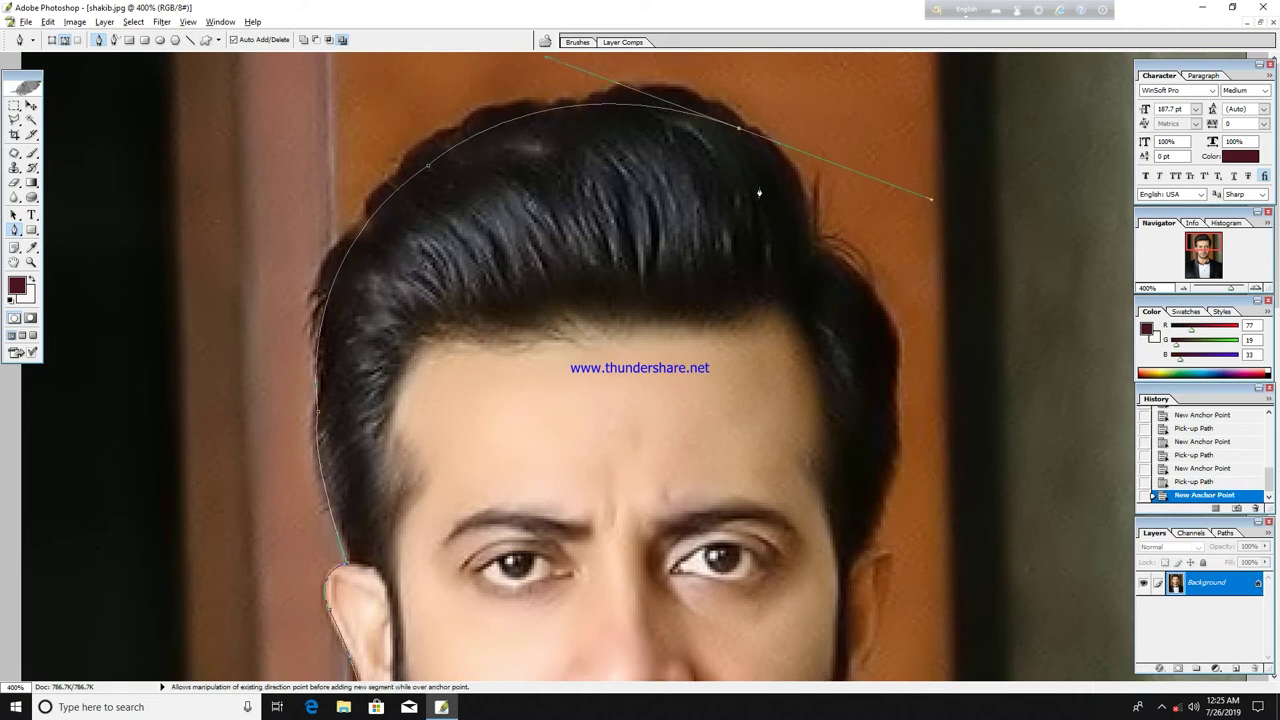
{"action": "left_click", "coordinate": [740, 131], "text": "alt"}
{"action": "left_click_drag", "start_coordinate": [809, 239], "coordinate": [813, 326]}
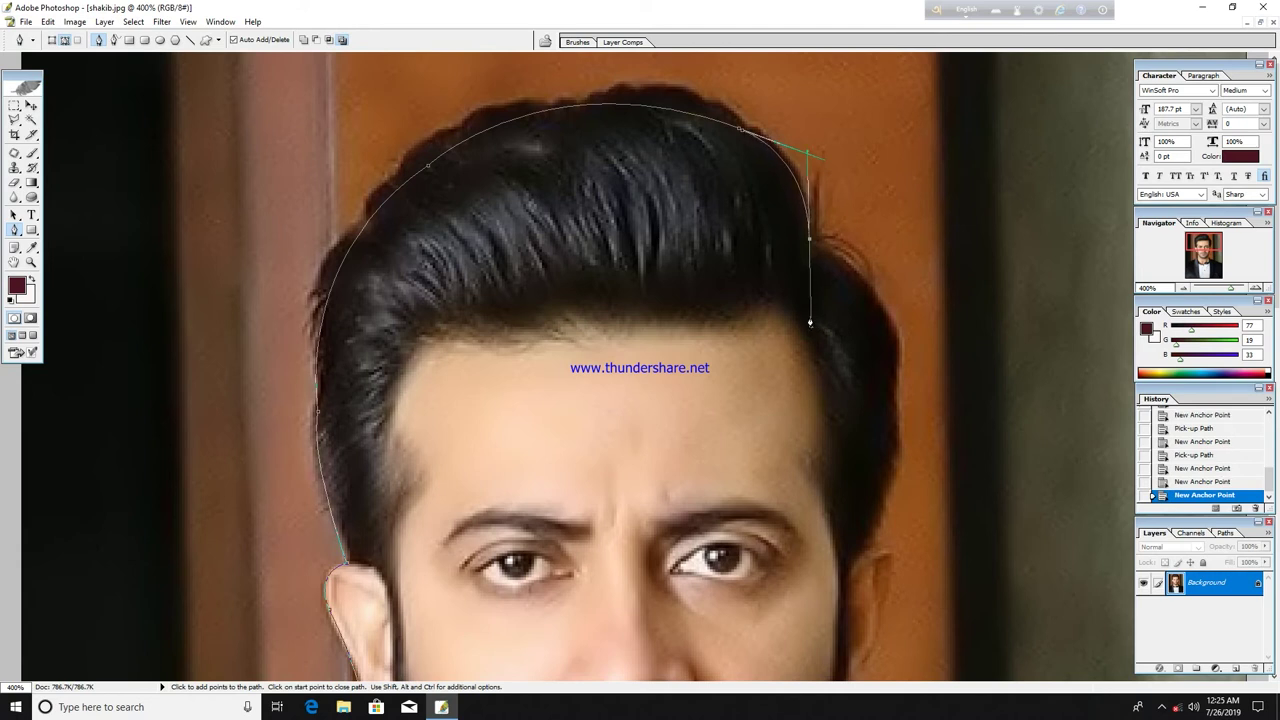
{"action": "left_click", "coordinate": [809, 244], "text": "alt"}
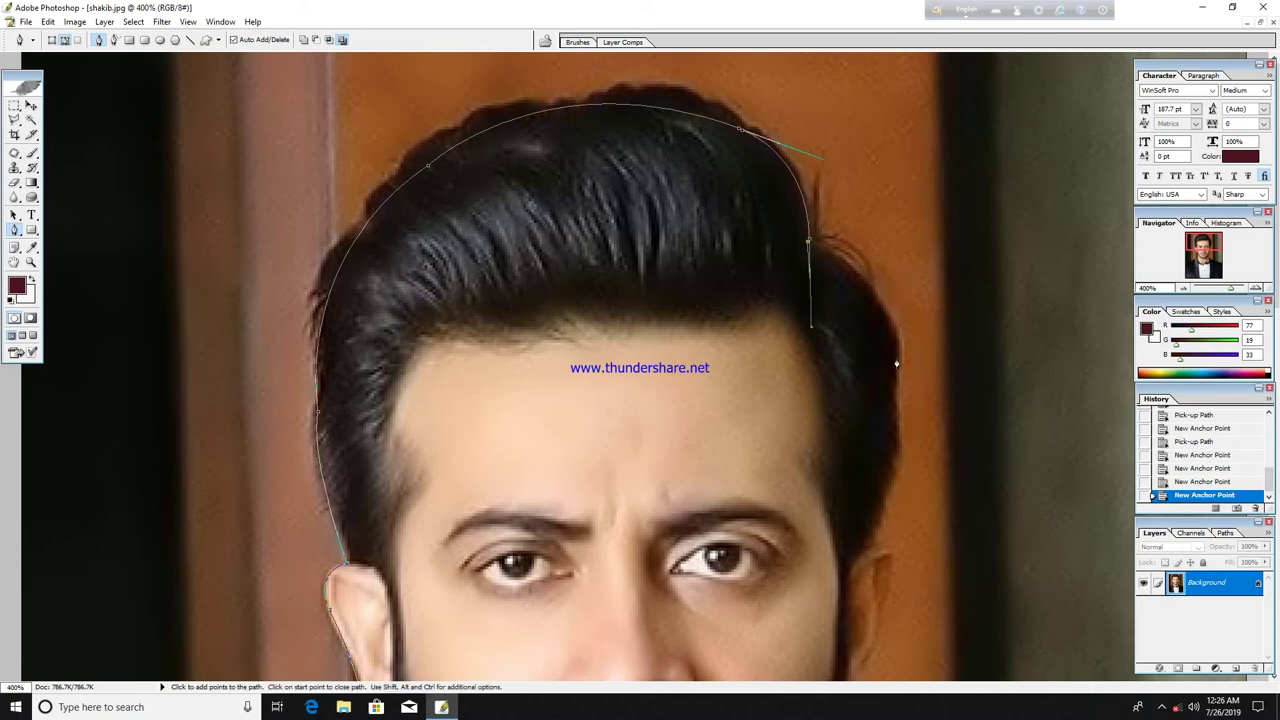
{"action": "left_click_drag", "start_coordinate": [895, 367], "coordinate": [904, 474]}
{"action": "left_click", "coordinate": [895, 366], "text": "alt"}
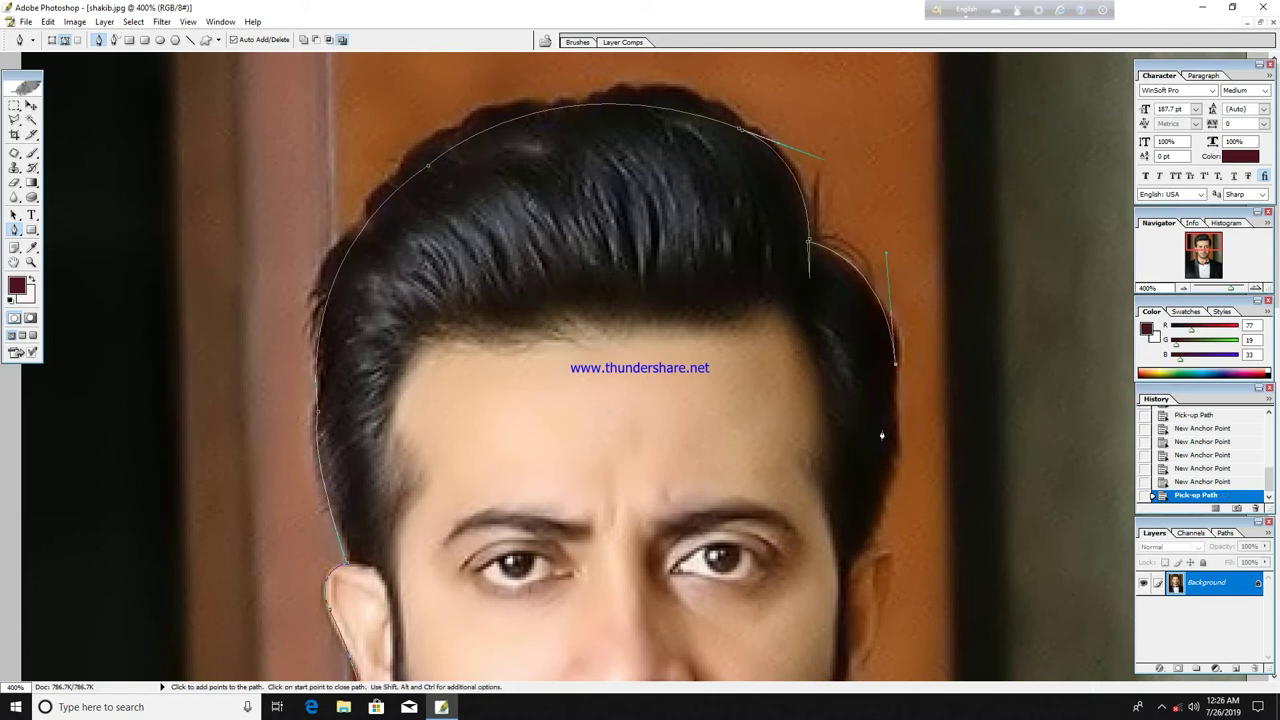
{"action": "left_click_drag", "start_coordinate": [863, 552], "coordinate": [821, 634]}
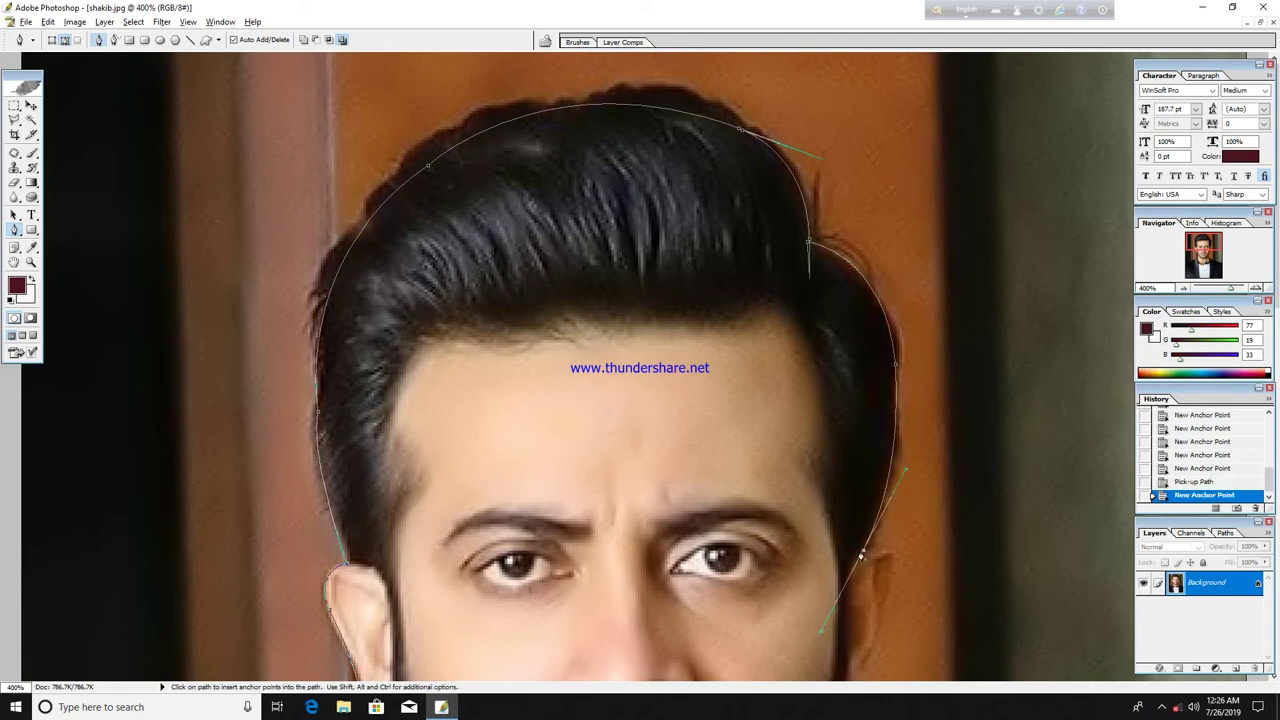
{"action": "left_click", "coordinate": [863, 552]}
Add anchors around the right ear in full-screen view, ending with Backspace deleting the path.
{"action": "scroll", "coordinate": [860, 570], "scroll_direction": "down", "scroll_amount": 5}
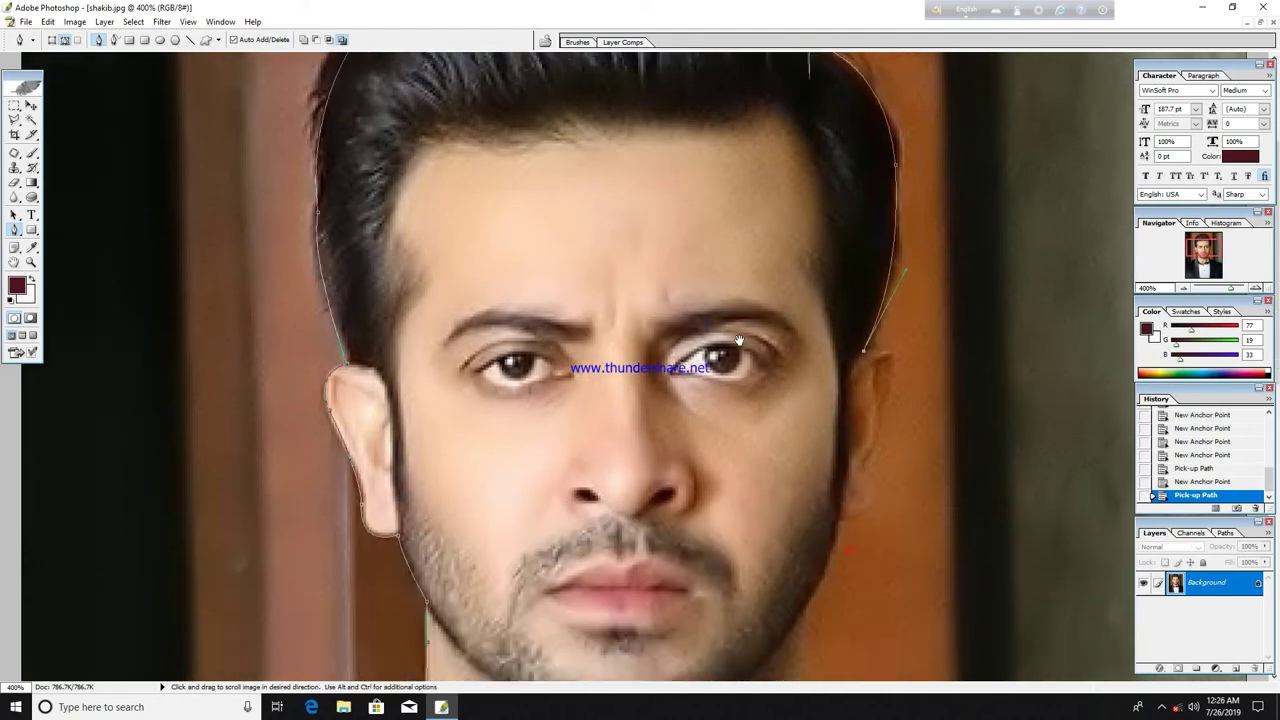
{"action": "key", "text": "f"}
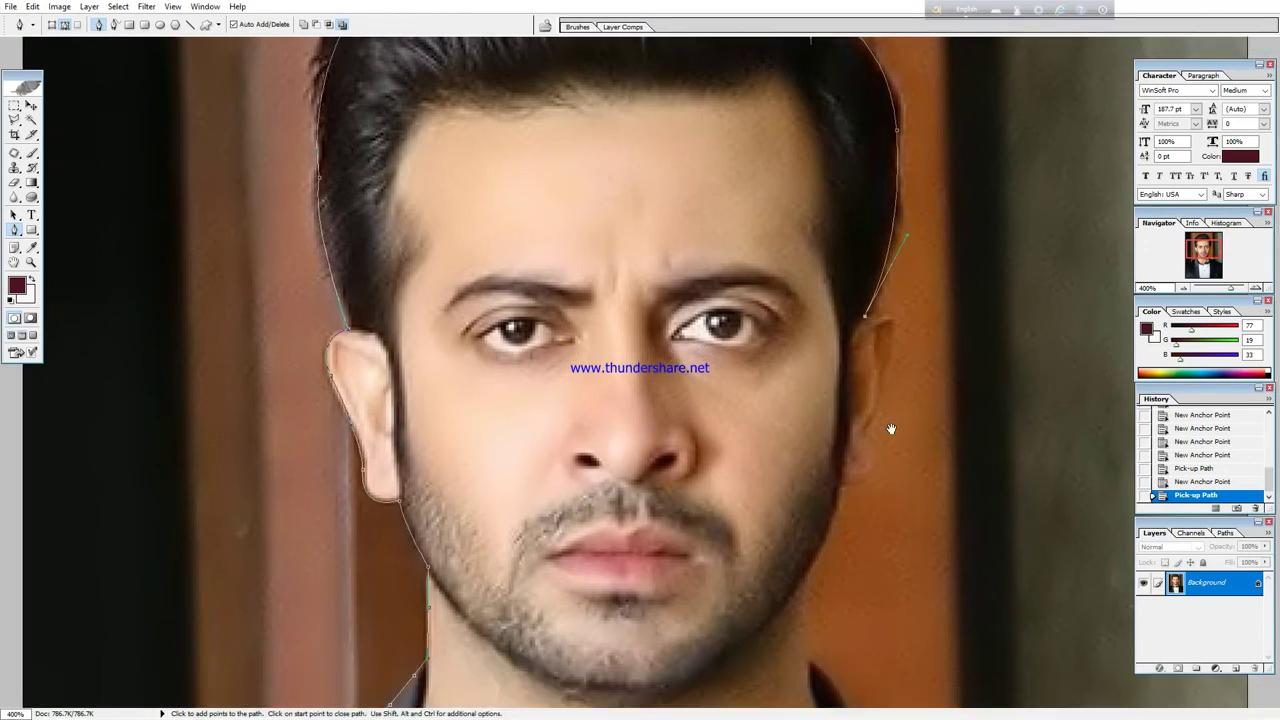
{"action": "mouse_move", "coordinate": [891, 428]}
{"action": "left_mouse_down"}
{"action": "mouse_move", "coordinate": [714, 414]}
{"action": "mouse_move", "coordinate": [674, 314]}
{"action": "mouse_move", "coordinate": [653, 407]}
{"action": "mouse_move", "coordinate": [663, 401]}
{"action": "left_mouse_up"}
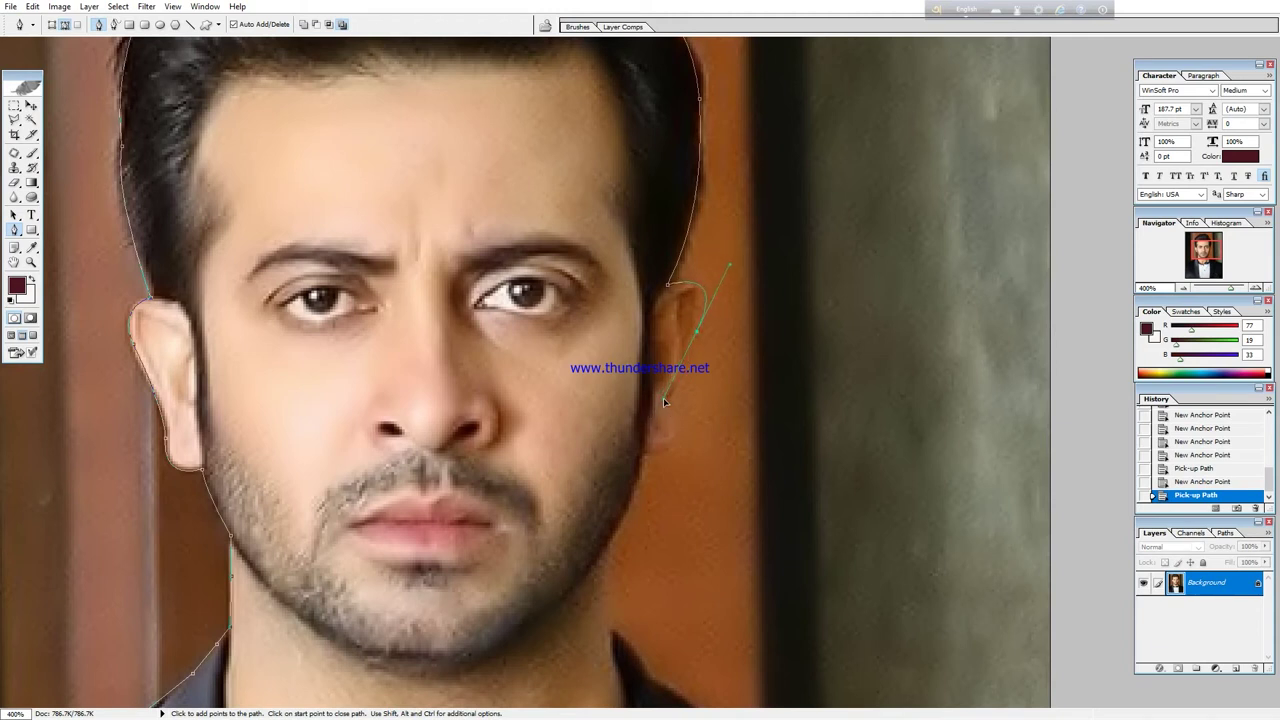
{"action": "left_click_drag", "start_coordinate": [663, 401], "coordinate": [668, 393]}
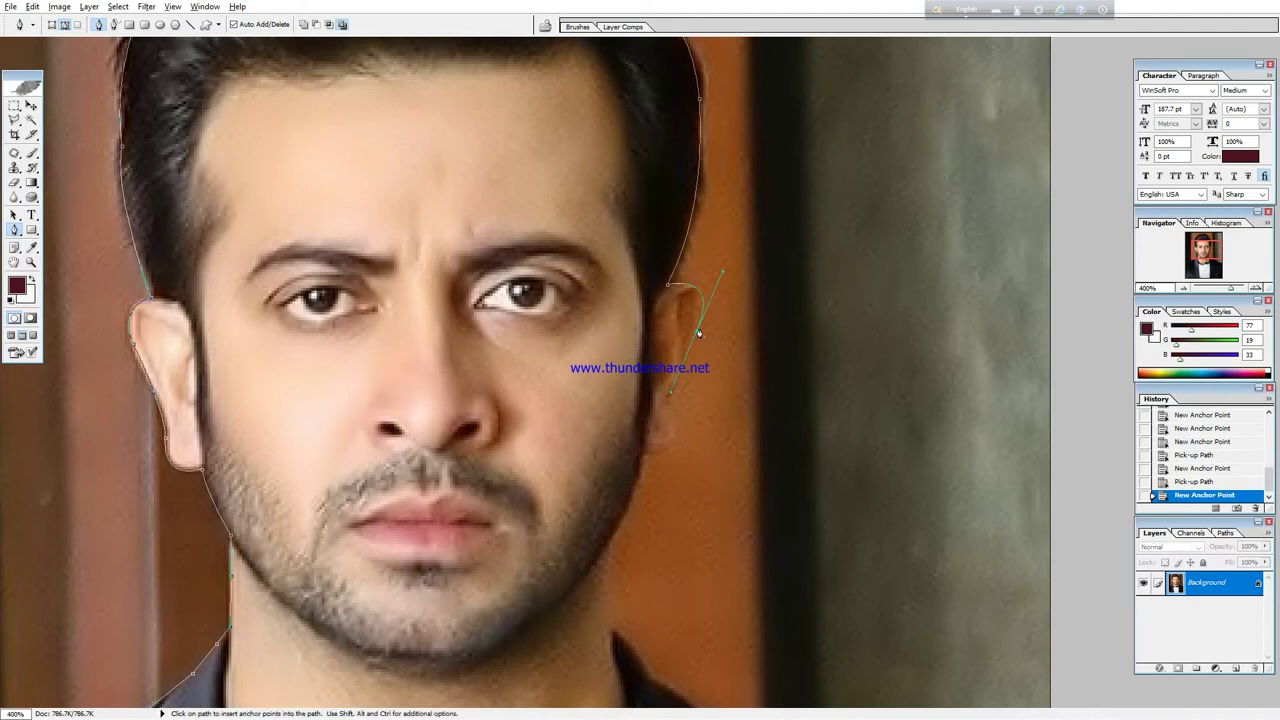
{"action": "left_click", "coordinate": [698, 333]}
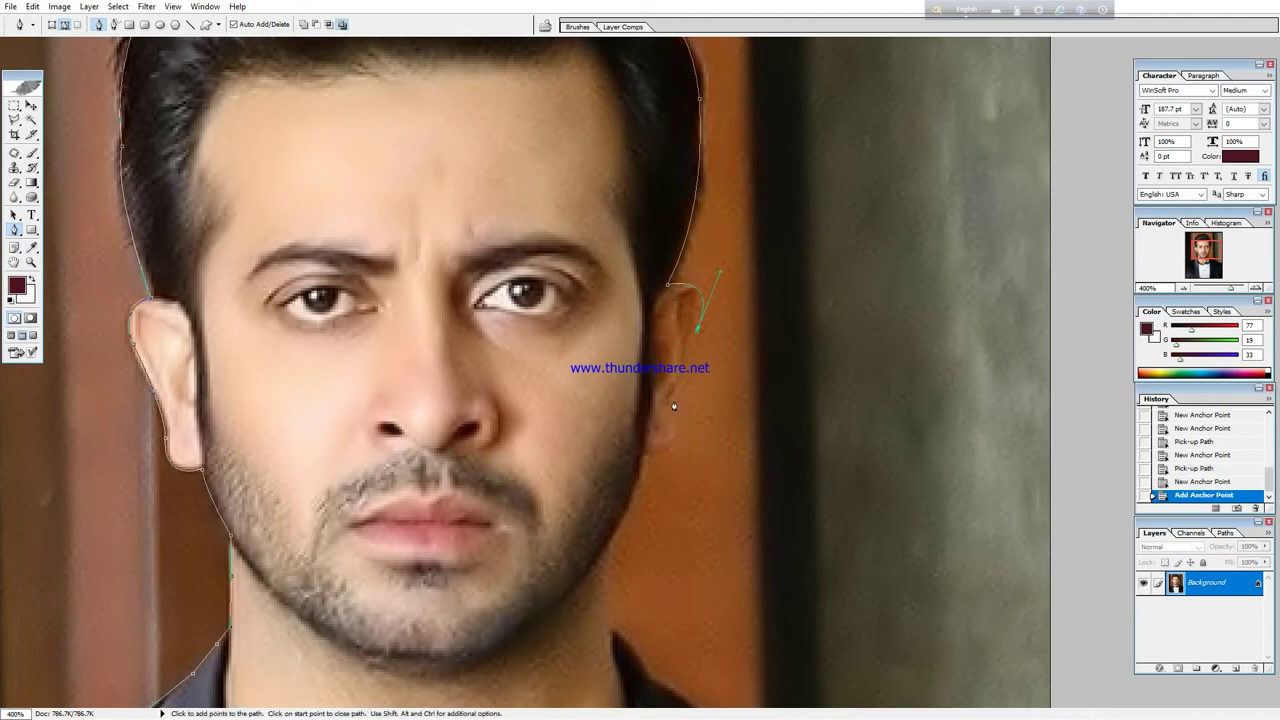
{"action": "left_click_drag", "start_coordinate": [674, 403], "coordinate": [650, 455]}
{"action": "left_click", "coordinate": [650, 453]}
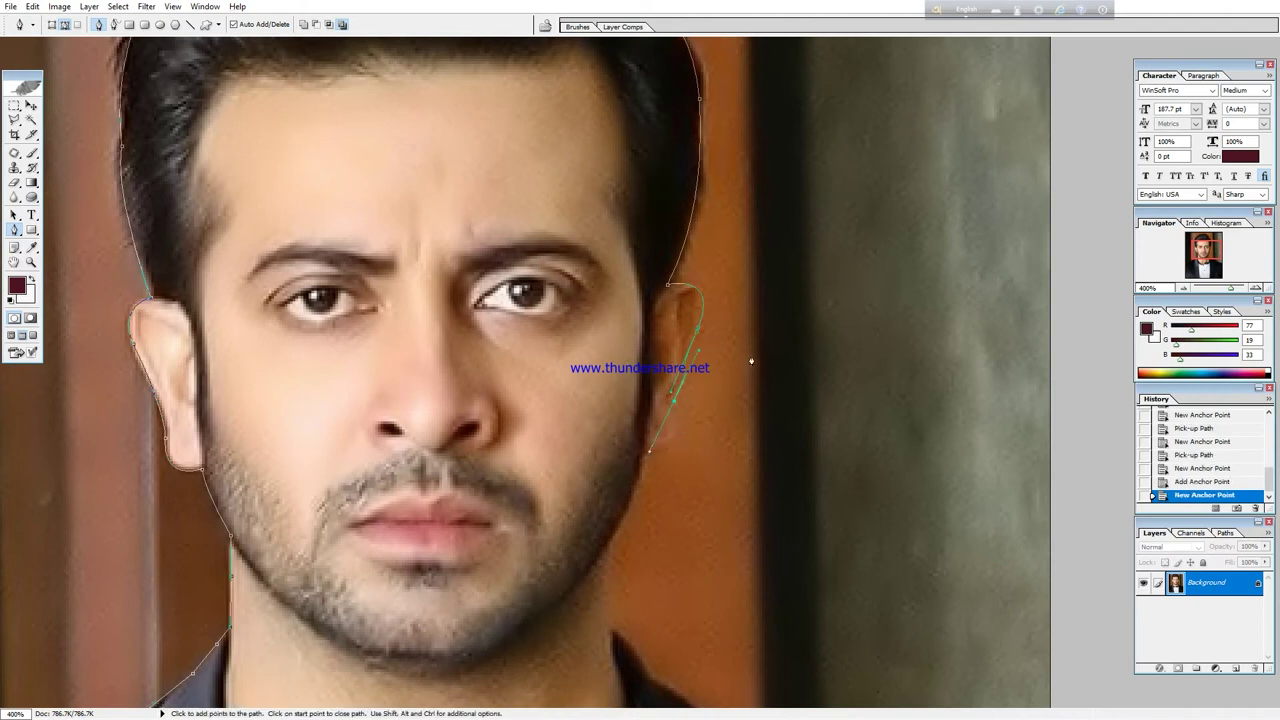
{"action": "key", "text": "BackSpace"}
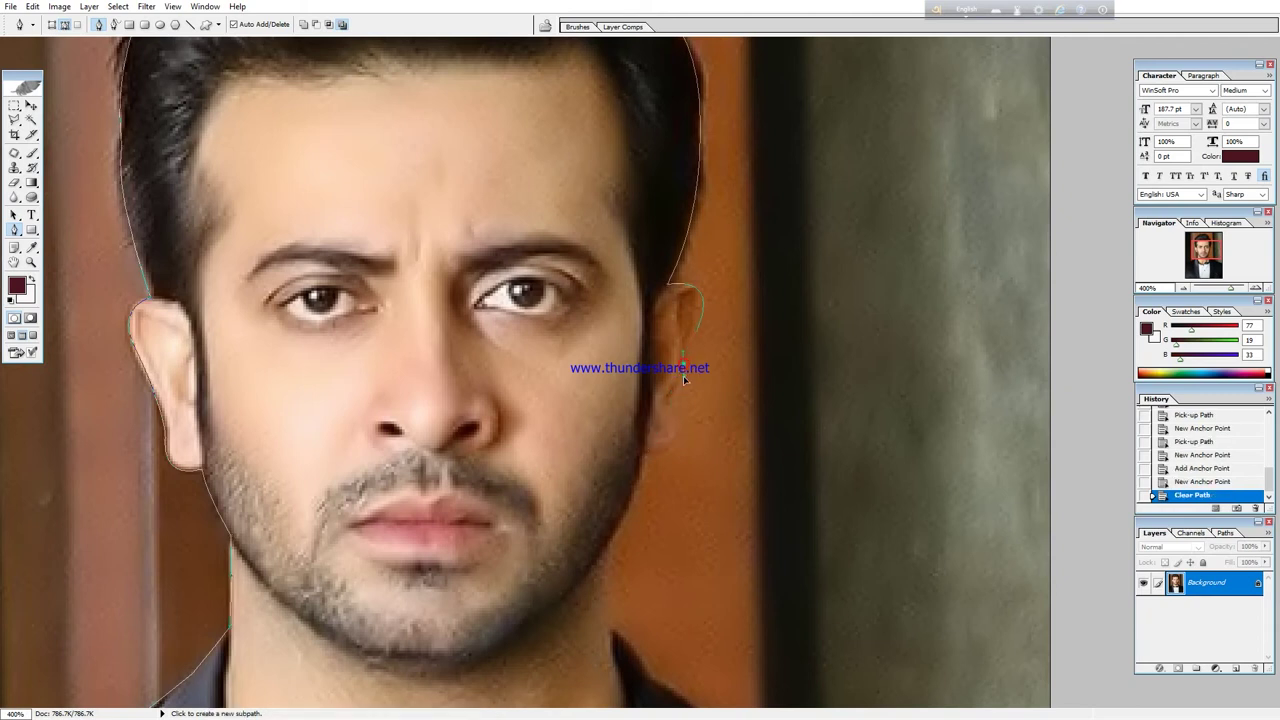
{"action": "left_click_drag", "start_coordinate": [683, 368], "coordinate": [683, 385]}
{"action": "key", "text": "BackSpace"}
{"action": "key", "text": "BackSpace"}
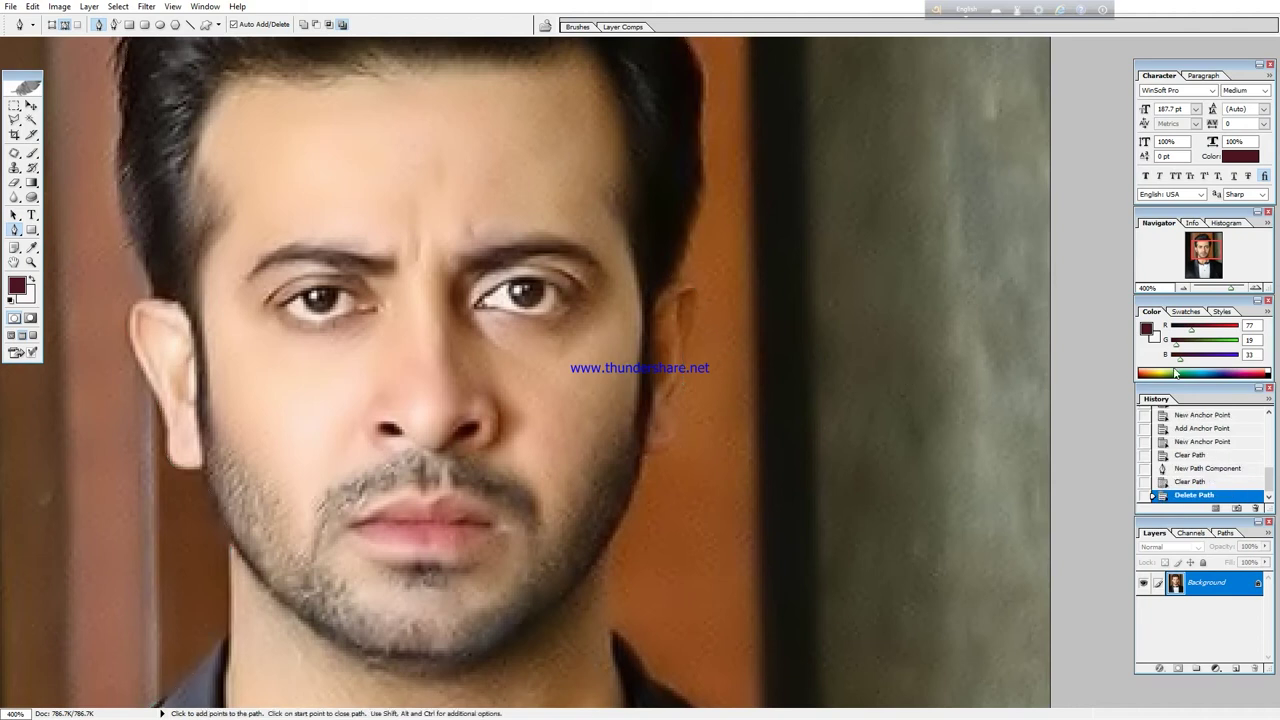
Restore the outline path from History and resume it from the right ear along the jaw.
{"action": "left_click", "coordinate": [1186, 482]}
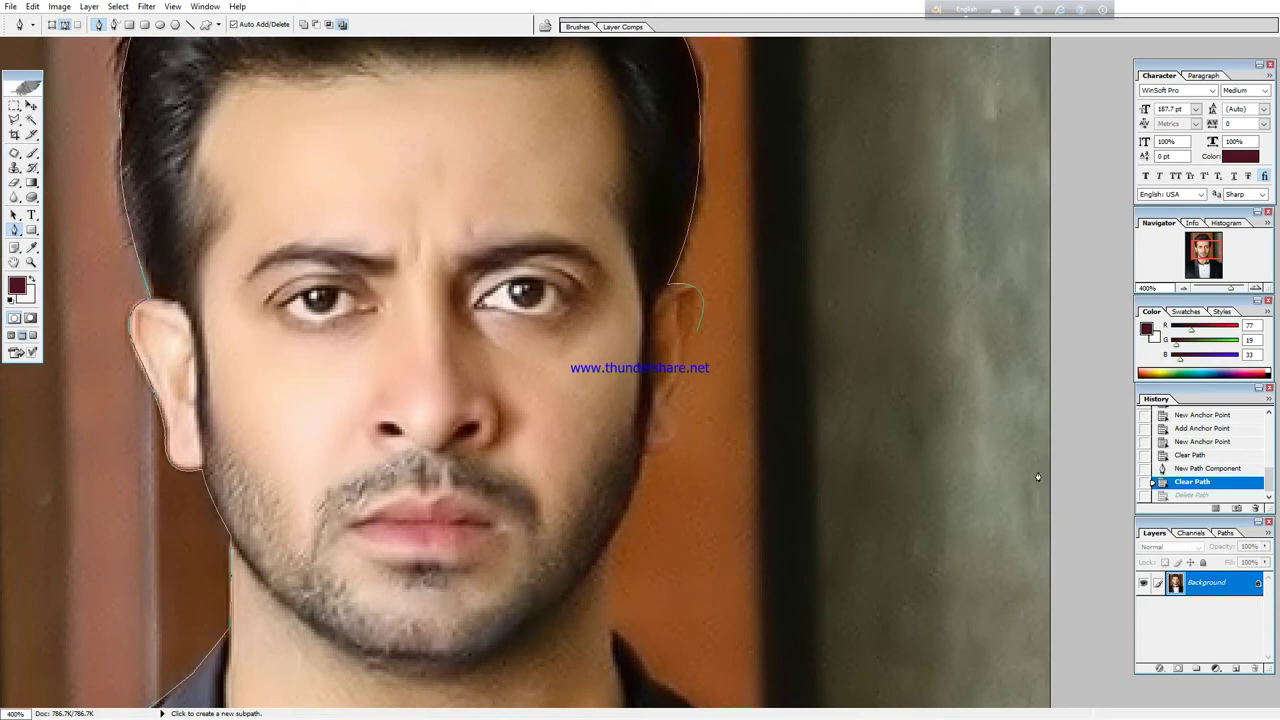
{"action": "left_click", "coordinate": [698, 334]}
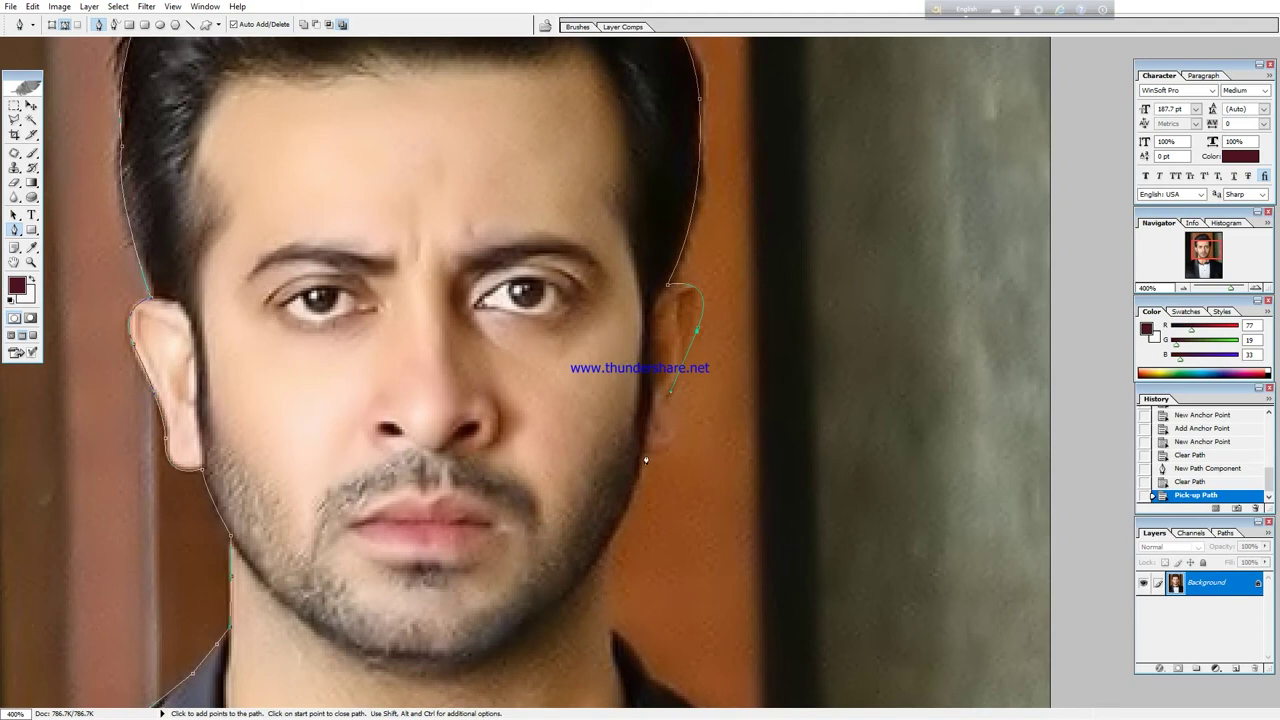
{"action": "mouse_move", "coordinate": [643, 458]}
{"action": "left_mouse_down"}
{"action": "mouse_move", "coordinate": [612, 393]}
{"action": "mouse_move", "coordinate": [595, 430]}
{"action": "left_mouse_up"}
{"action": "left_click_drag", "start_coordinate": [595, 430], "coordinate": [590, 440]}
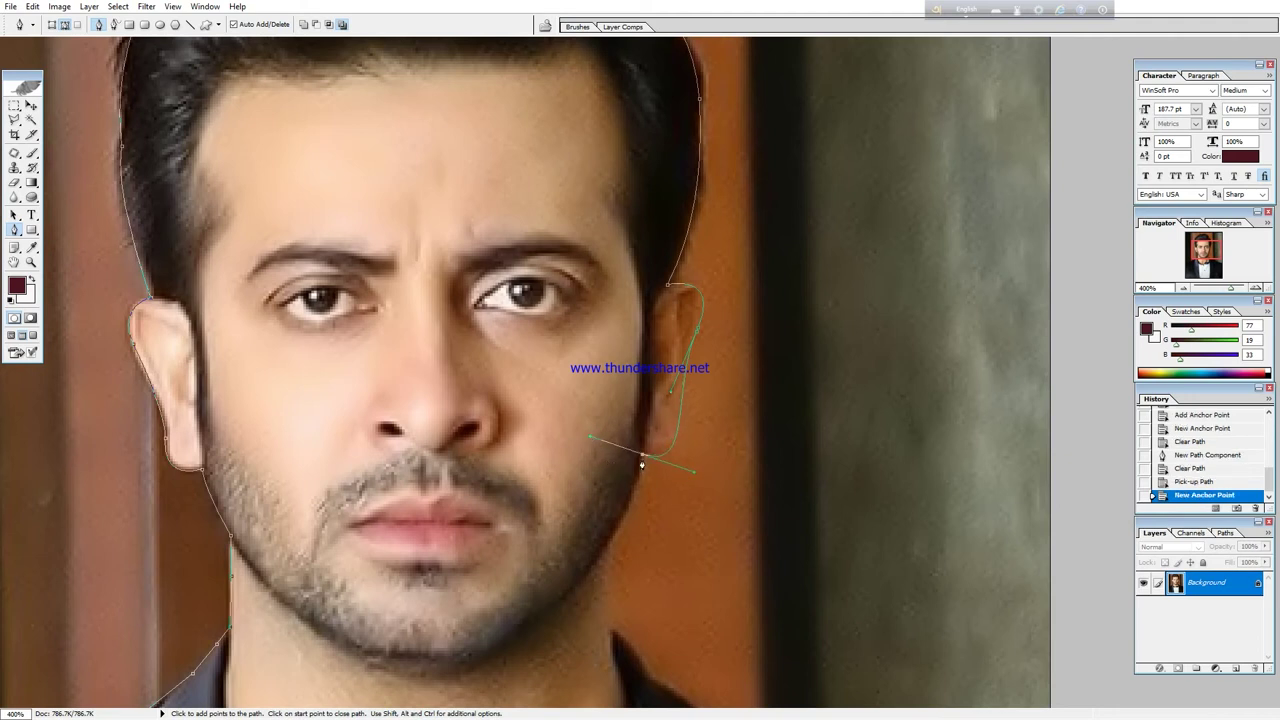
{"action": "left_click", "coordinate": [642, 460]}
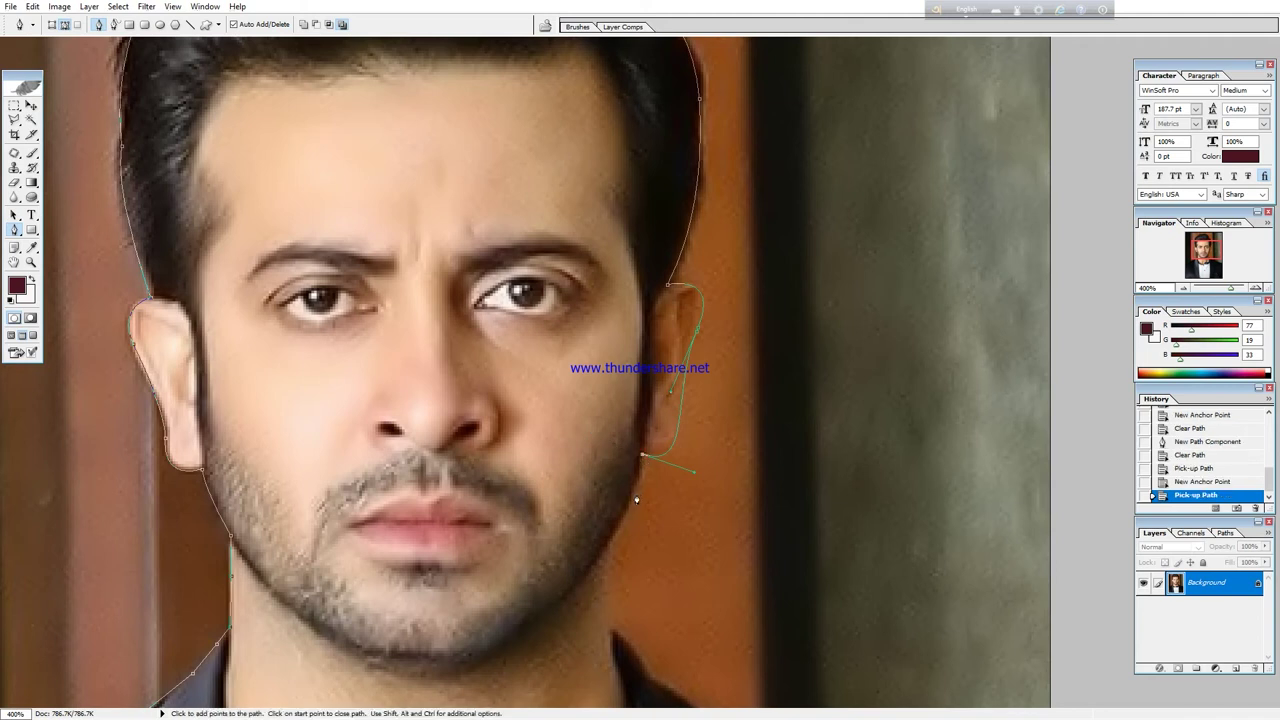
Continue the path along the jawline and down the neck with corner anchors.
{"action": "mouse_move", "coordinate": [624, 546]}
{"action": "left_mouse_down"}
{"action": "mouse_move", "coordinate": [630, 326]}
{"action": "mouse_move", "coordinate": [601, 377]}
{"action": "left_mouse_up"}
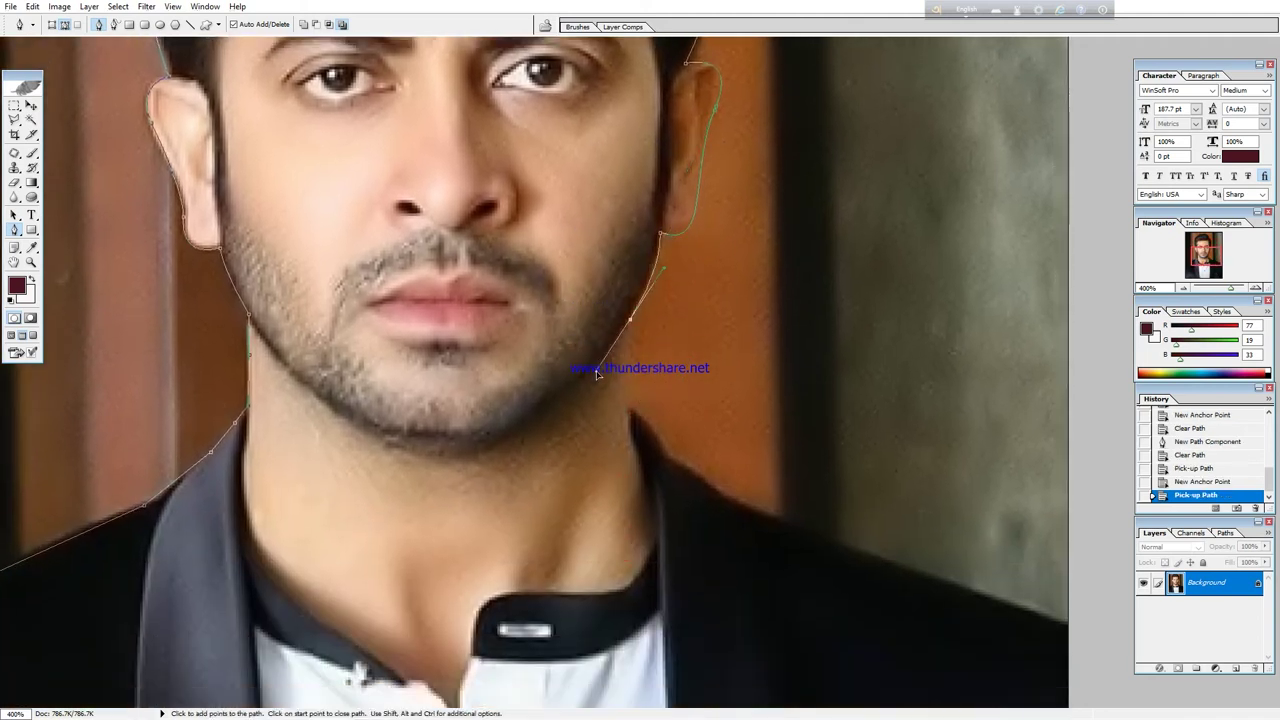
{"action": "left_click_drag", "start_coordinate": [601, 377], "coordinate": [596, 380]}
{"action": "left_click", "coordinate": [596, 382]}
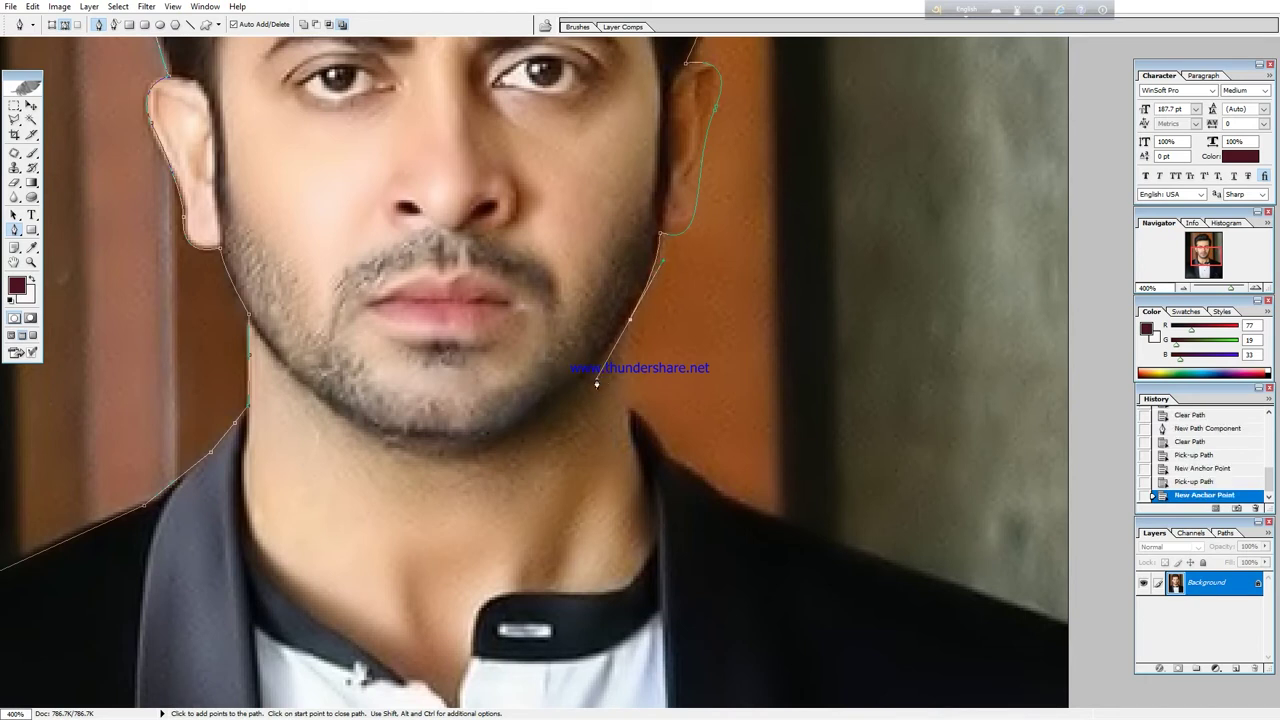
{"action": "left_click", "coordinate": [630, 320], "text": "alt"}
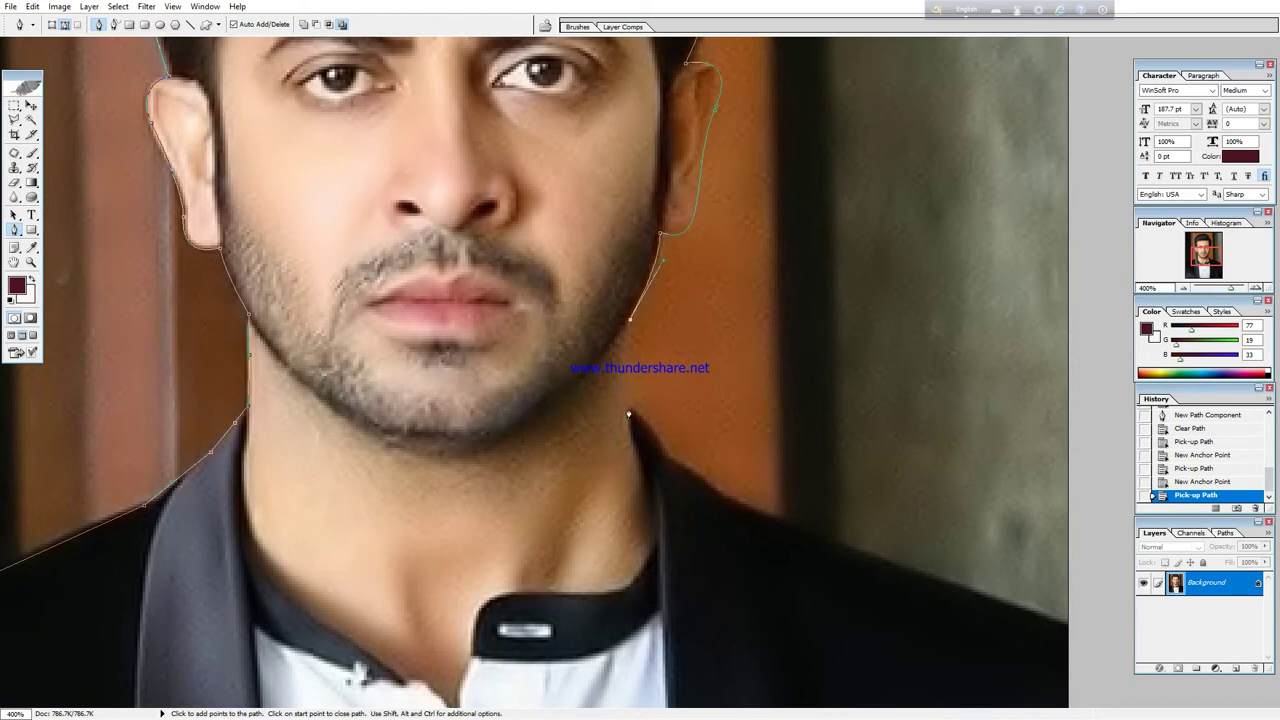
{"action": "left_click_drag", "start_coordinate": [628, 410], "coordinate": [646, 466]}
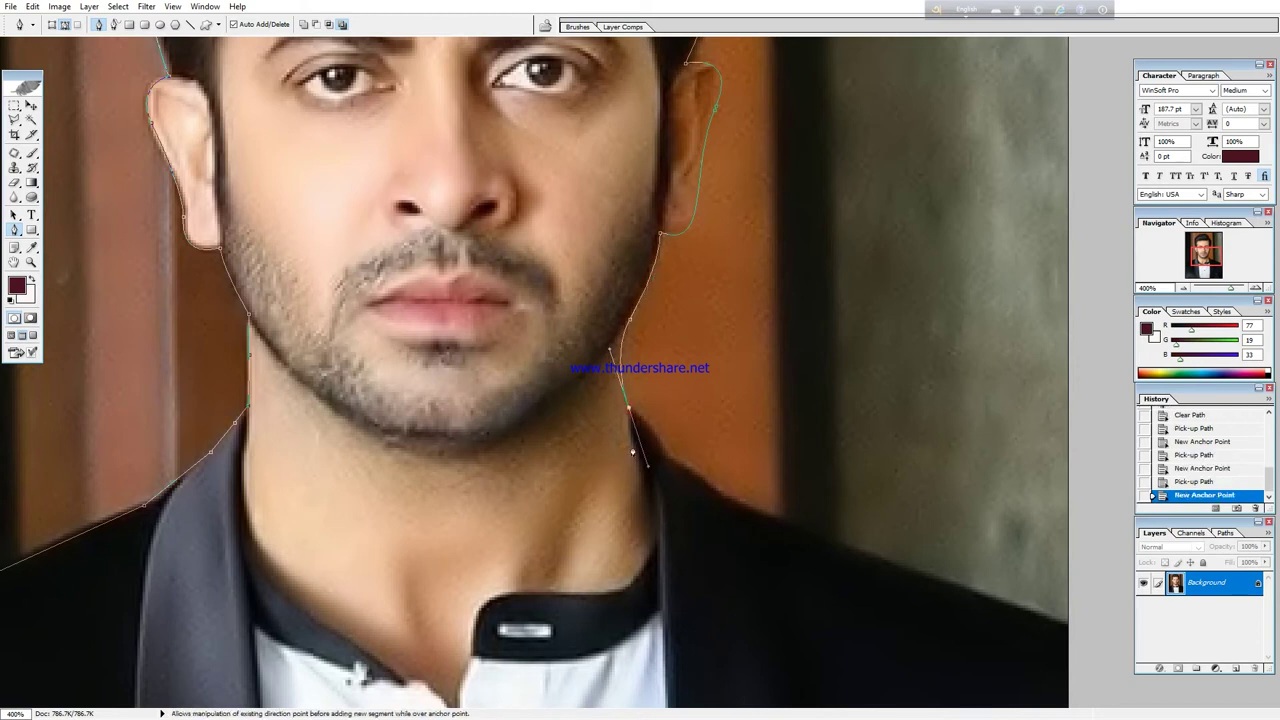
{"action": "left_click", "coordinate": [628, 412], "text": "alt"}
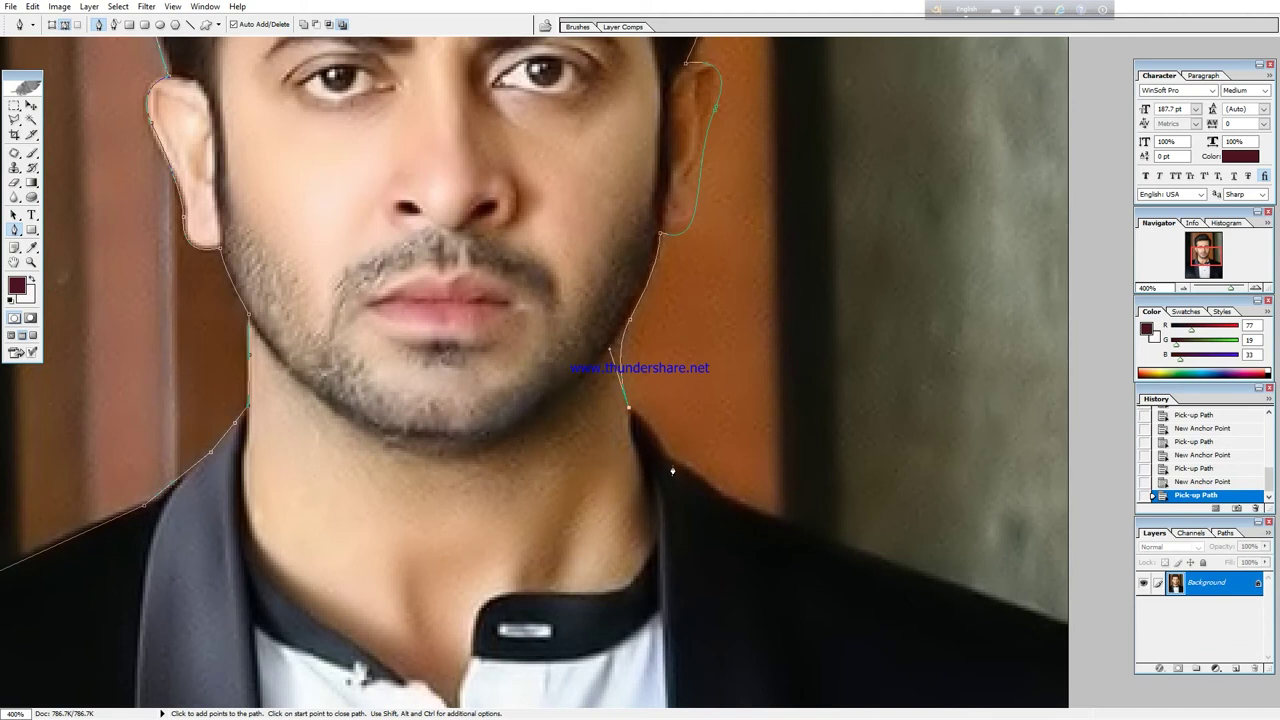
{"action": "left_click_drag", "start_coordinate": [672, 470], "coordinate": [697, 480]}
Extend the path along the coat collar to the right edge, then zoom to 200% showing the whole head.
{"action": "left_click_drag", "start_coordinate": [762, 534], "coordinate": [533, 449]}
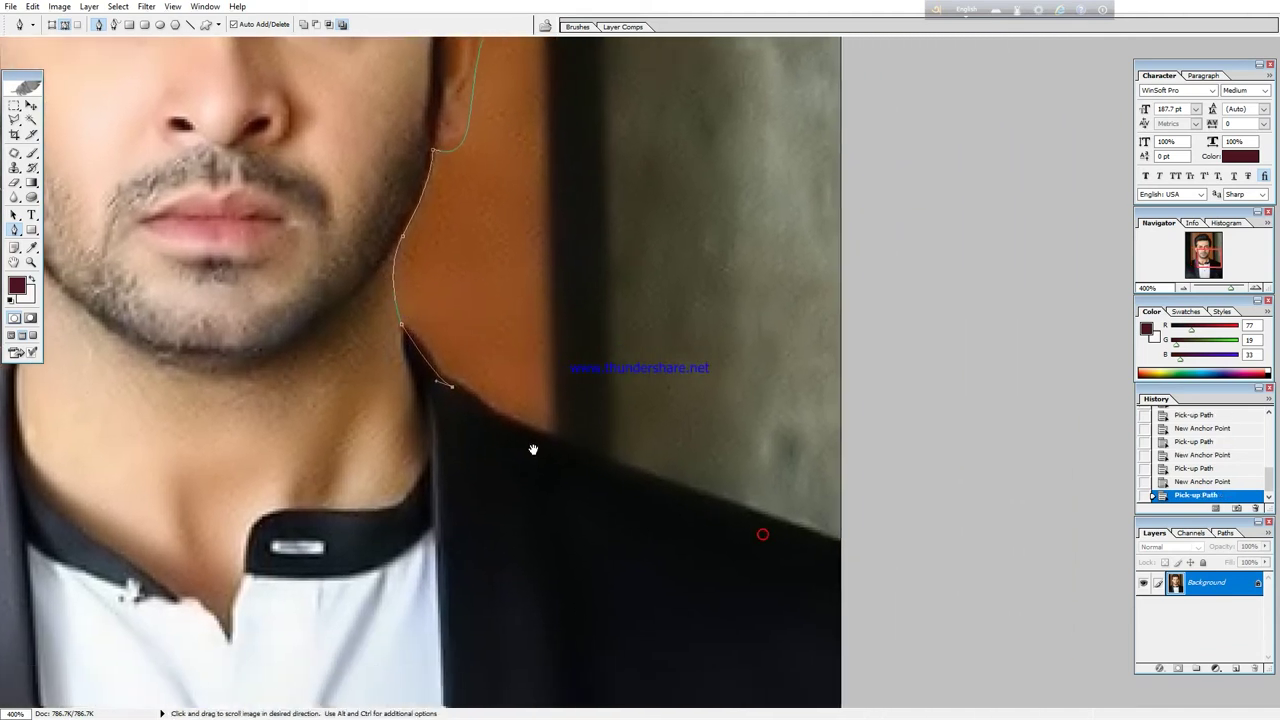
{"action": "left_click_drag", "start_coordinate": [634, 469], "coordinate": [735, 490]}
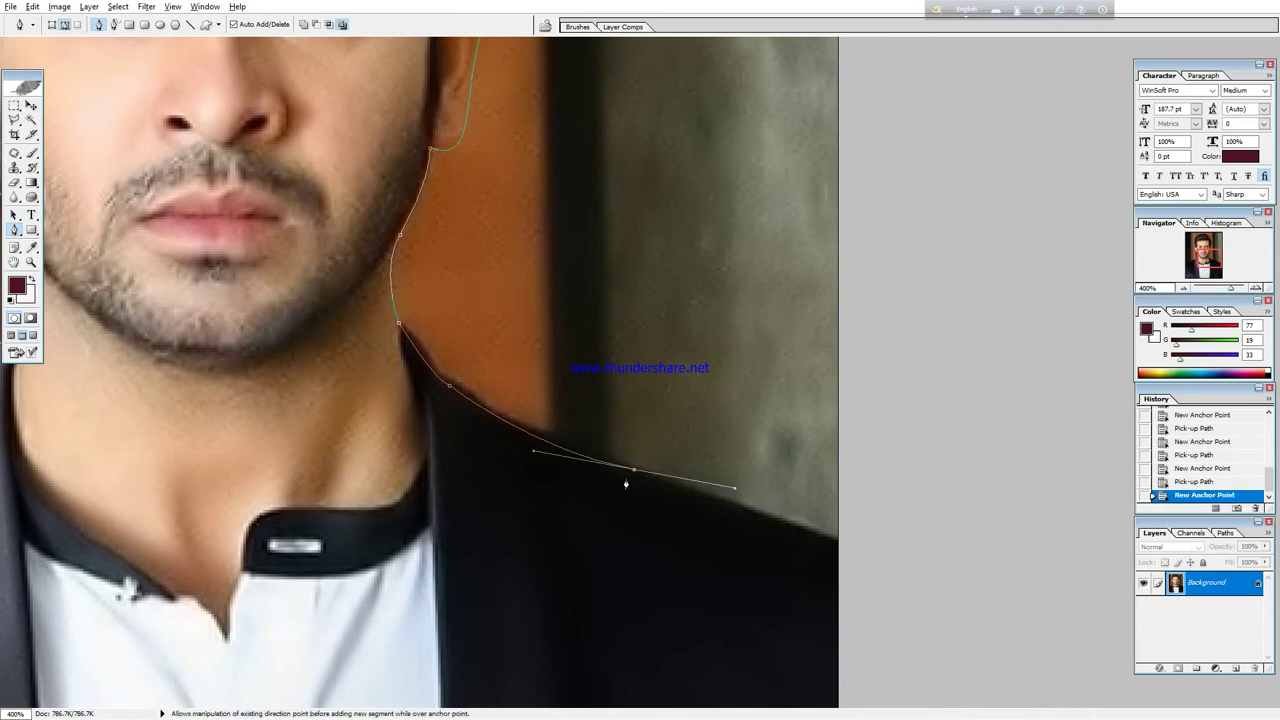
{"action": "left_click", "coordinate": [634, 469], "text": "alt"}
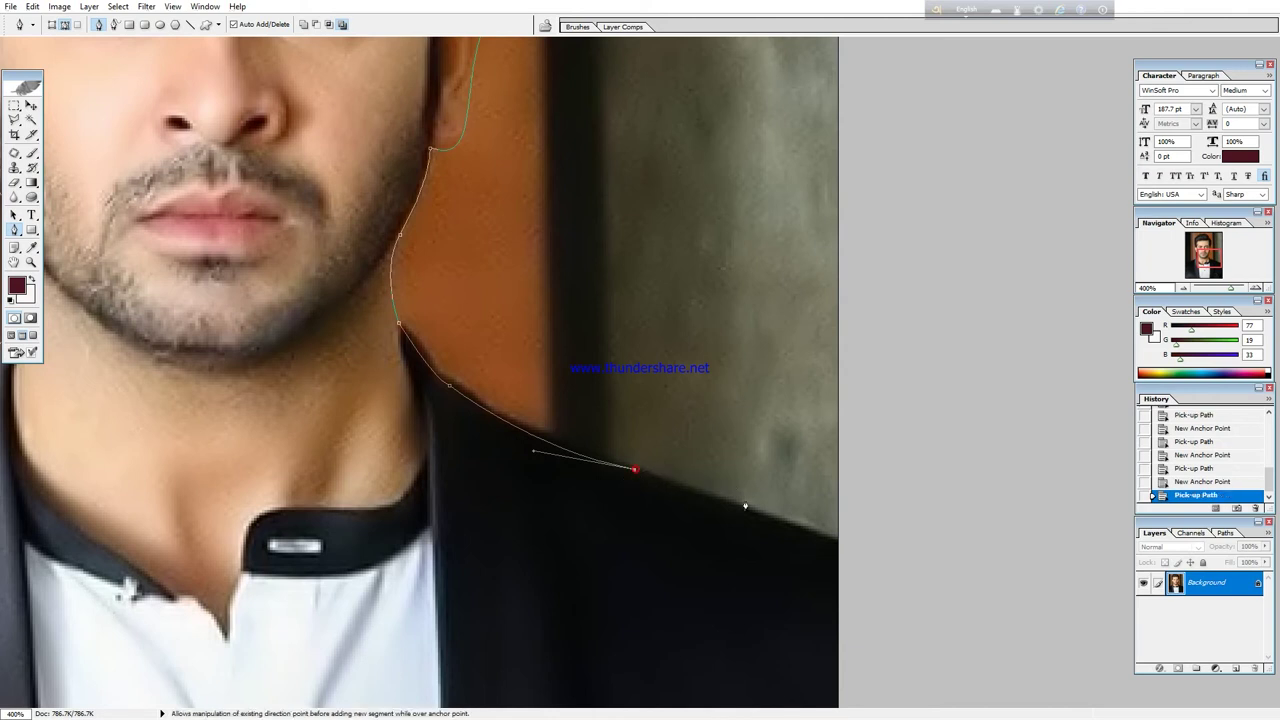
{"action": "left_click", "coordinate": [838, 543]}
{"action": "key", "text": "ctrl+minus"}
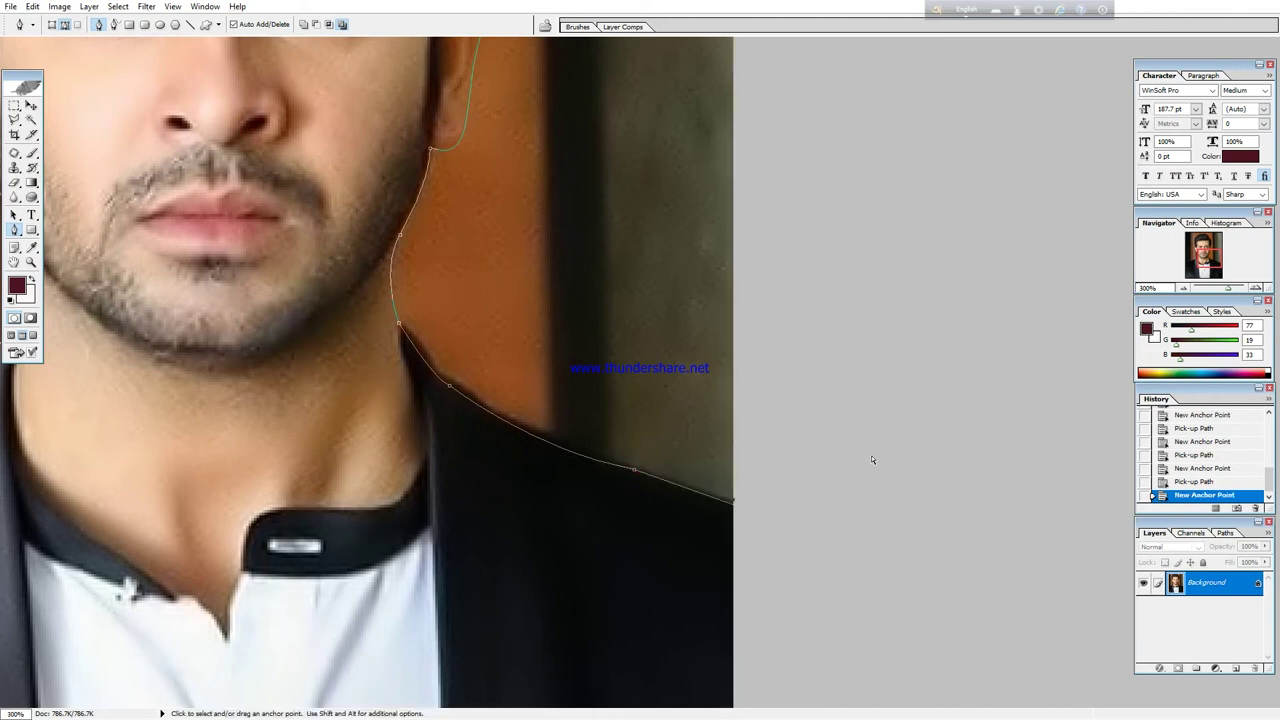
{"action": "key", "text": "ctrl+minus"}
{"action": "mouse_move", "coordinate": [369, 364]}
{"action": "left_mouse_down"}
{"action": "mouse_move", "coordinate": [631, 434]}
{"action": "mouse_move", "coordinate": [609, 404]}
{"action": "left_mouse_up"}
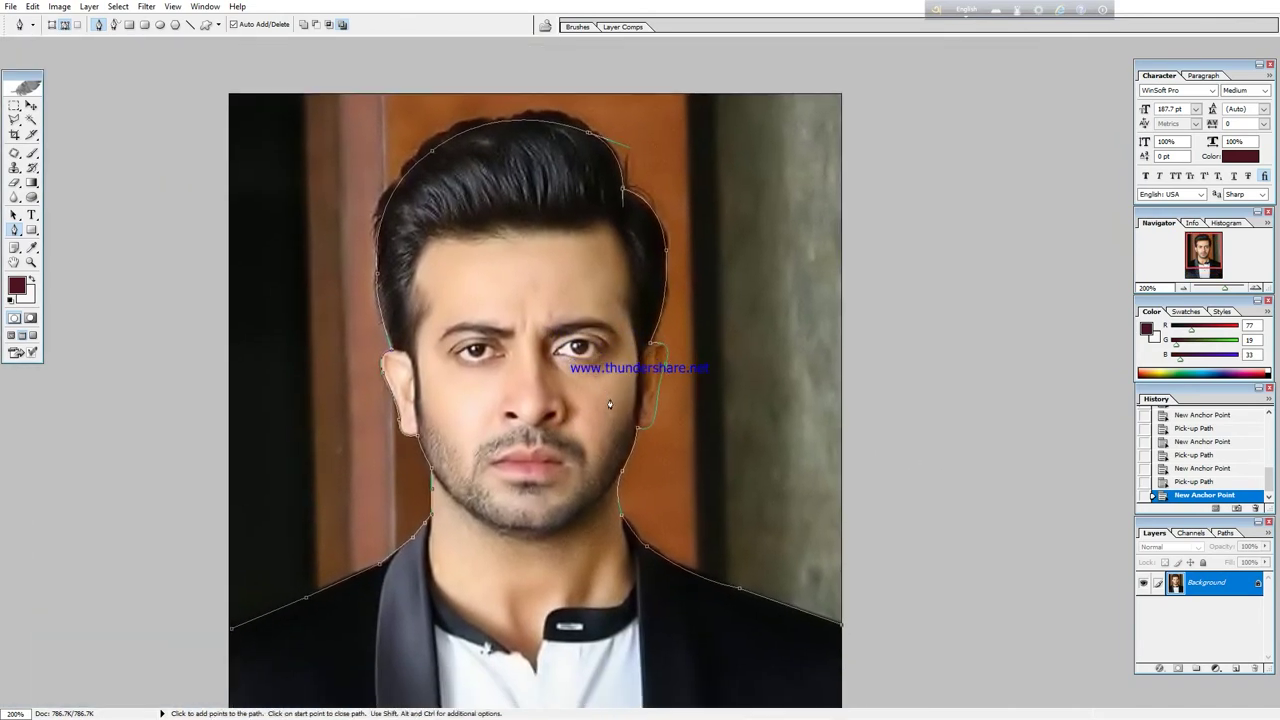
Trace a closed seven-point pen path around the background behind the man and load it as a selection.
{"action": "key", "text": "ctrl+minus"}
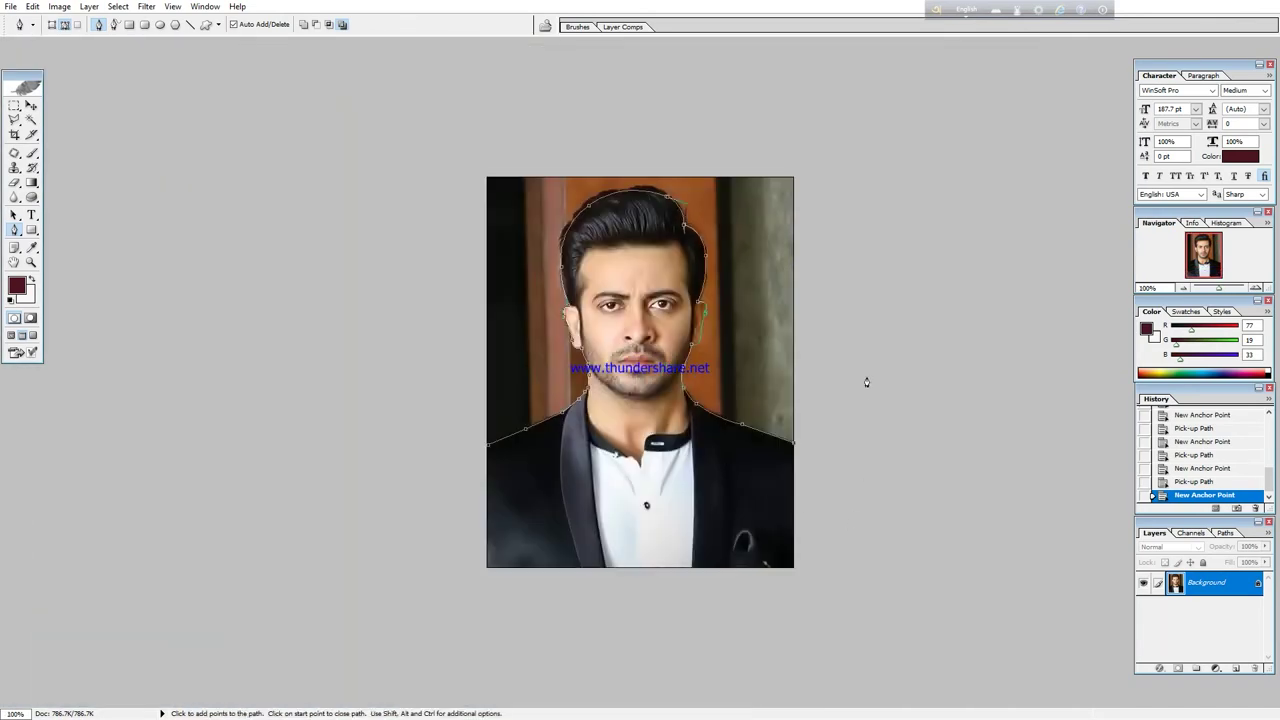
{"action": "left_click", "coordinate": [866, 377]}
{"action": "left_click", "coordinate": [866, 202]}
{"action": "left_click", "coordinate": [790, 105]}
{"action": "left_click", "coordinate": [591, 90]}
{"action": "left_click", "coordinate": [448, 133]}
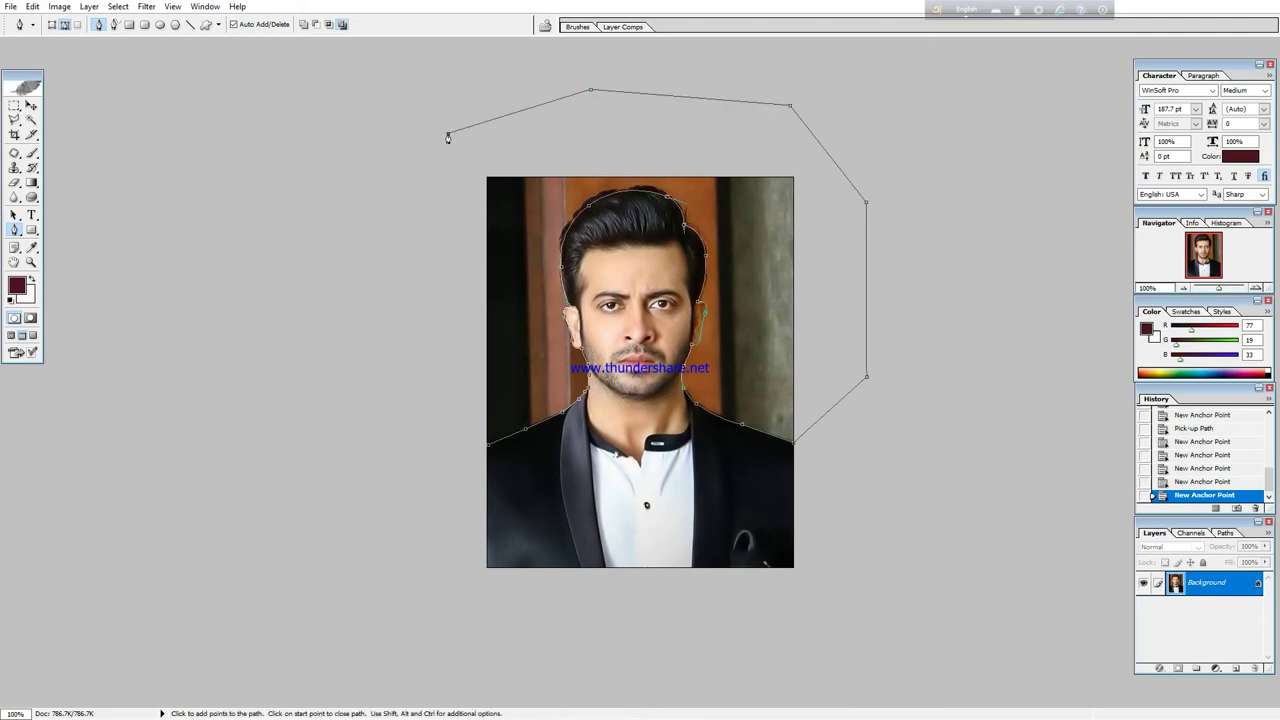
{"action": "left_click", "coordinate": [436, 281]}
{"action": "left_click", "coordinate": [487, 444]}
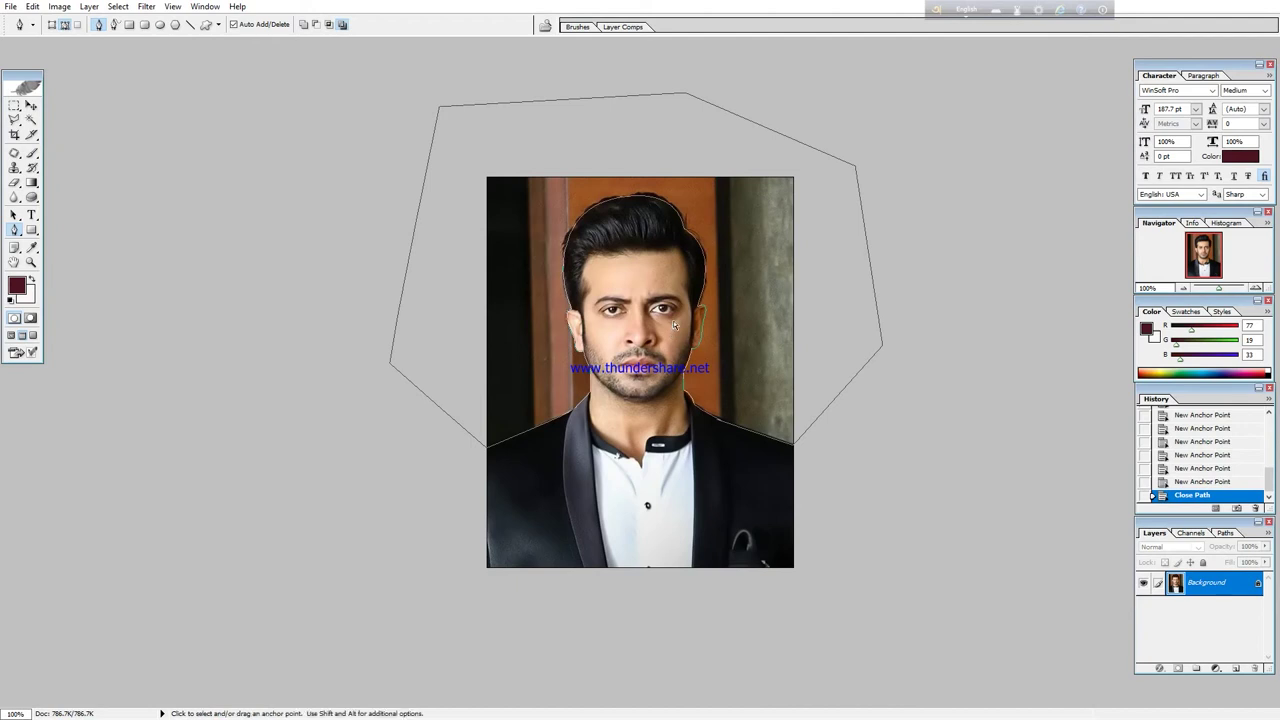
{"action": "key", "text": "ctrl+Return"}
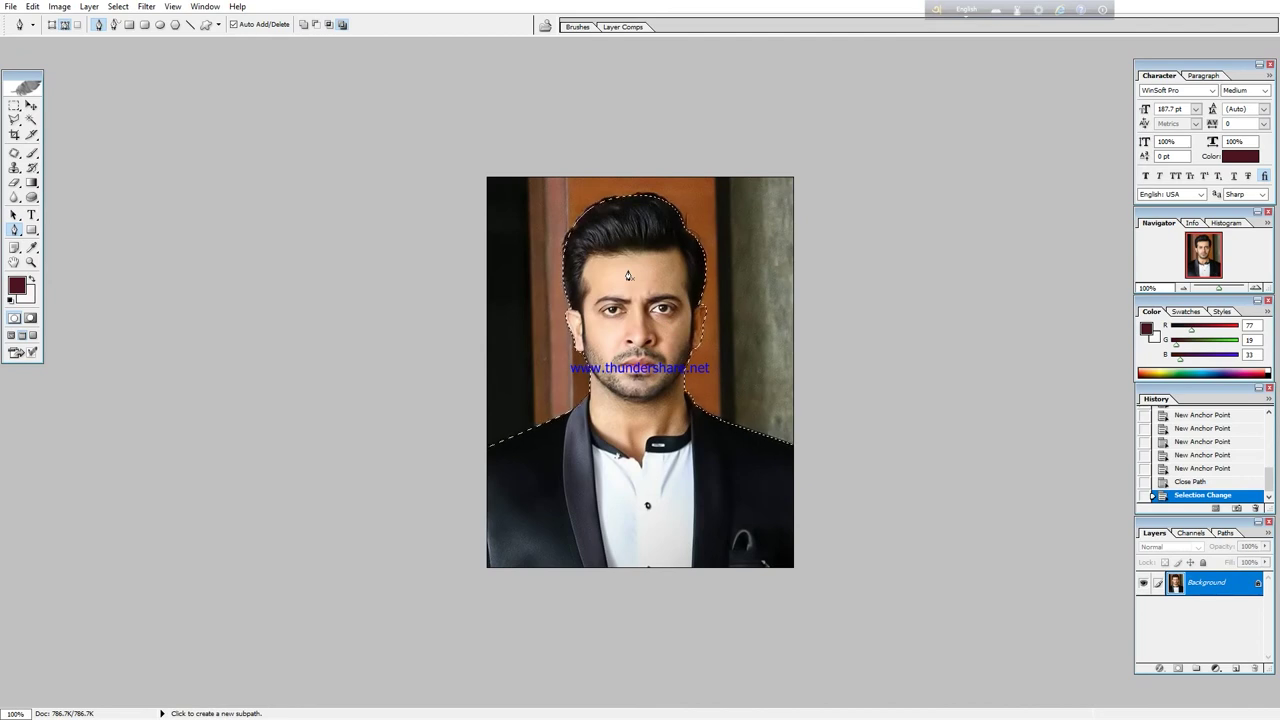
Set the background colour to vivid blue #1E37EF in the Color Picker.
{"action": "left_click", "coordinate": [25, 296]}
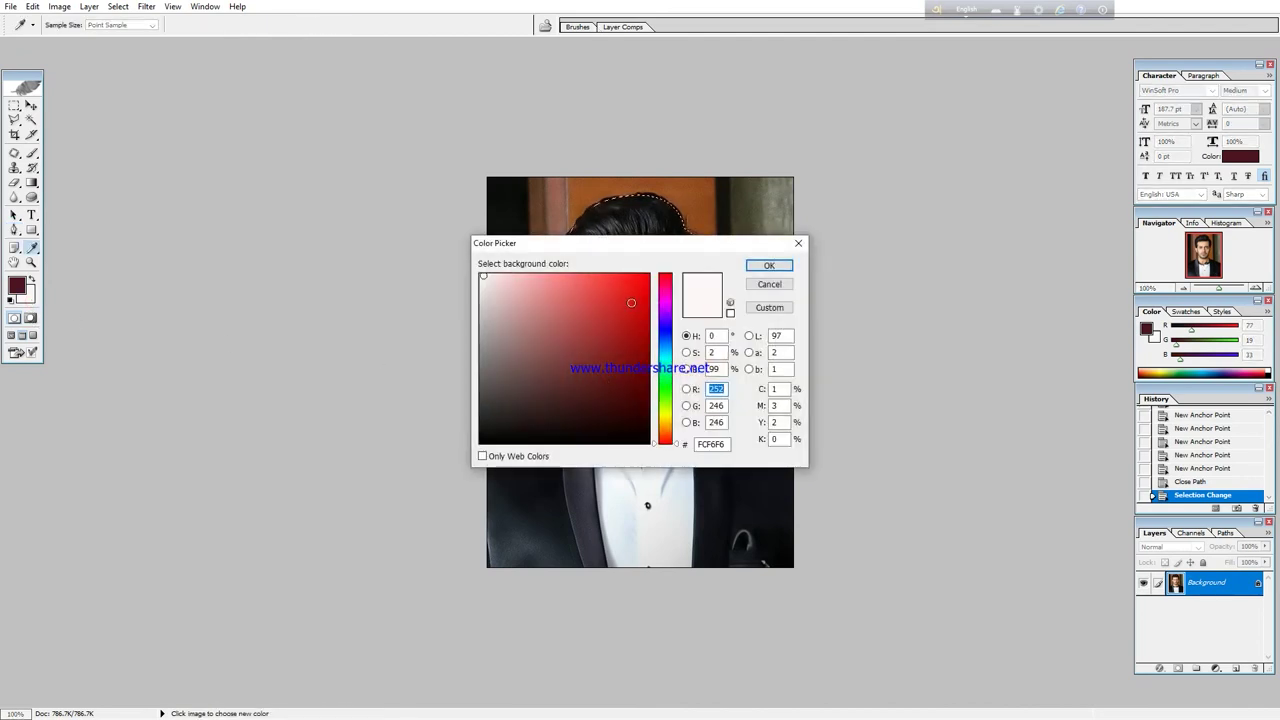
{"action": "left_click", "coordinate": [665, 335]}
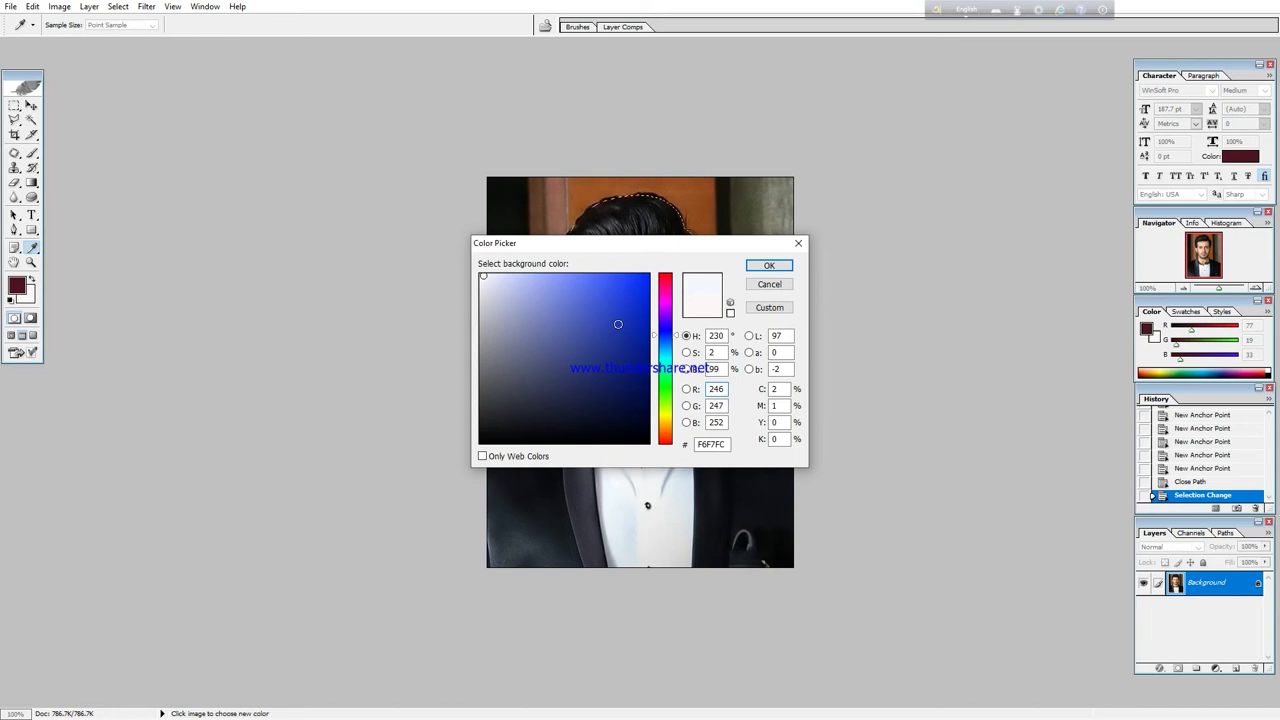
{"action": "left_click_drag", "start_coordinate": [658, 330], "coordinate": [658, 333]}
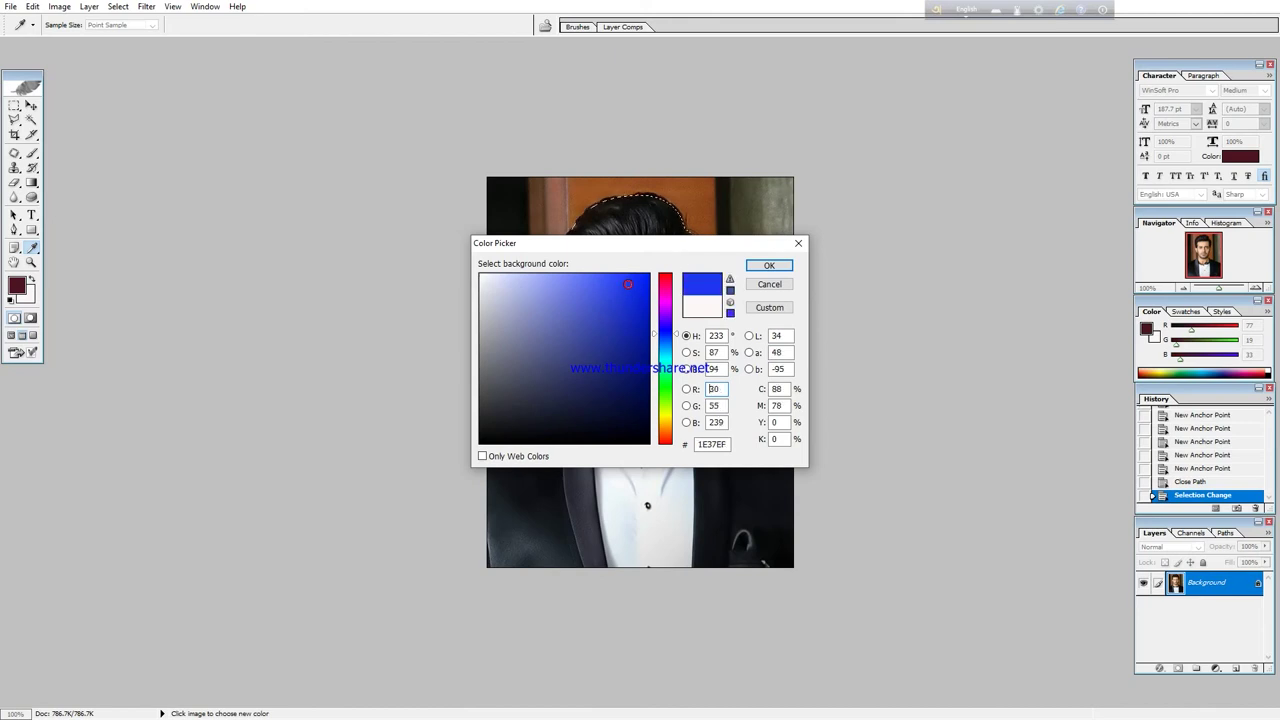
{"action": "left_click", "coordinate": [769, 266]}
{"action": "key", "text": "p"}
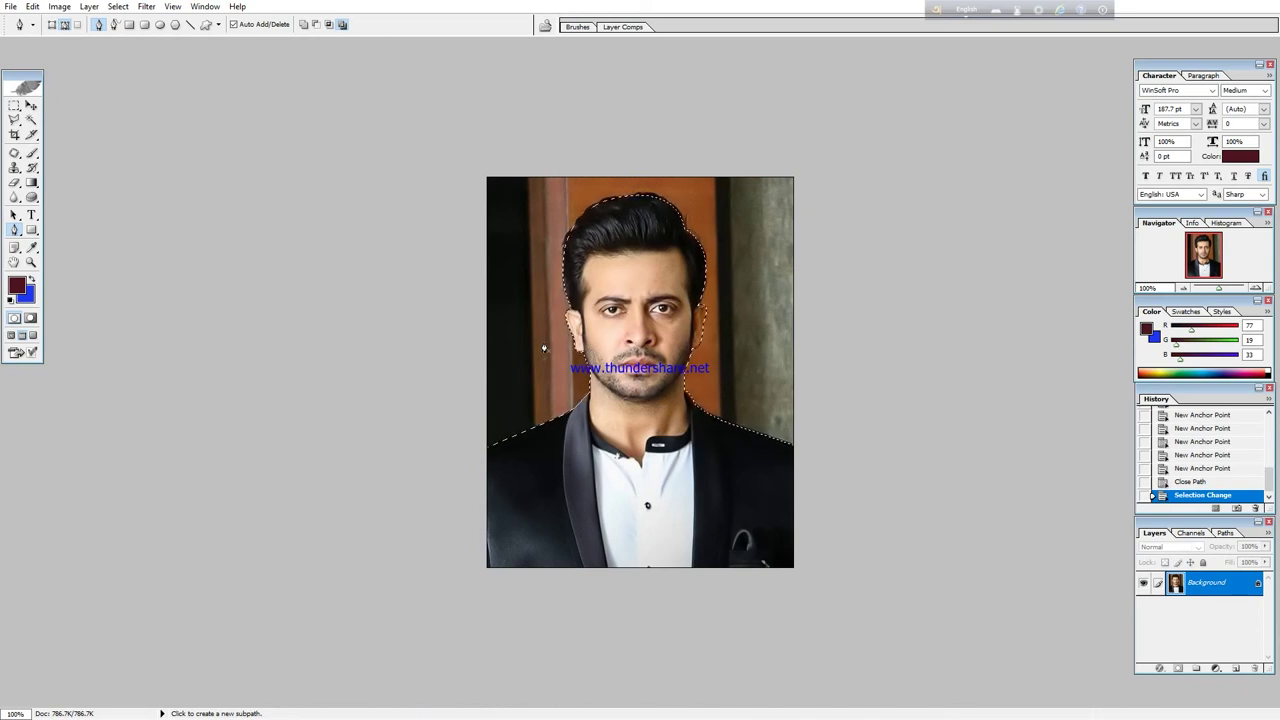
Fill the selected backdrop with the blue background colour, deselect, and zoom to 200%.
{"action": "key", "text": "Delete"}
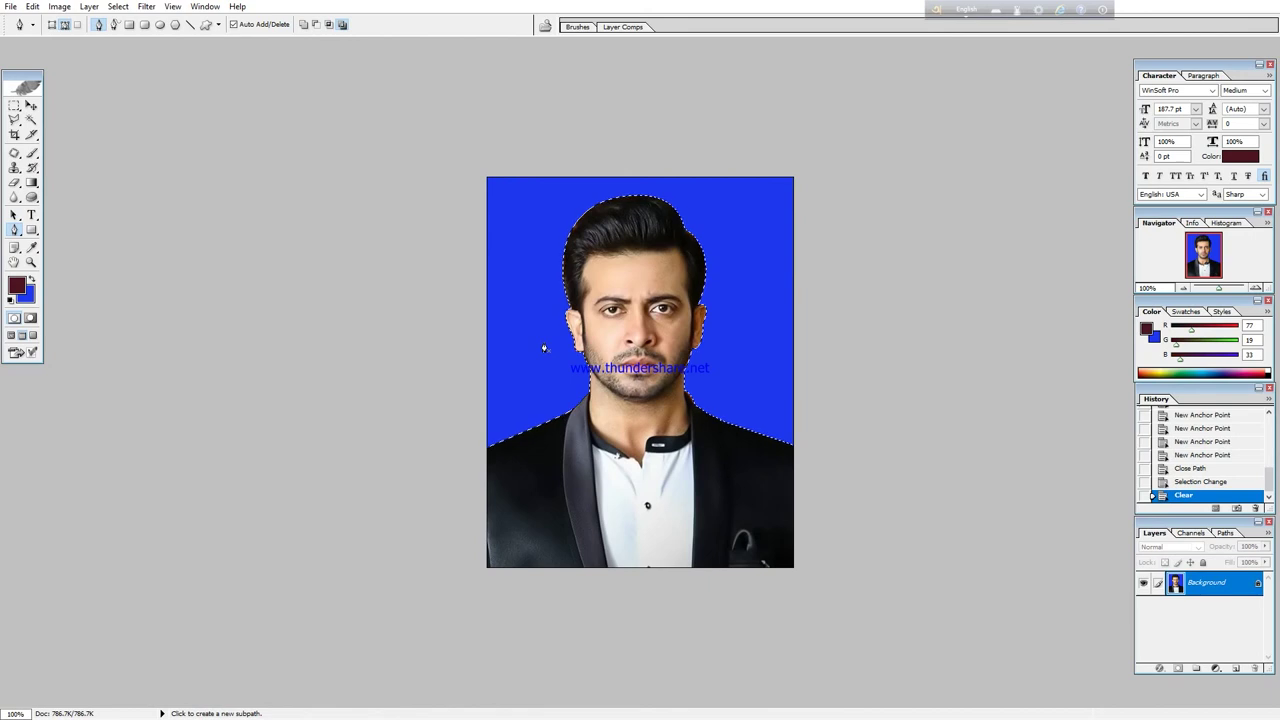
{"action": "key", "text": "ctrl+d"}
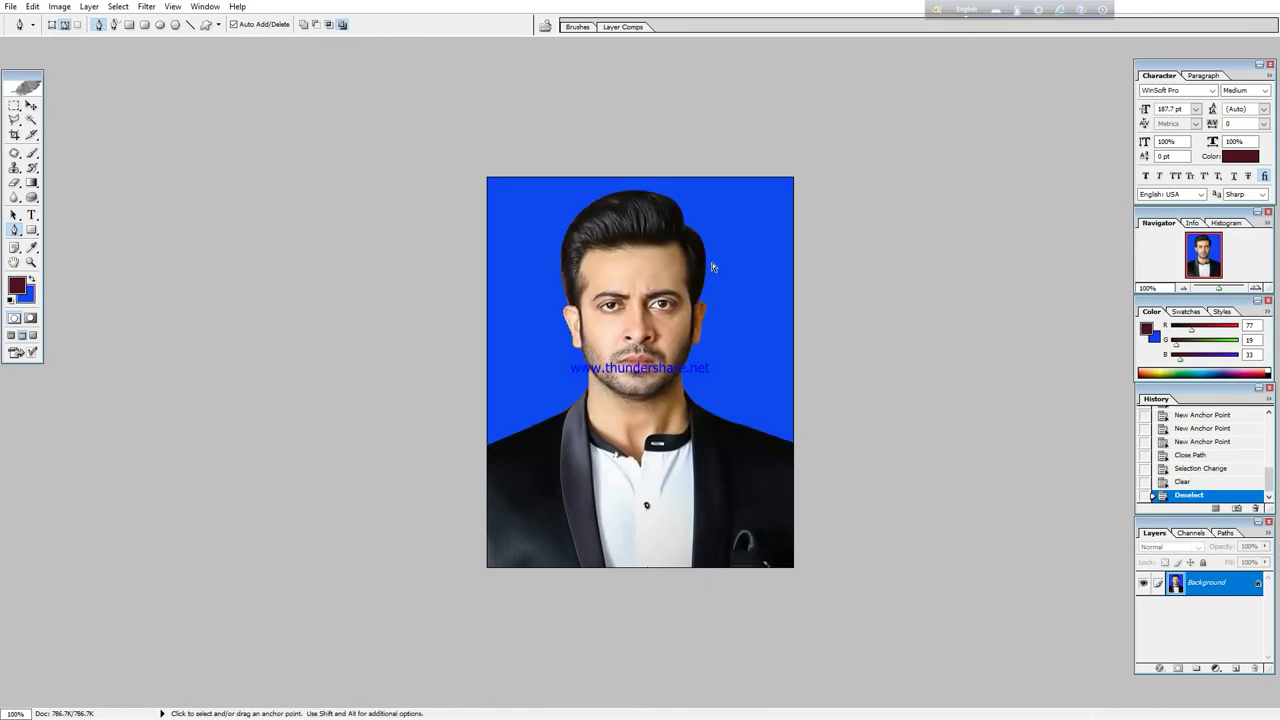
{"action": "key", "text": "ctrl+plus"}
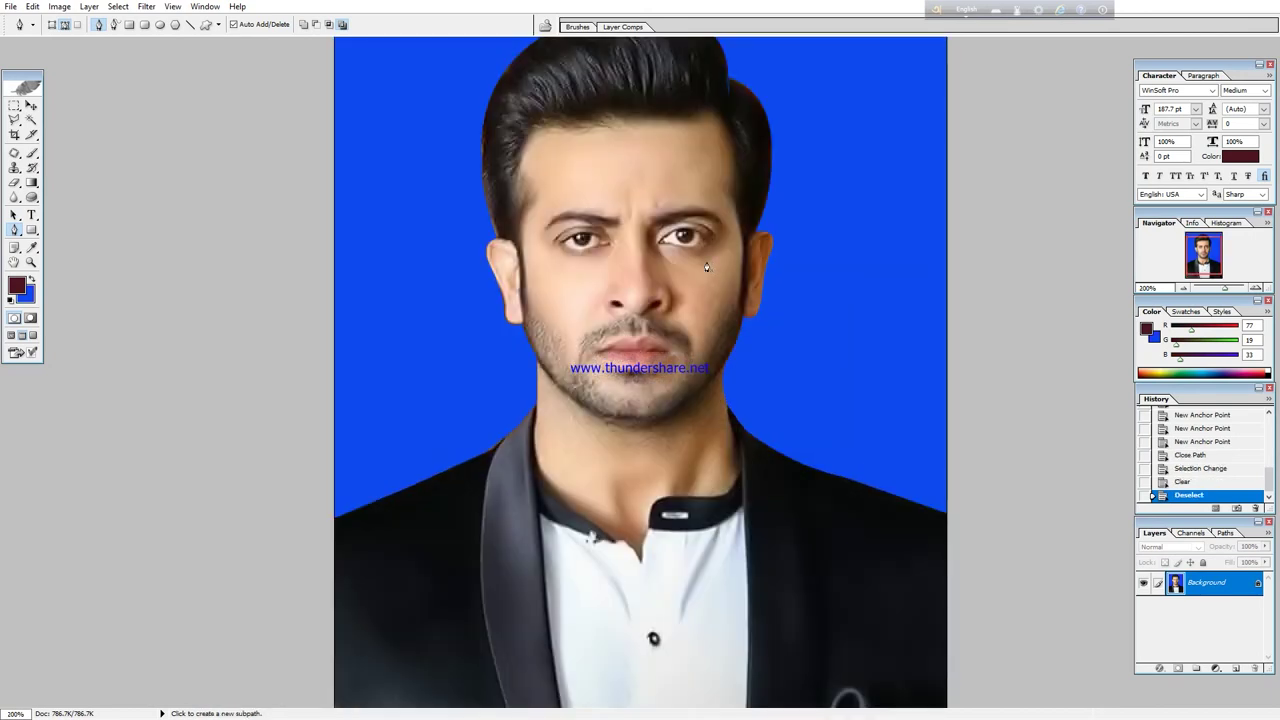
{"action": "scroll", "coordinate": [620, 230], "scroll_direction": "up", "scroll_amount": 2}
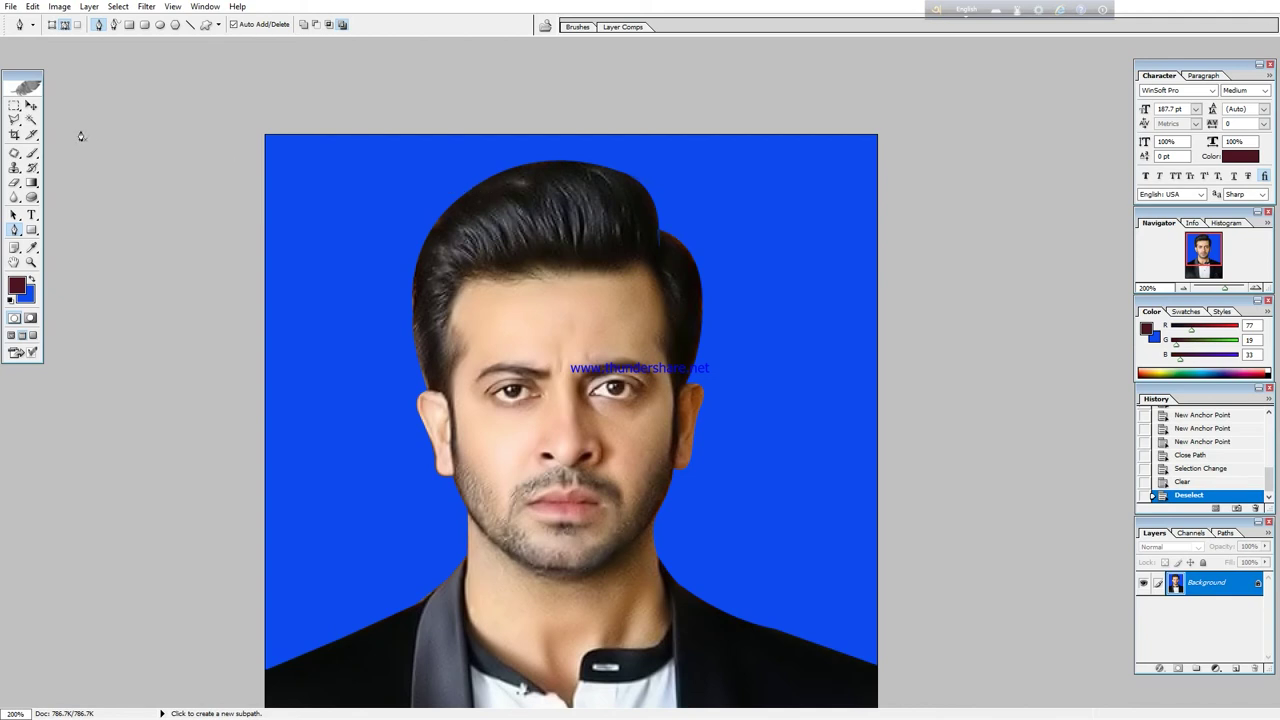
Reselect the blue backdrop with the Magic Wand, feather it 1 pixel, refill it with blue, and deselect.
{"action": "left_click", "coordinate": [33, 119]}
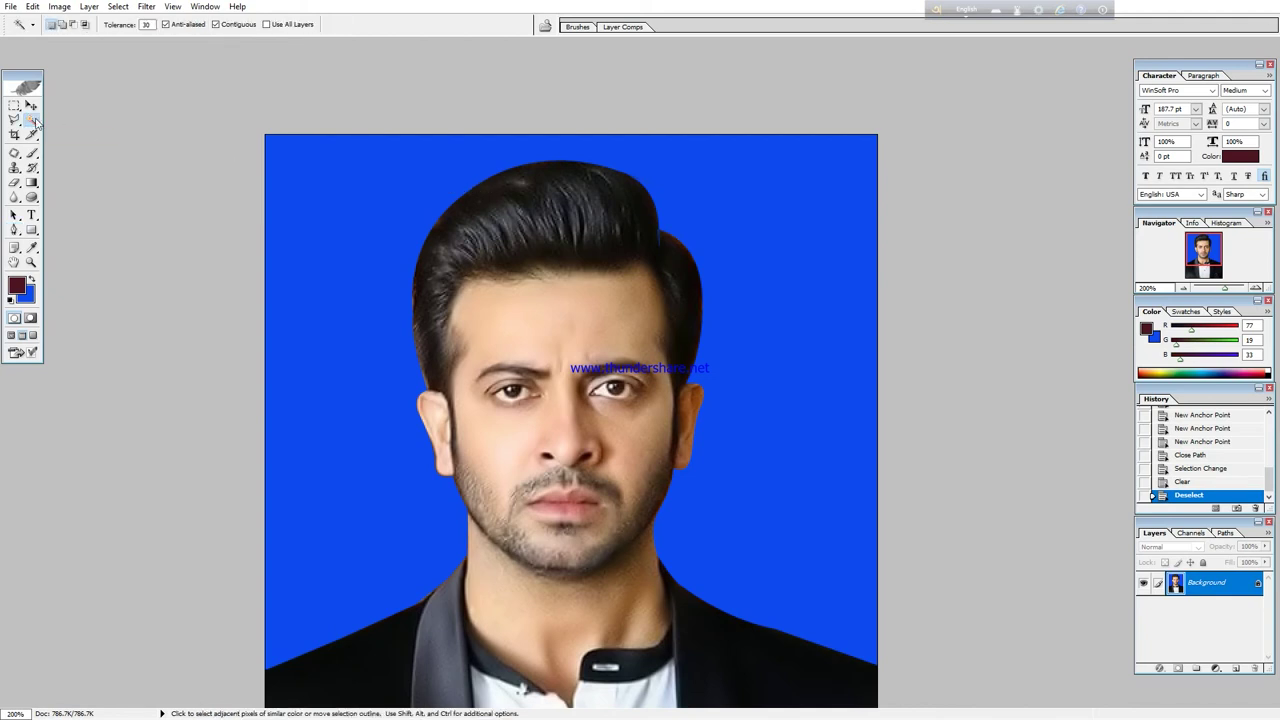
{"action": "left_click", "coordinate": [416, 175]}
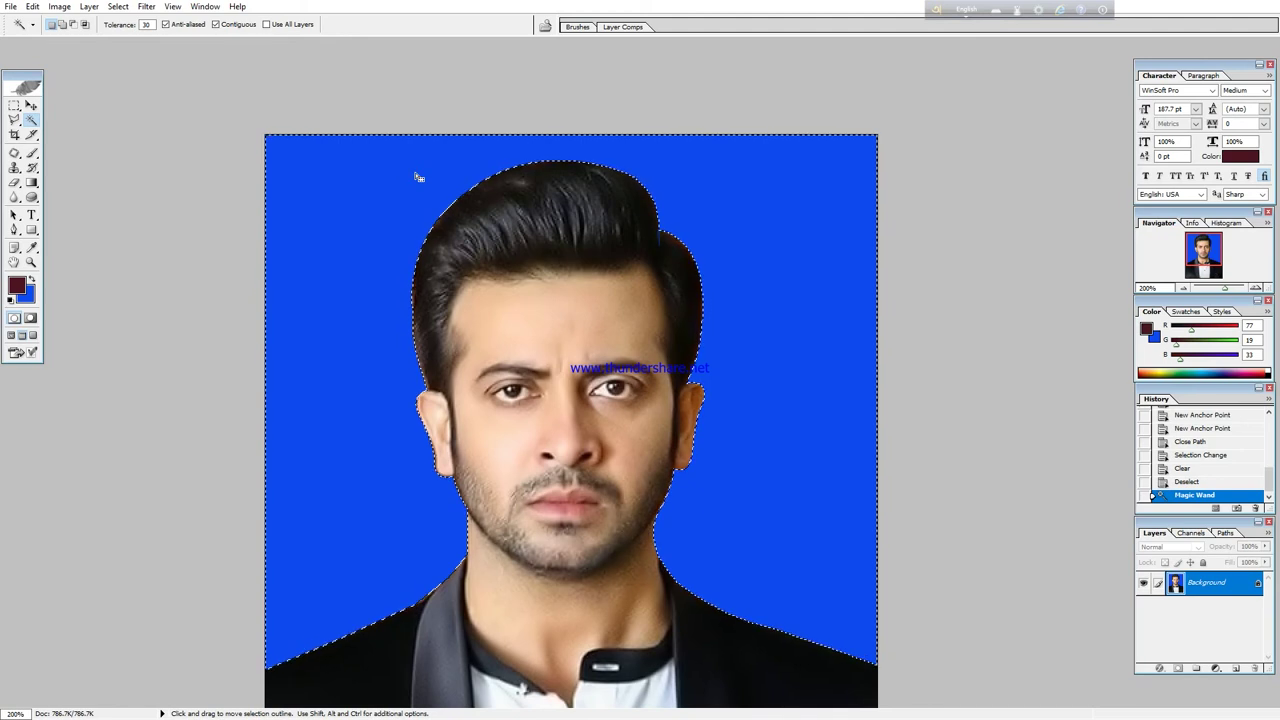
{"action": "right_click", "coordinate": [418, 177]}
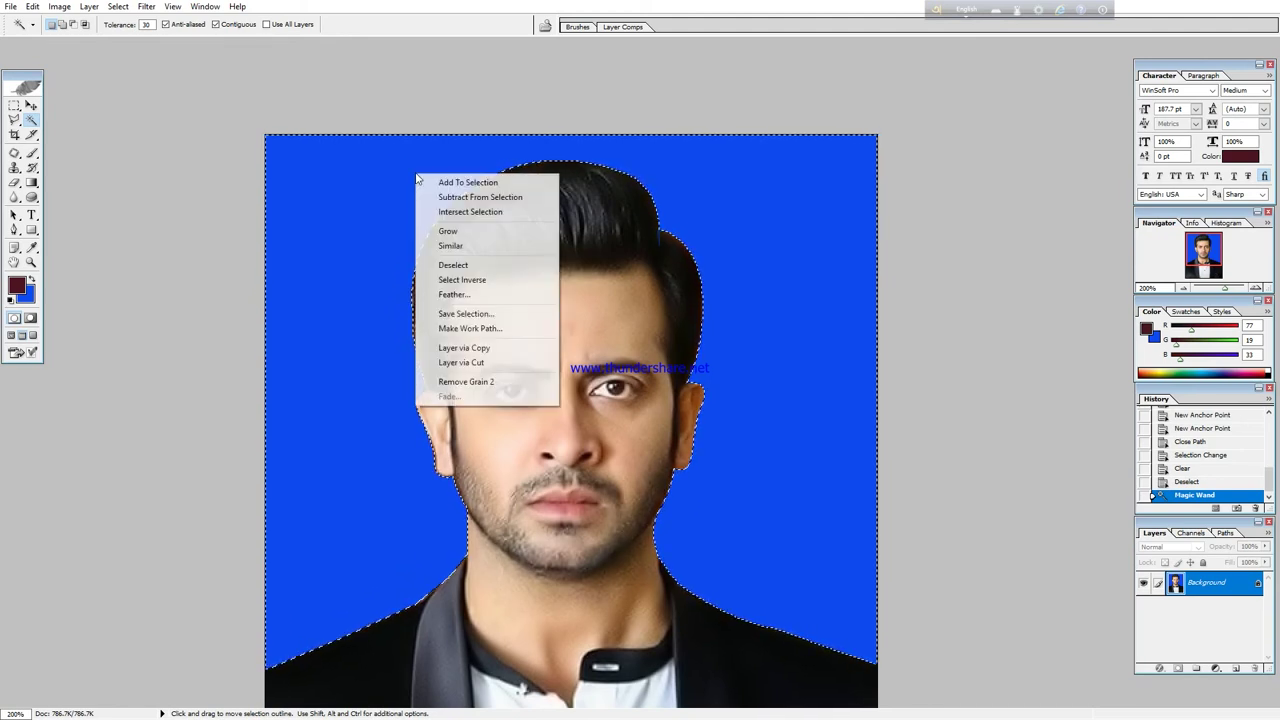
{"action": "left_click", "coordinate": [466, 293]}
{"action": "type", "text": "1"}
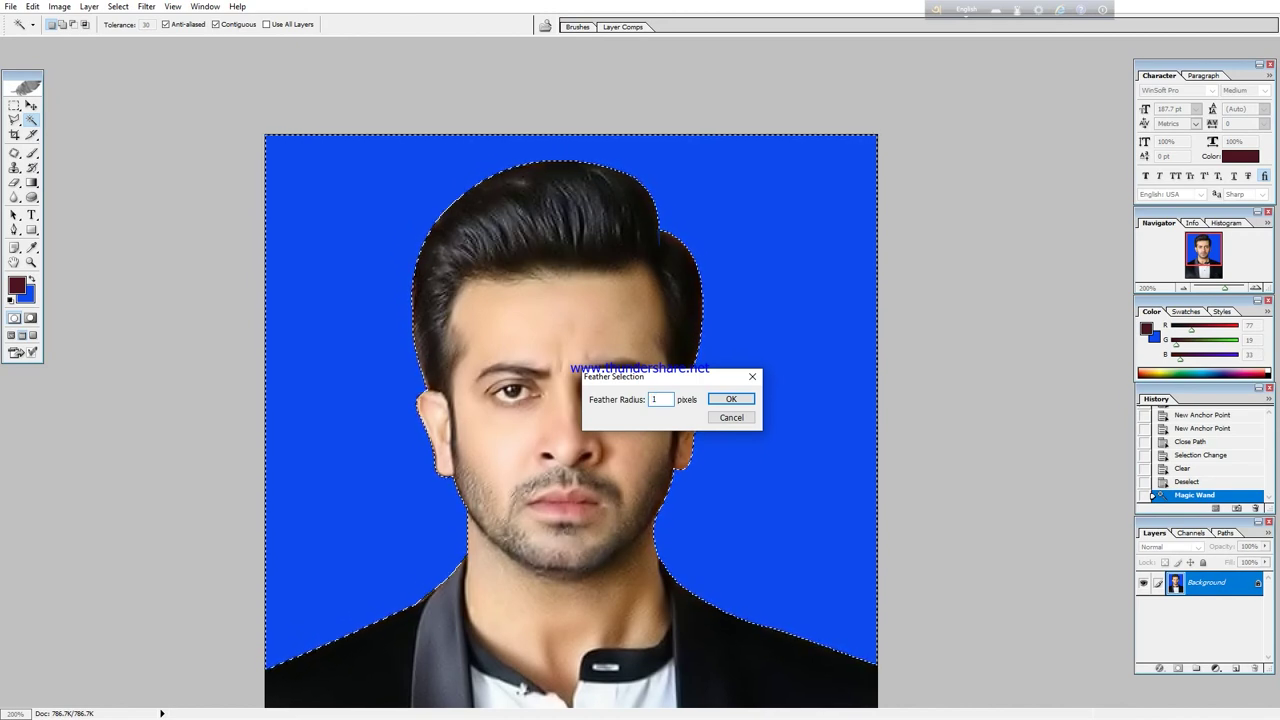
{"action": "left_click", "coordinate": [731, 399]}
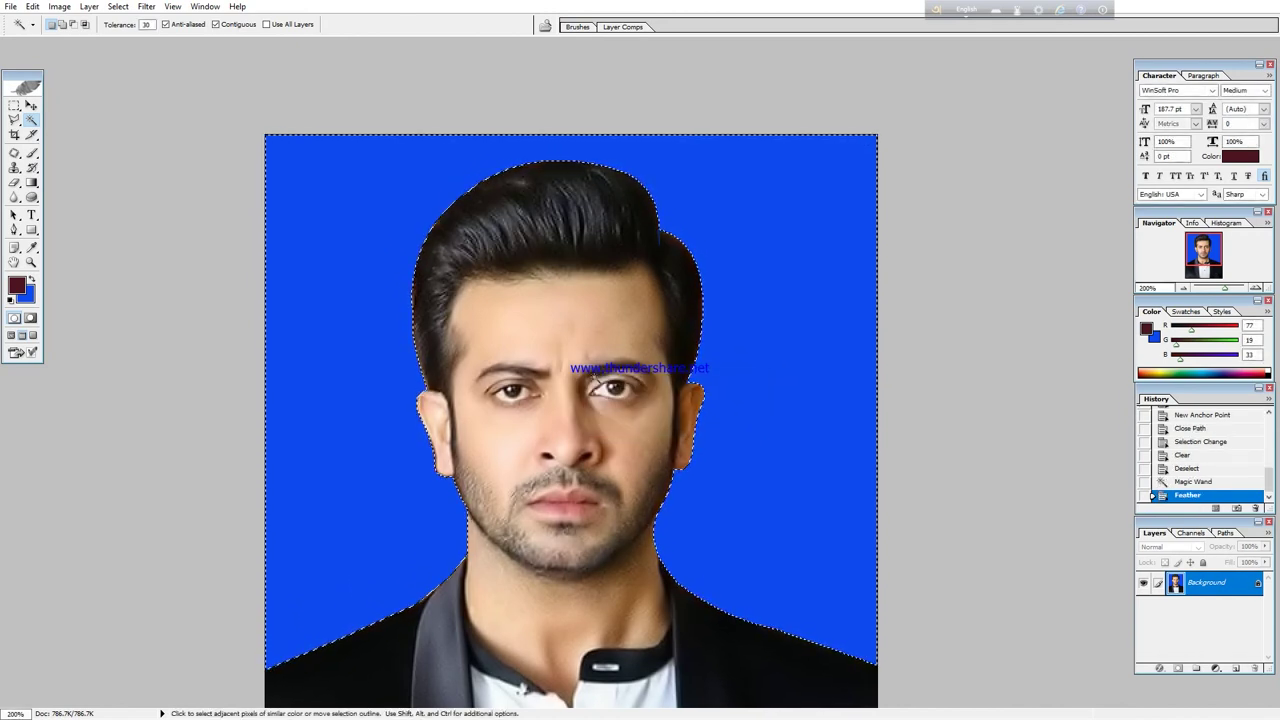
{"action": "key", "text": "Delete"}
{"action": "key", "text": "Delete"}
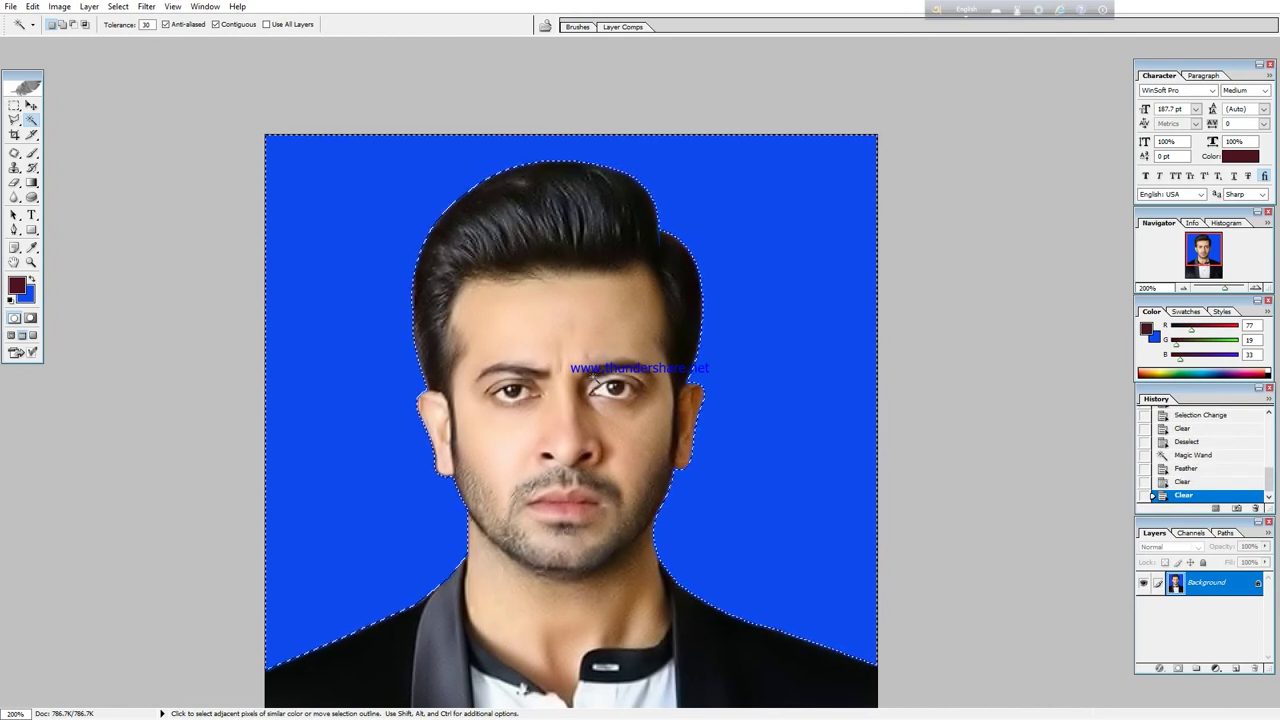
{"action": "key", "text": "ctrl+d"}
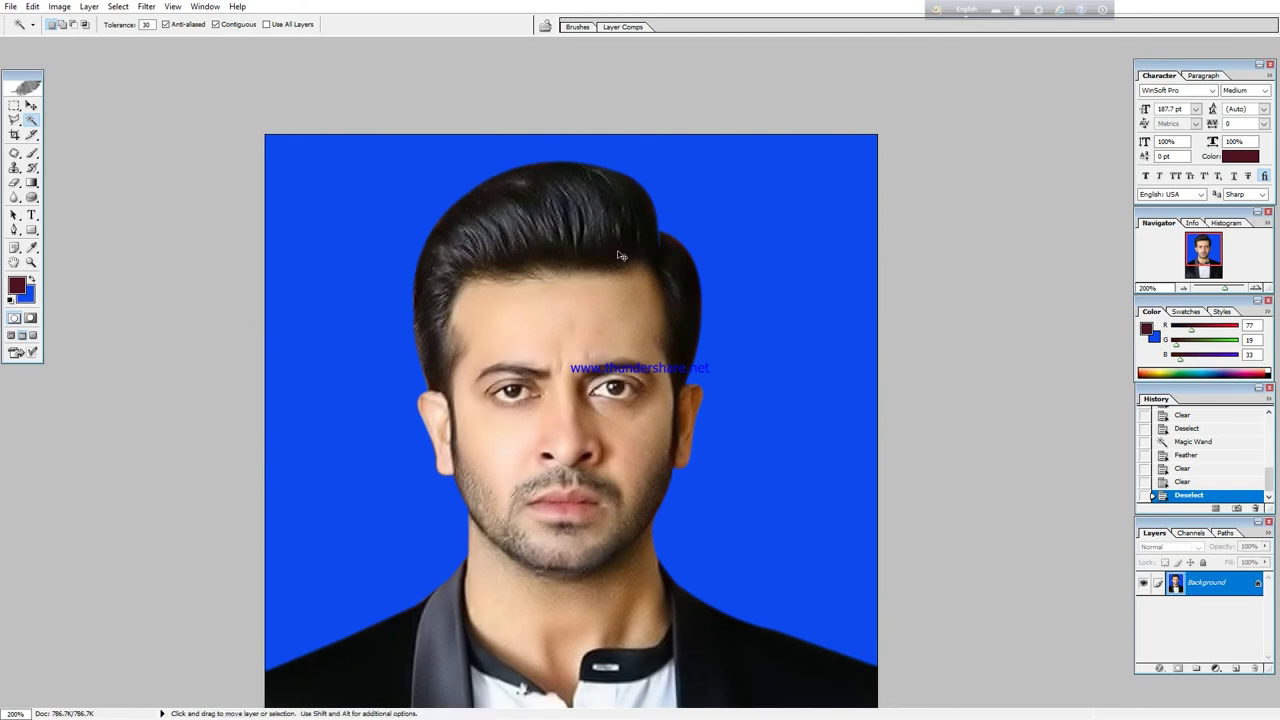
{"action": "key", "text": "ctrl+plus"}
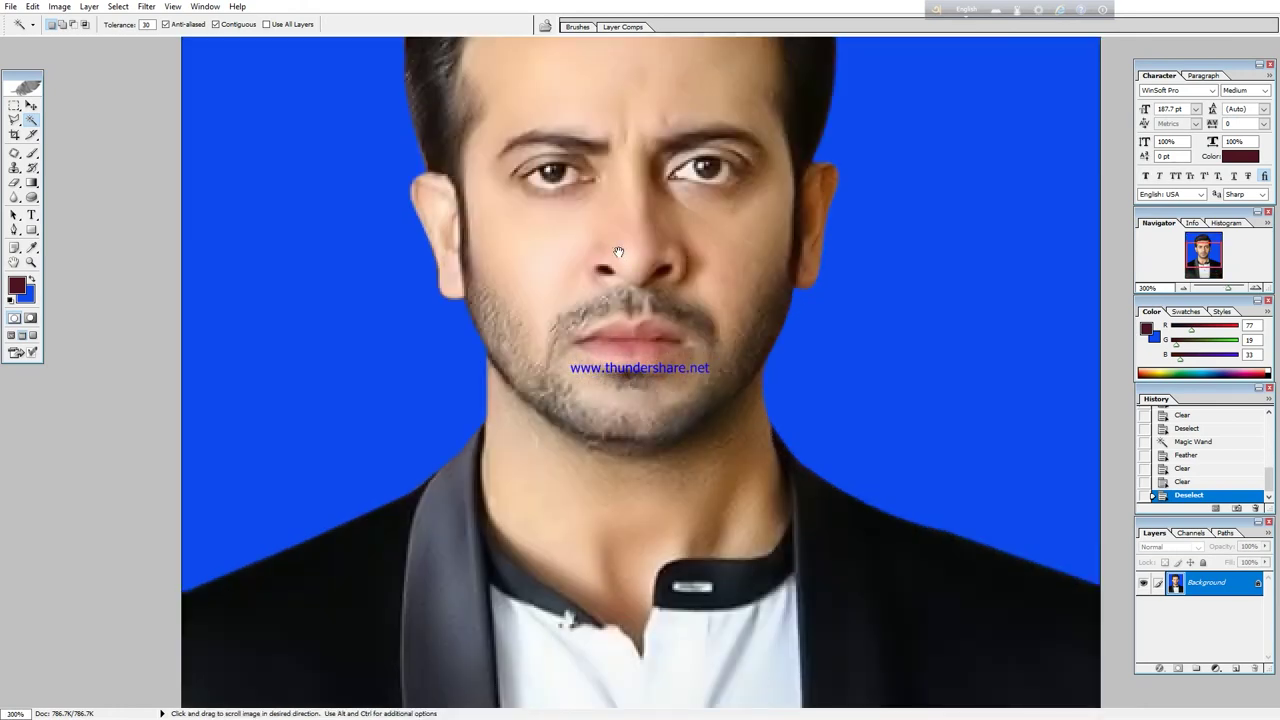
Magic Wand the shaded skin on the face's right side, neck, jaw, temple and beard.
{"action": "left_click_drag", "start_coordinate": [756, 272], "coordinate": [571, 395]}
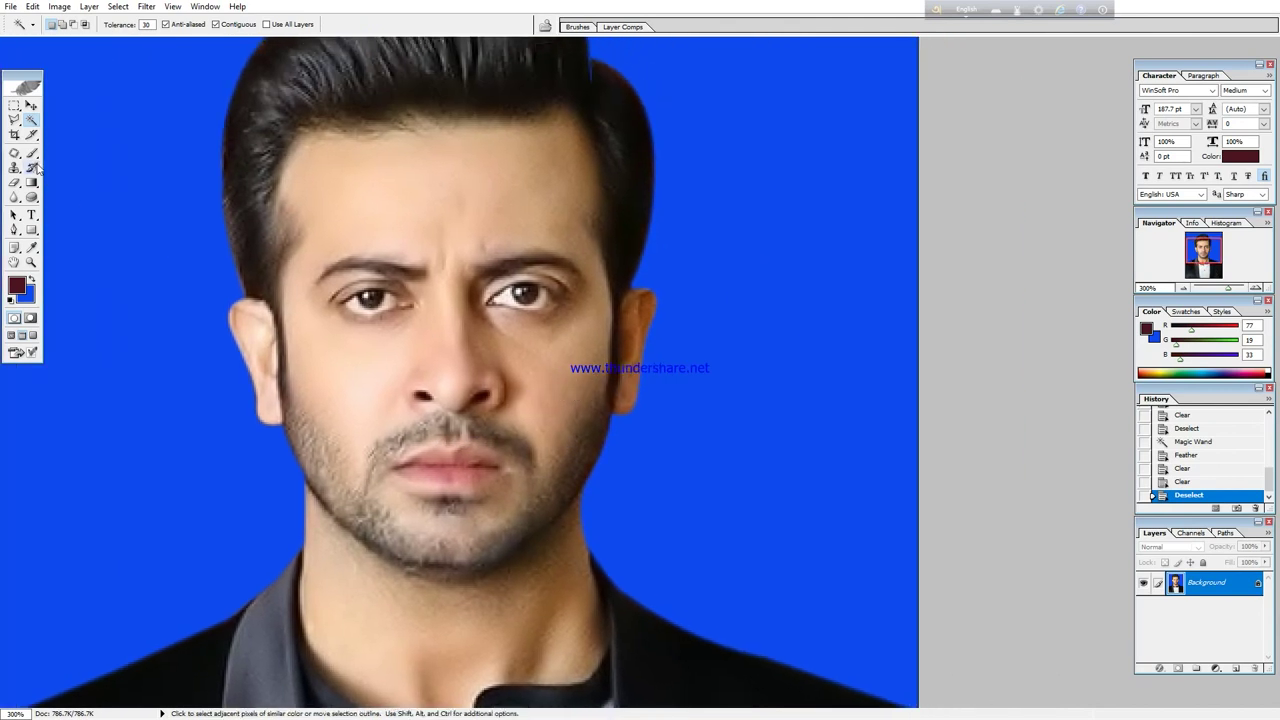
{"action": "left_click", "coordinate": [552, 540]}
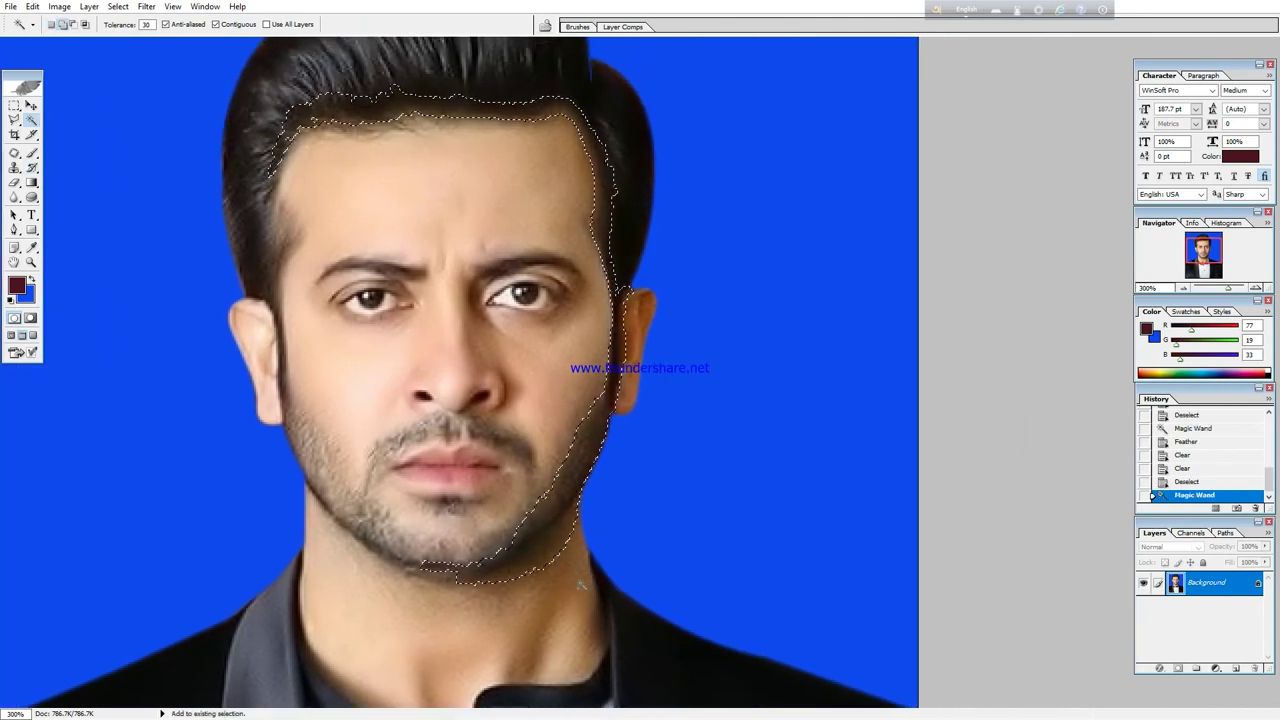
{"action": "left_click", "coordinate": [546, 566], "text": "shift"}
{"action": "left_click", "coordinate": [546, 566], "text": "shift"}
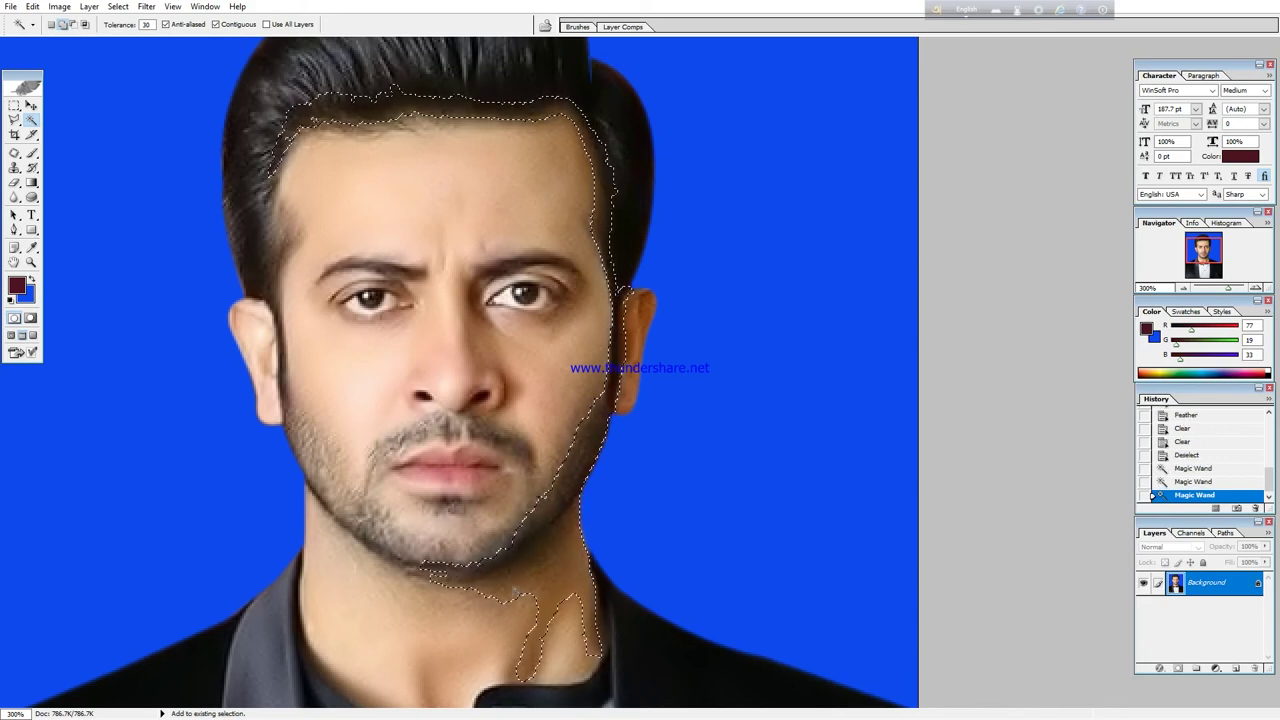
{"action": "left_click", "coordinate": [566, 599], "text": "shift"}
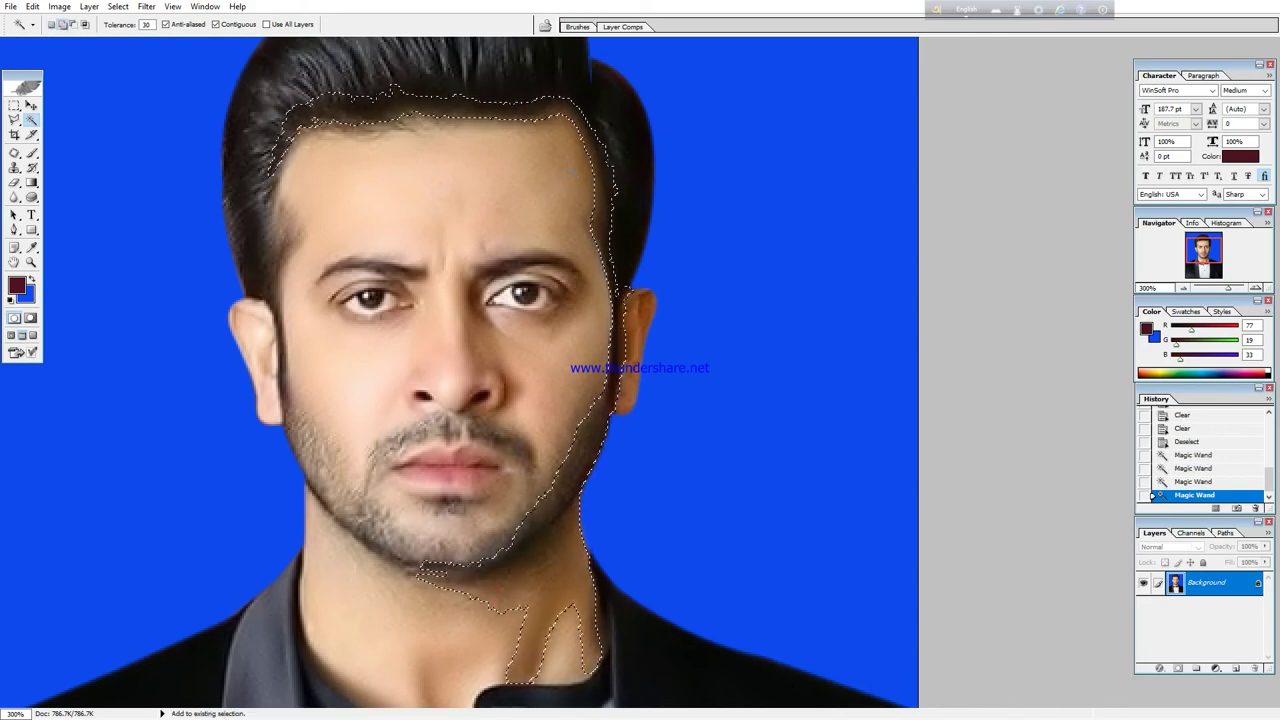
{"action": "left_click", "coordinate": [596, 191], "text": "shift"}
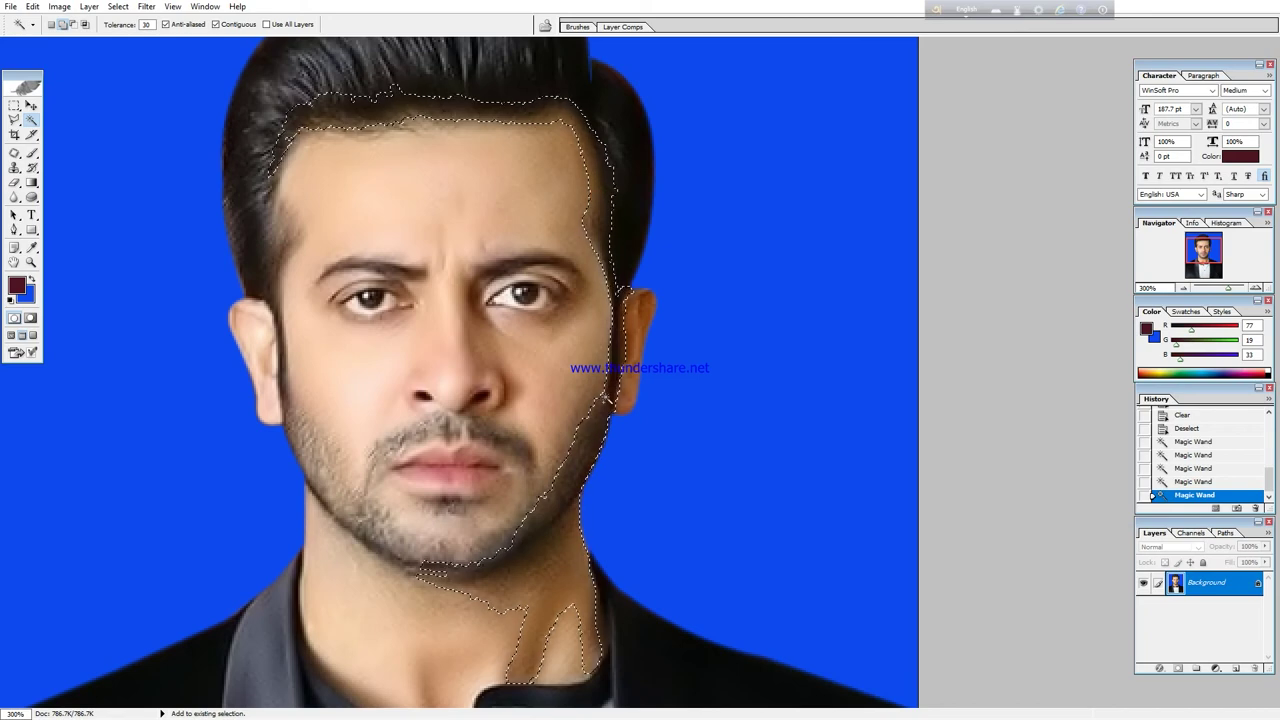
{"action": "left_click", "coordinate": [590, 408], "text": "shift"}
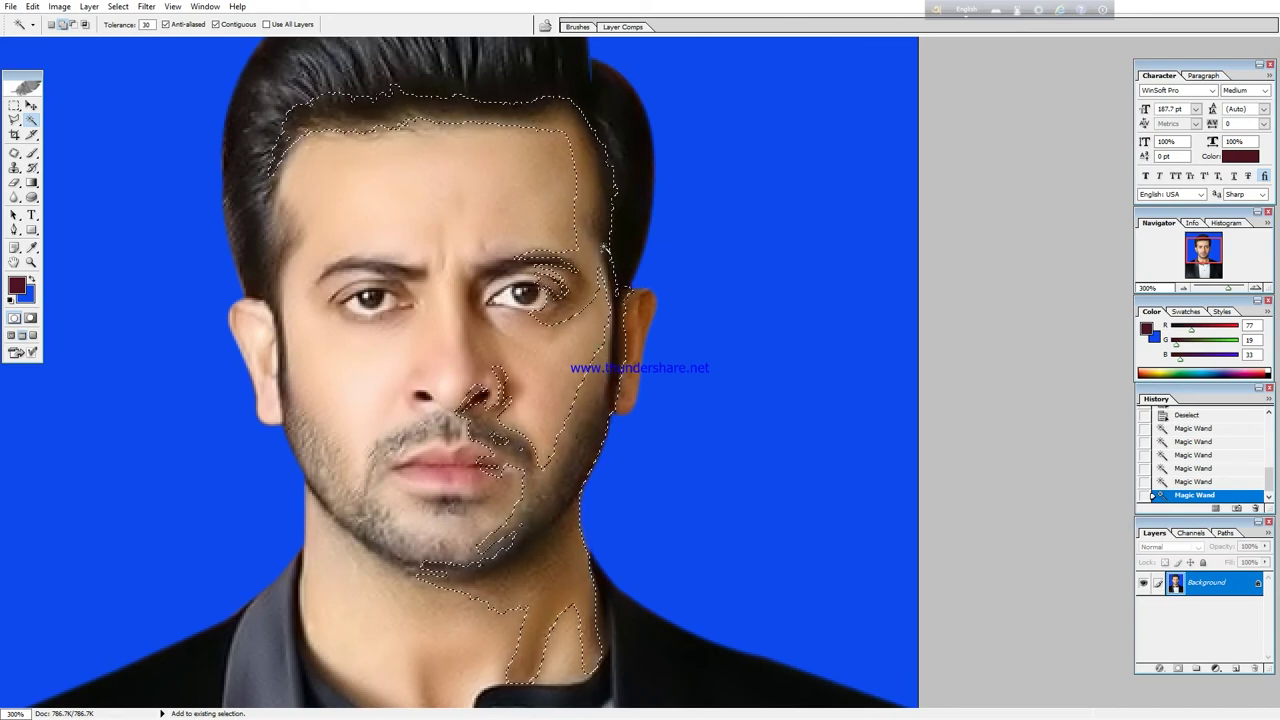
Feather the skin selection by 5 pixels.
{"action": "right_click", "coordinate": [604, 166]}
{"action": "left_click", "coordinate": [652, 285]}
{"action": "type", "text": "5"}
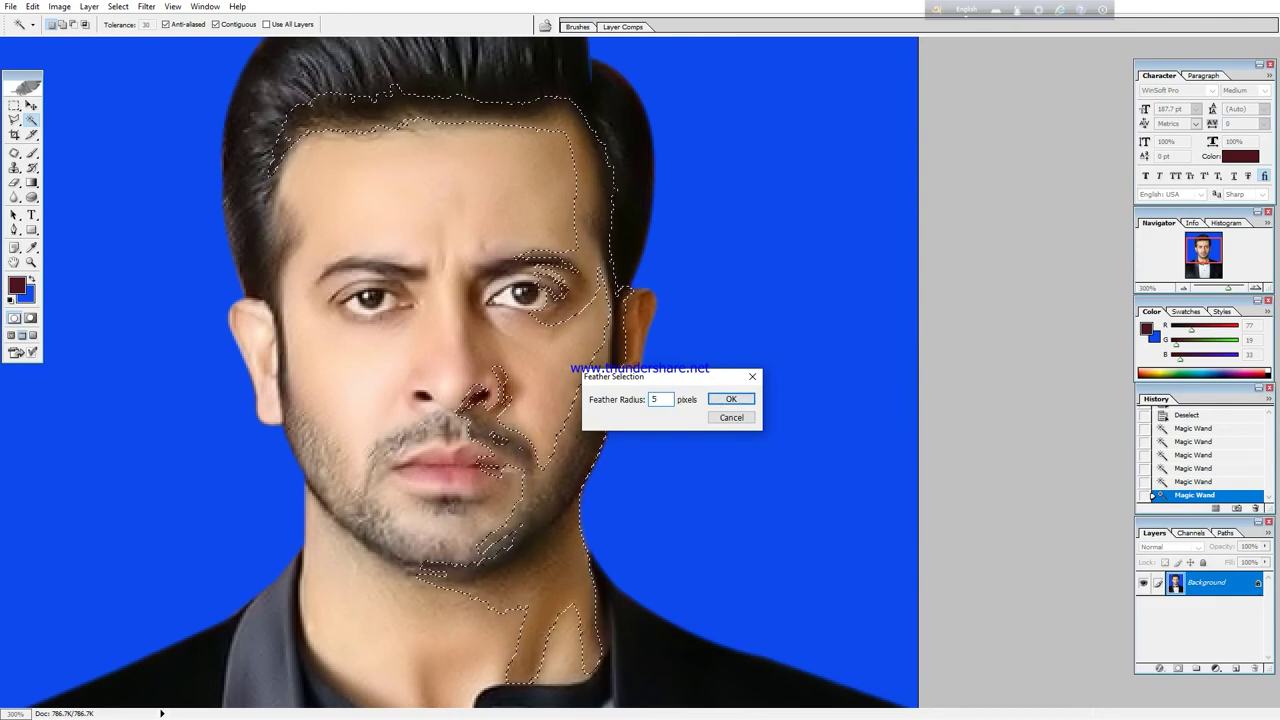
{"action": "key", "text": "Return"}
{"action": "key", "text": "ctrl"}
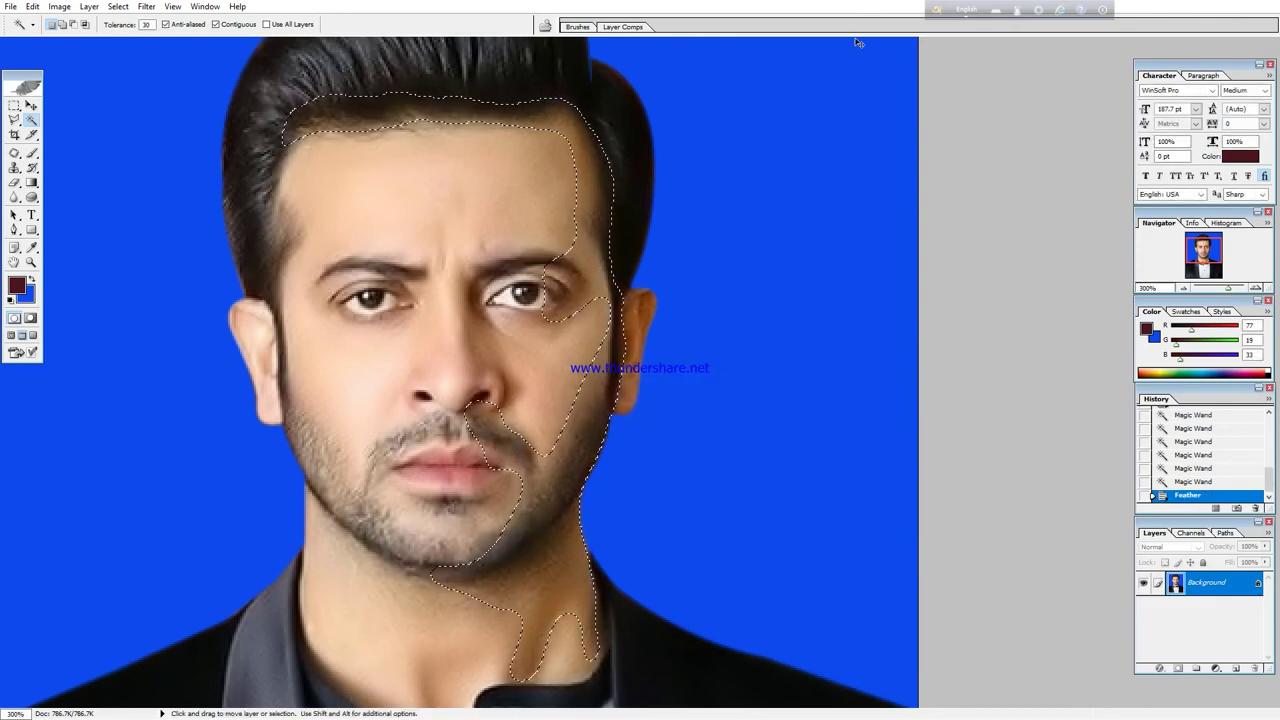
Brighten the midtones of the selected shadowed skin with a Curves adjustment.
{"action": "key", "text": "ctrl+m"}
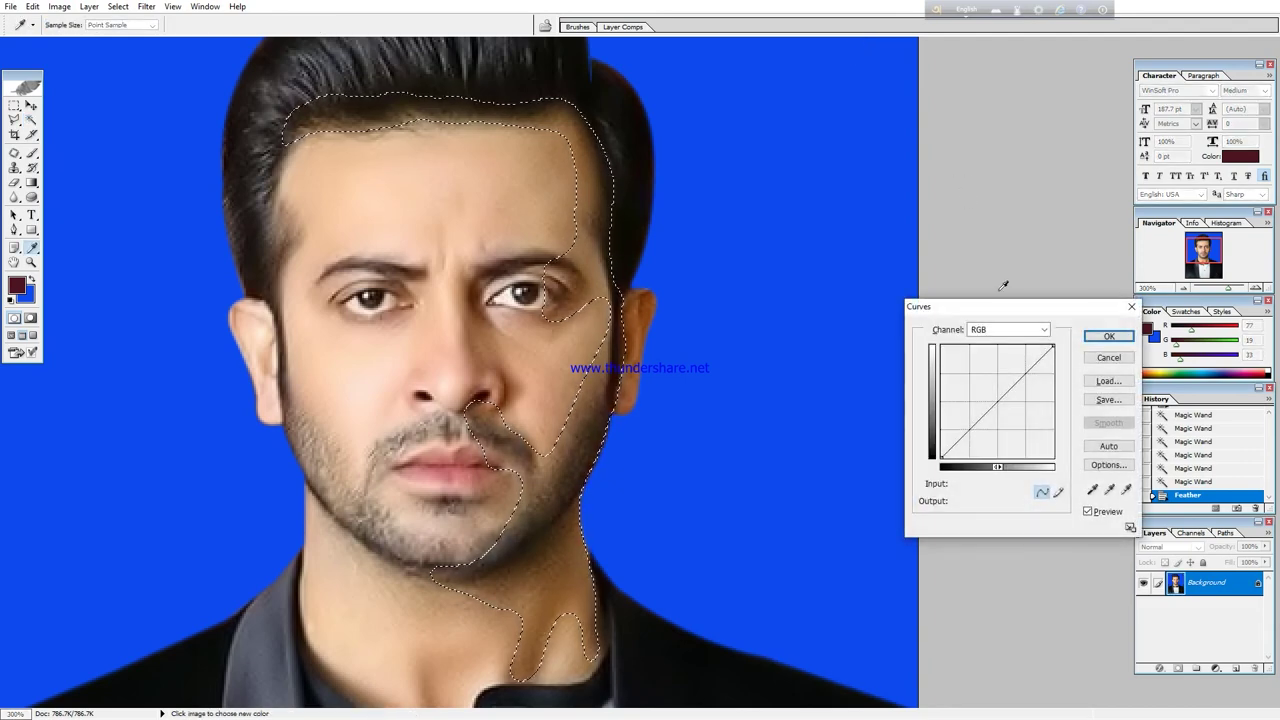
{"action": "left_click", "coordinate": [988, 400]}
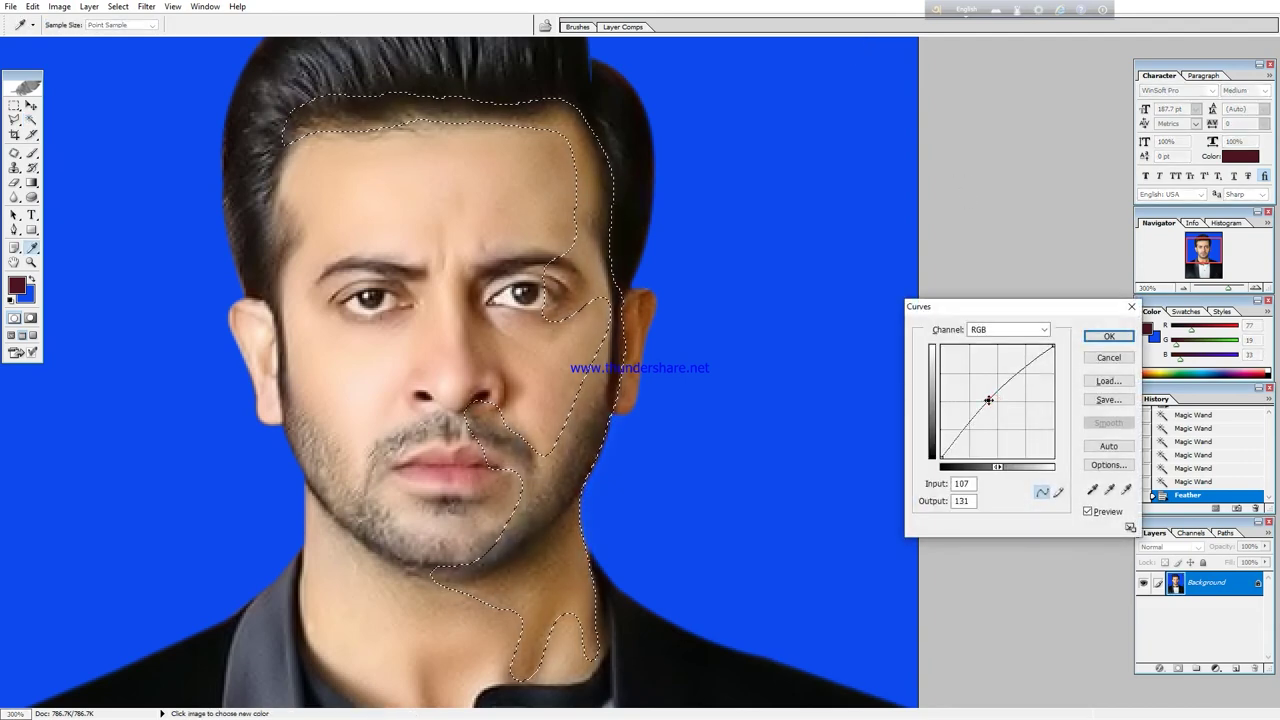
{"action": "left_click", "coordinate": [1108, 336]}
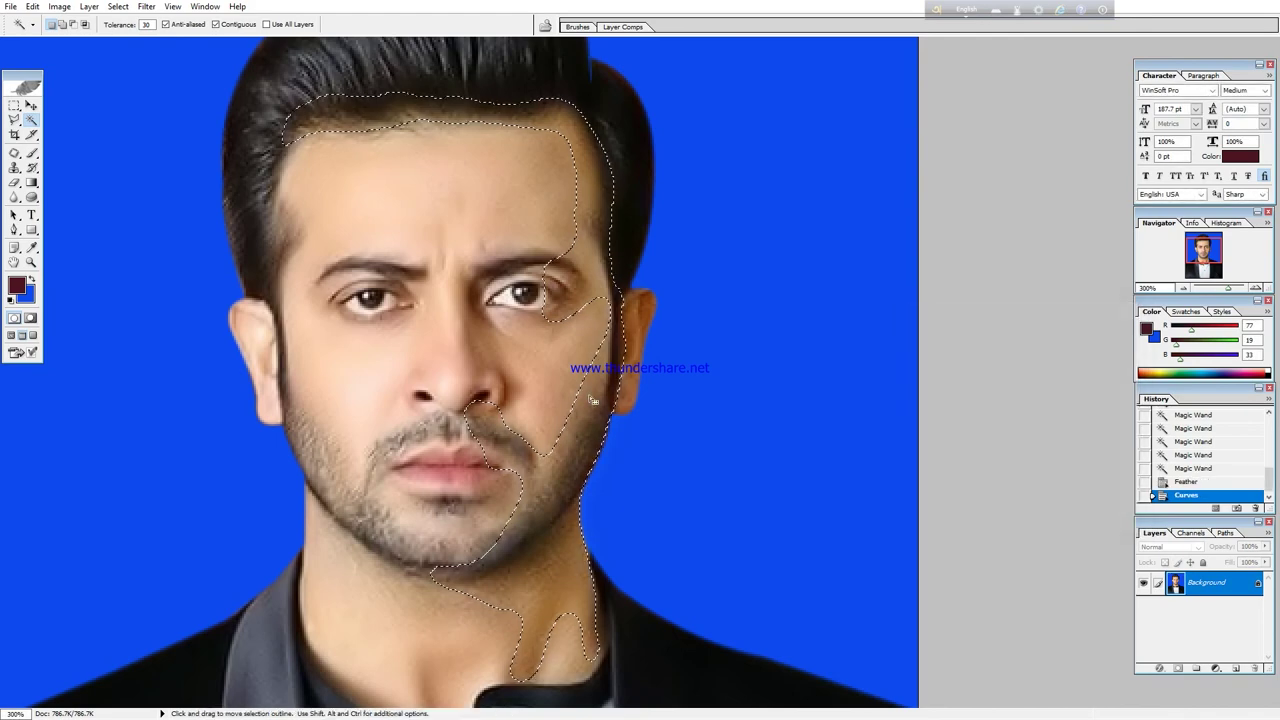
Deselect and zoom in and out to review the whole blue-background portrait.
{"action": "key", "text": "ctrl+d"}
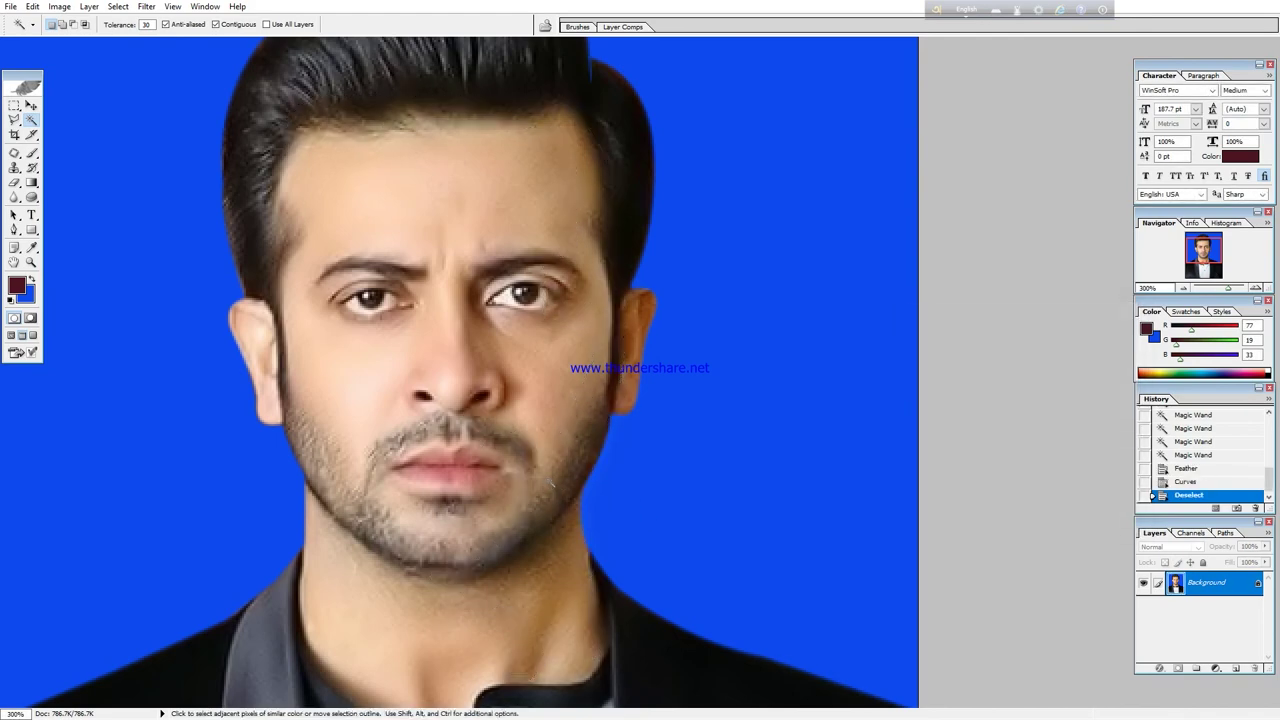
{"action": "key", "text": "ctrl+alt+0"}
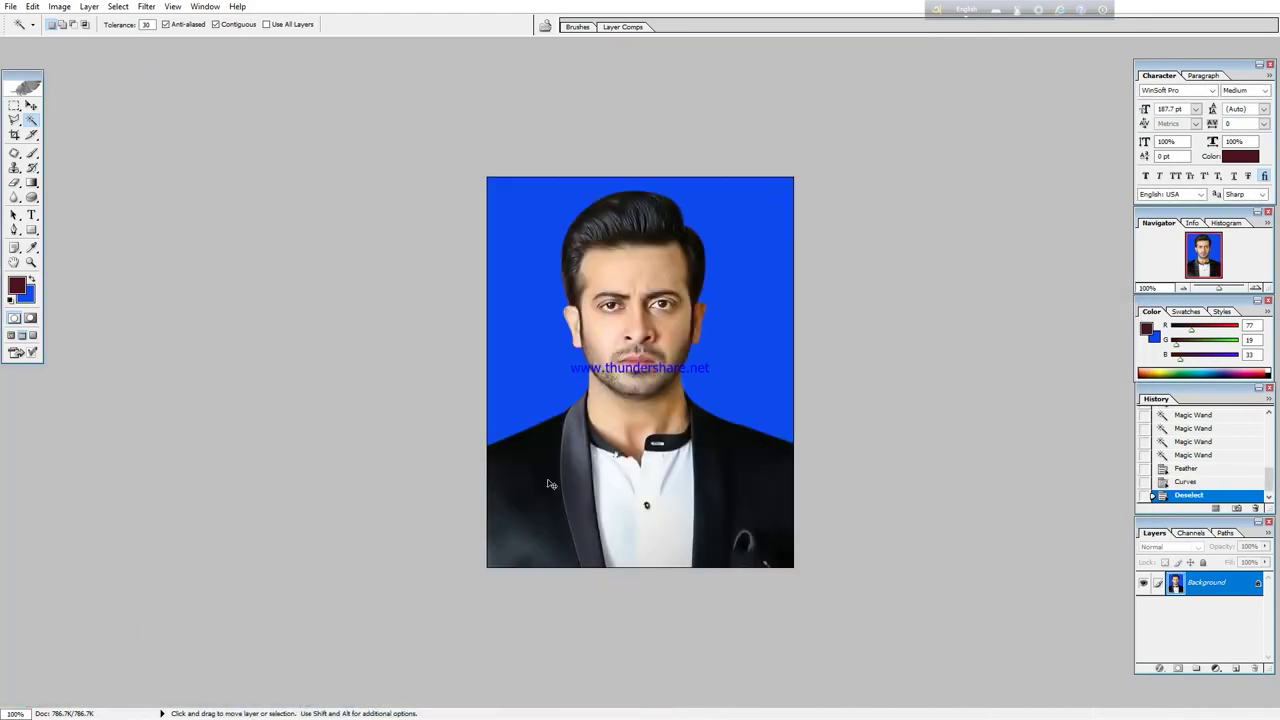
{"action": "key", "text": "ctrl+plus"}
{"action": "key", "text": "ctrl+minus"}
{"action": "key", "text": "ctrl+plus"}
{"action": "key", "text": "ctrl+minus"}
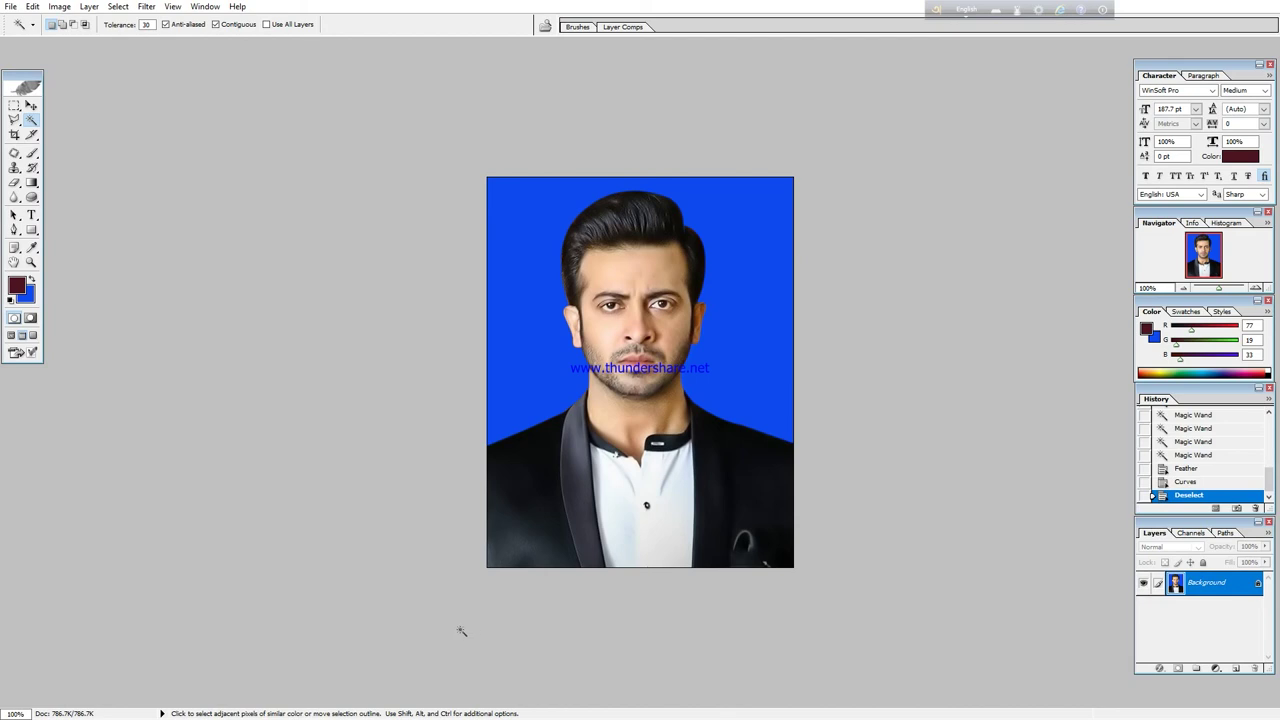
Place the retouched shakib.jpg window beside the original photo window, with the original shown at 100%.
{"action": "key", "text": "f"}
{"action": "key", "text": "f"}
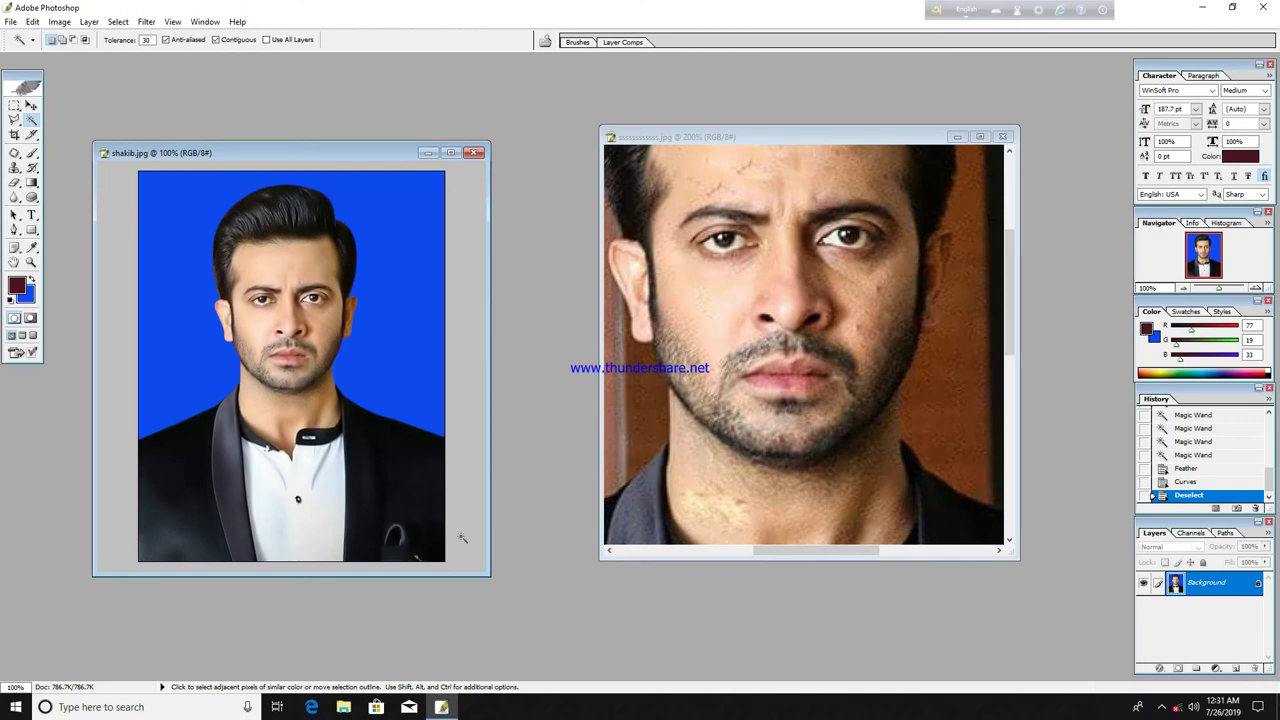
{"action": "mouse_move", "coordinate": [279, 149]}
{"action": "left_mouse_down"}
{"action": "mouse_move", "coordinate": [439, 139]}
{"action": "mouse_move", "coordinate": [380, 102]}
{"action": "left_mouse_up"}
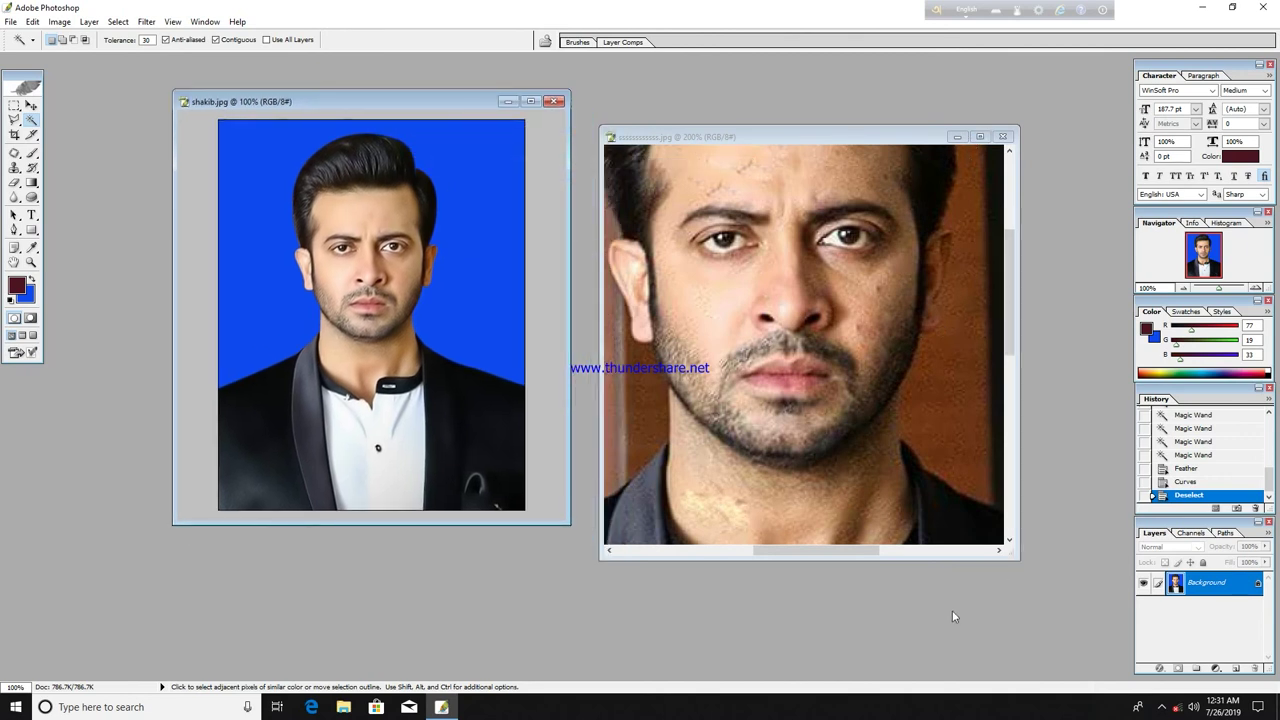
{"action": "left_click_drag", "start_coordinate": [1016, 558], "coordinate": [1134, 678]}
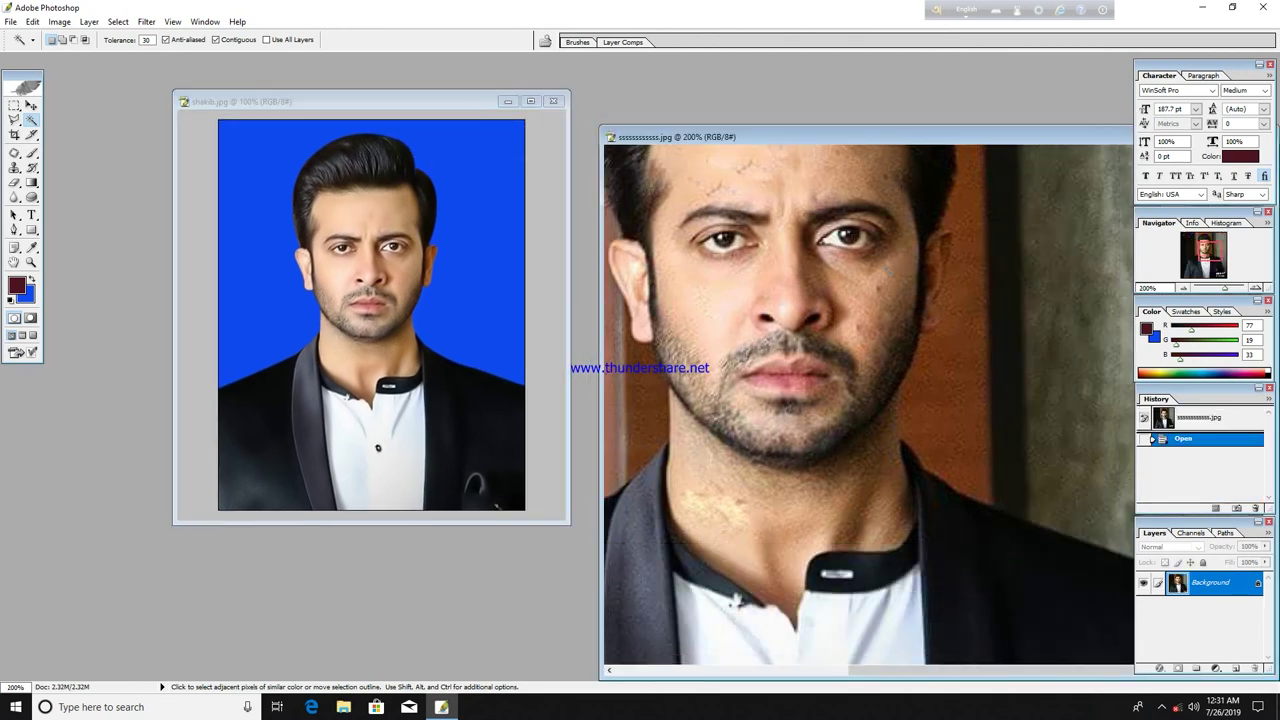
{"action": "key", "text": "ctrl+minus"}
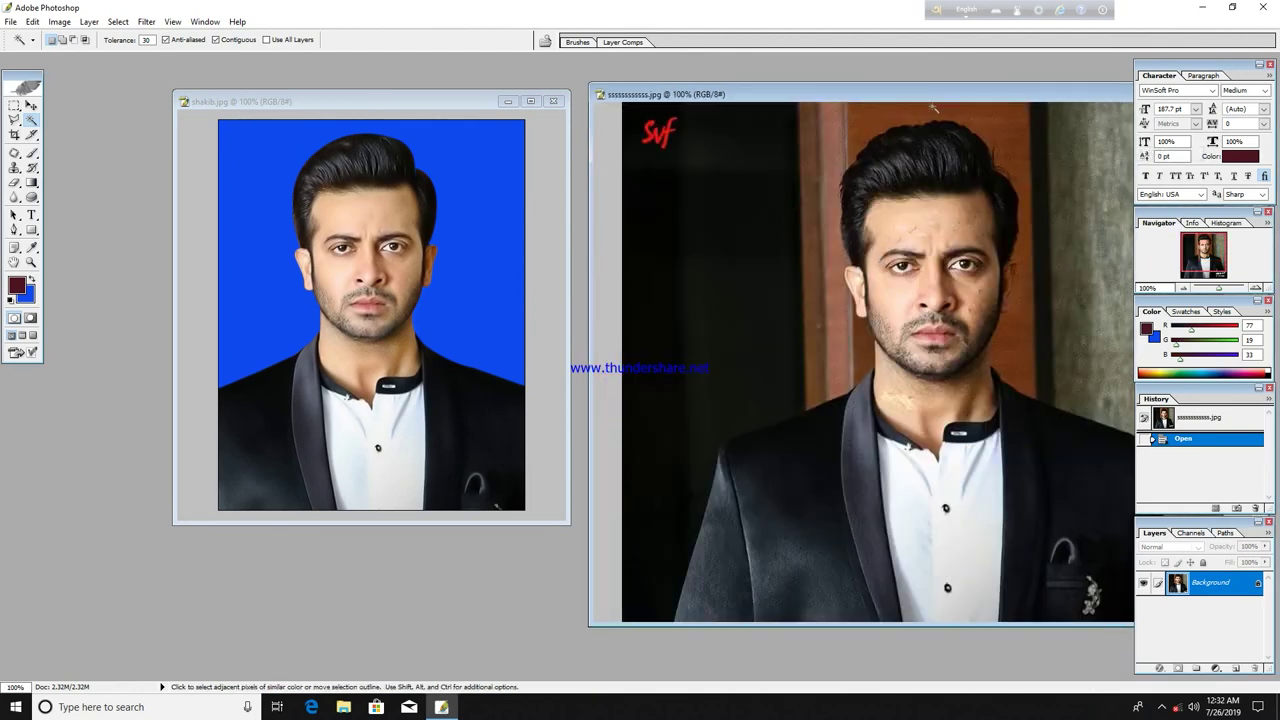
{"action": "left_click_drag", "start_coordinate": [933, 95], "coordinate": [876, 100]}
{"action": "left_click", "coordinate": [344, 104]}
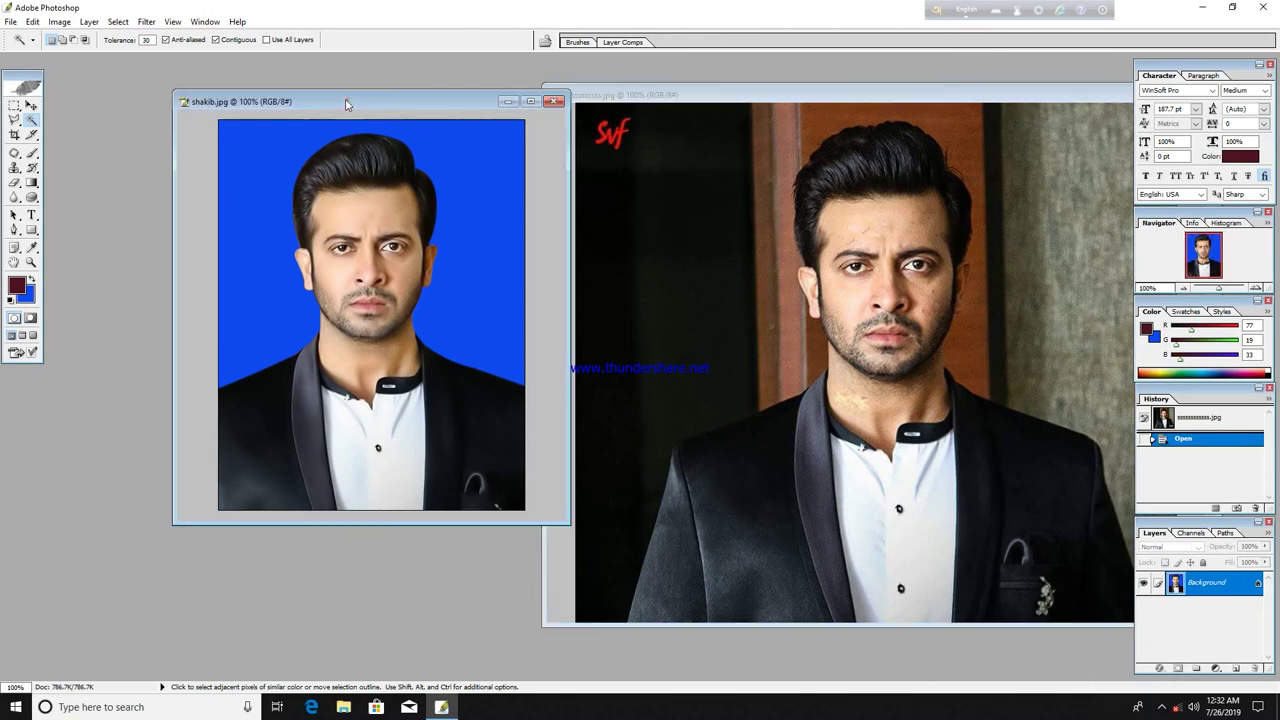
{"action": "mouse_move", "coordinate": [344, 104]}
{"action": "left_mouse_down"}
{"action": "mouse_move", "coordinate": [294, 112]}
{"action": "mouse_move", "coordinate": [801, 341]}
{"action": "left_mouse_up"}
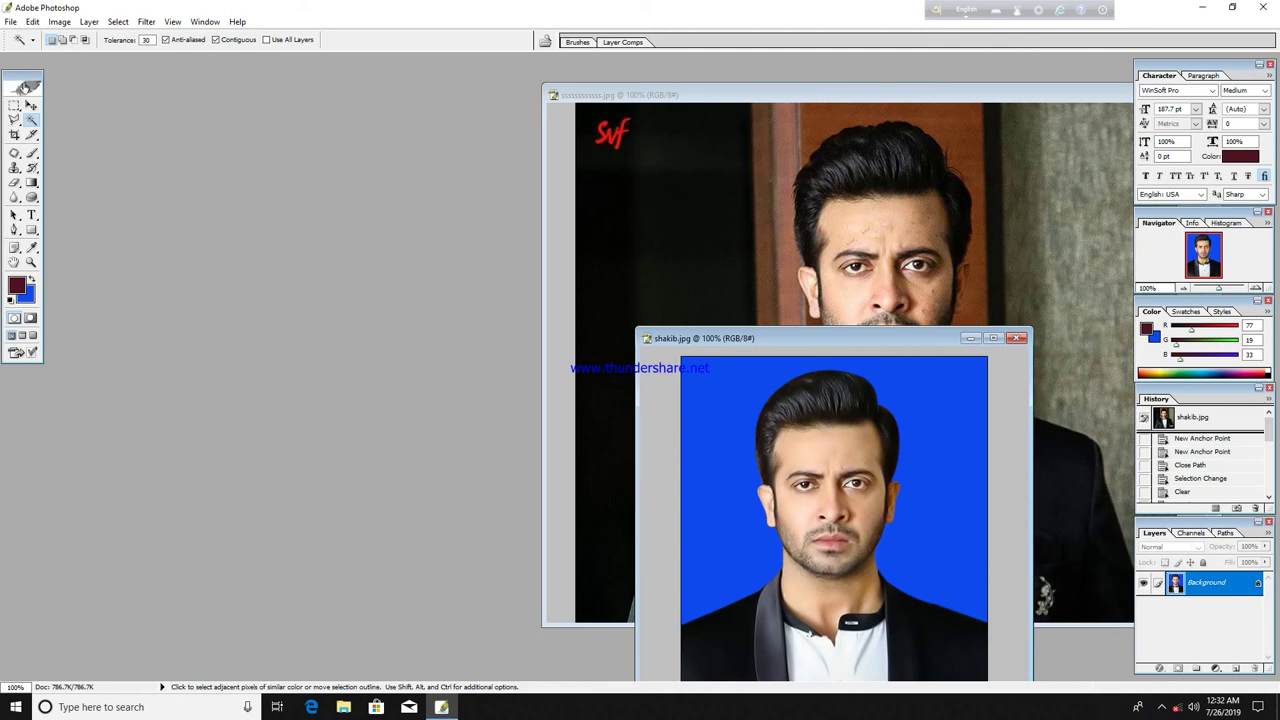
{"action": "left_click", "coordinate": [12, 22]}
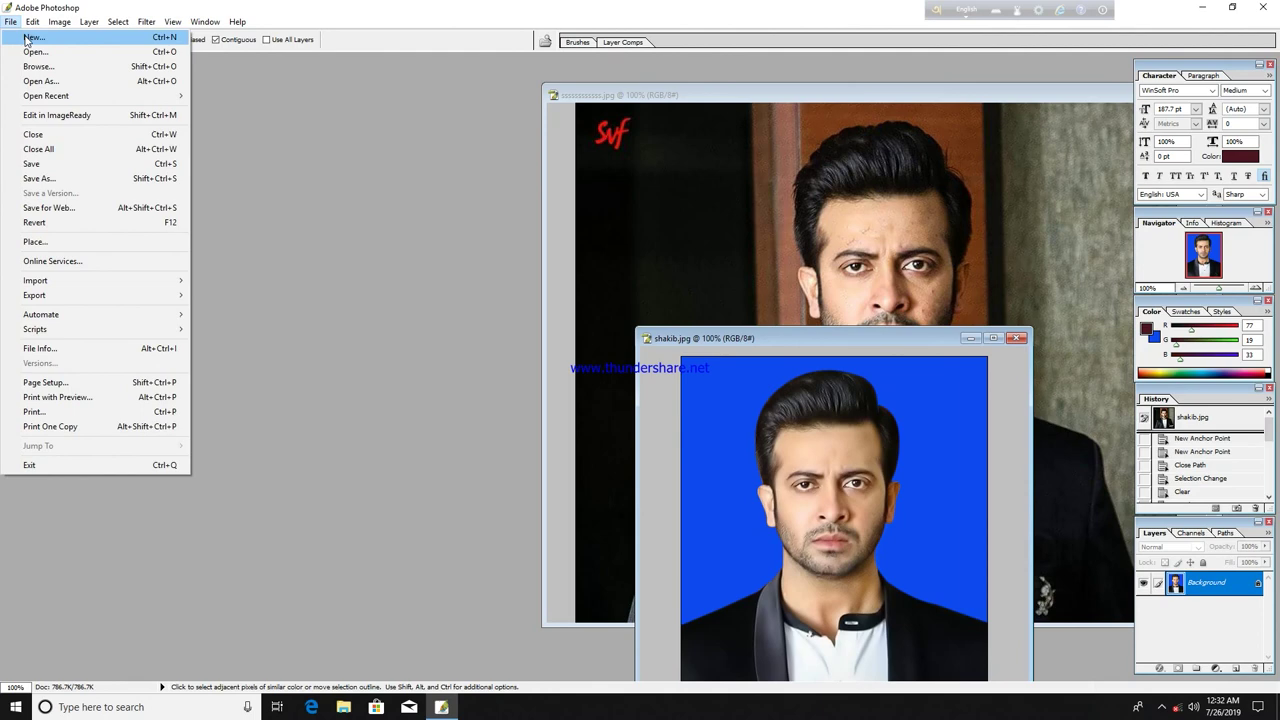
Create a new white A4 document, 210 × 297 mm at 300 pixels/inch.
{"action": "left_click", "coordinate": [33, 37]}
{"action": "left_click", "coordinate": [810, 261]}
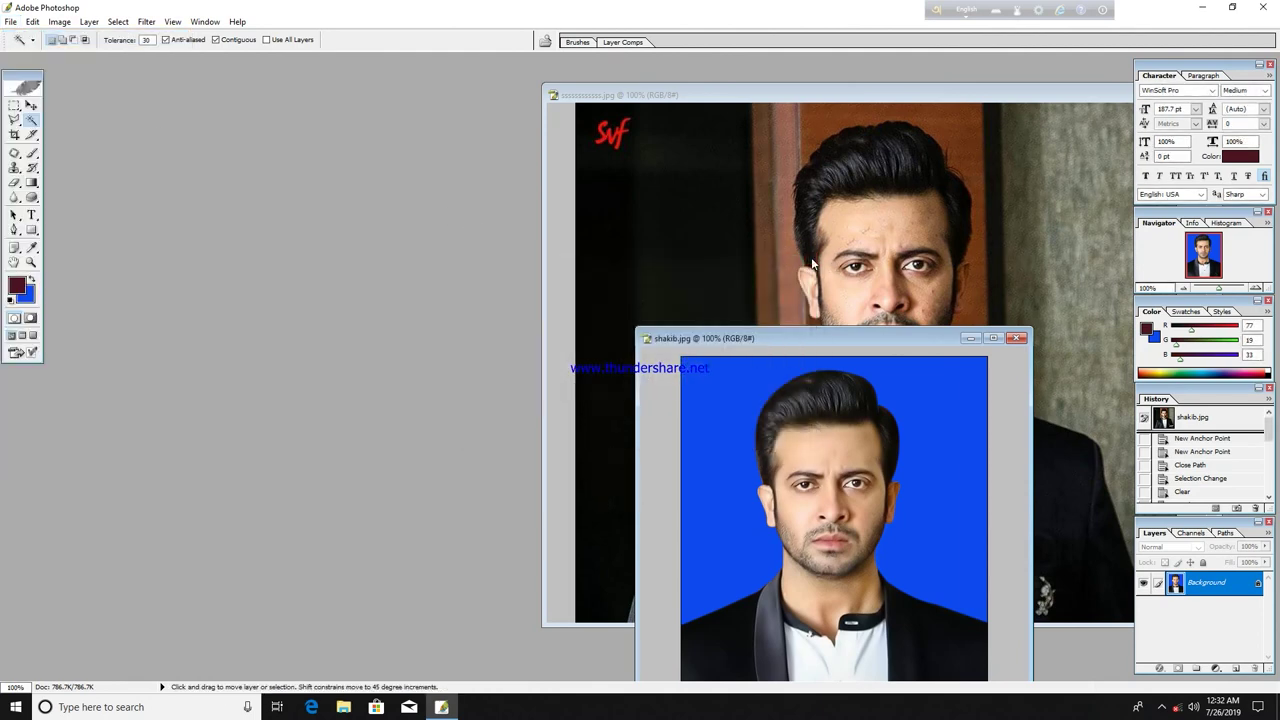
{"action": "key", "text": "ctrl+n"}
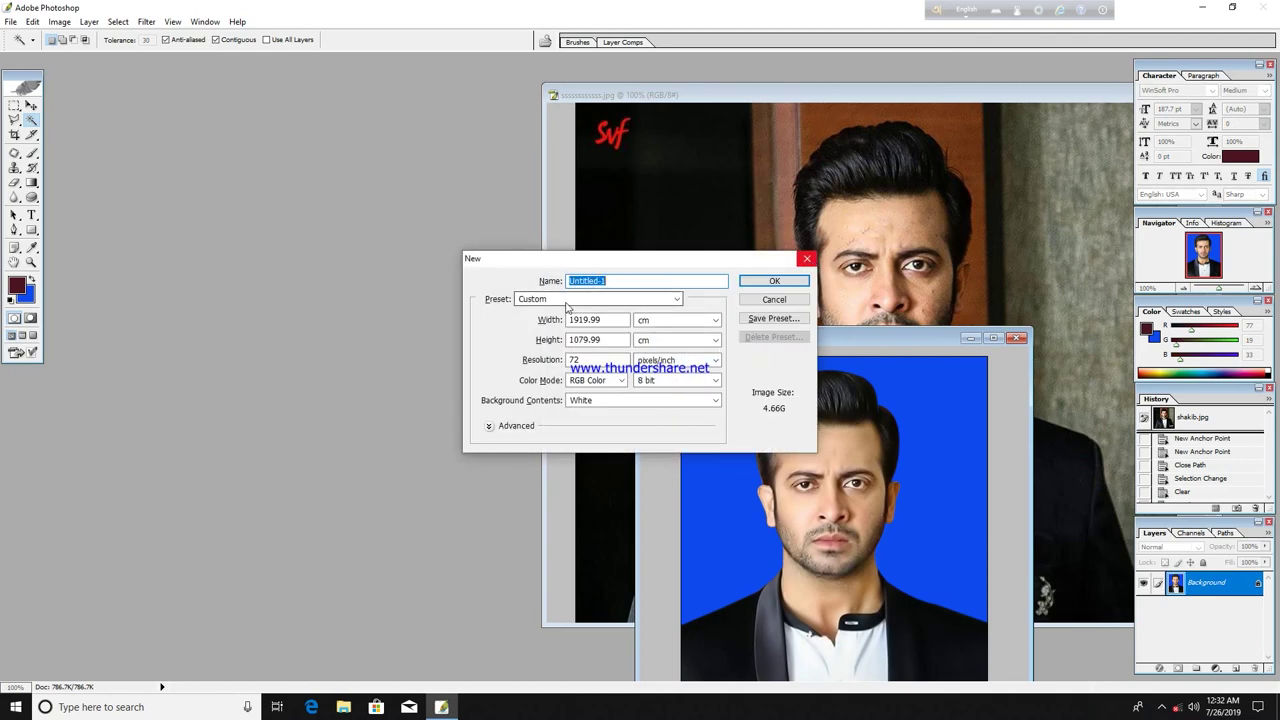
{"action": "left_click", "coordinate": [597, 299]}
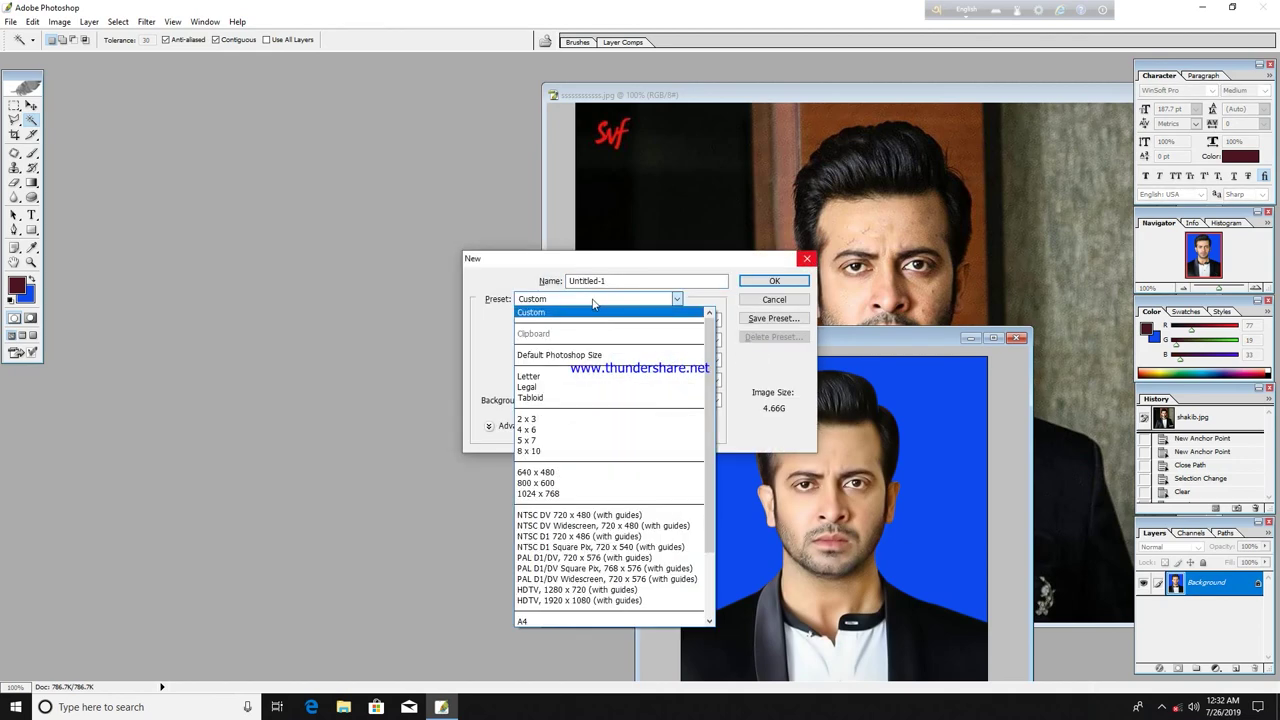
{"action": "left_click", "coordinate": [609, 313]}
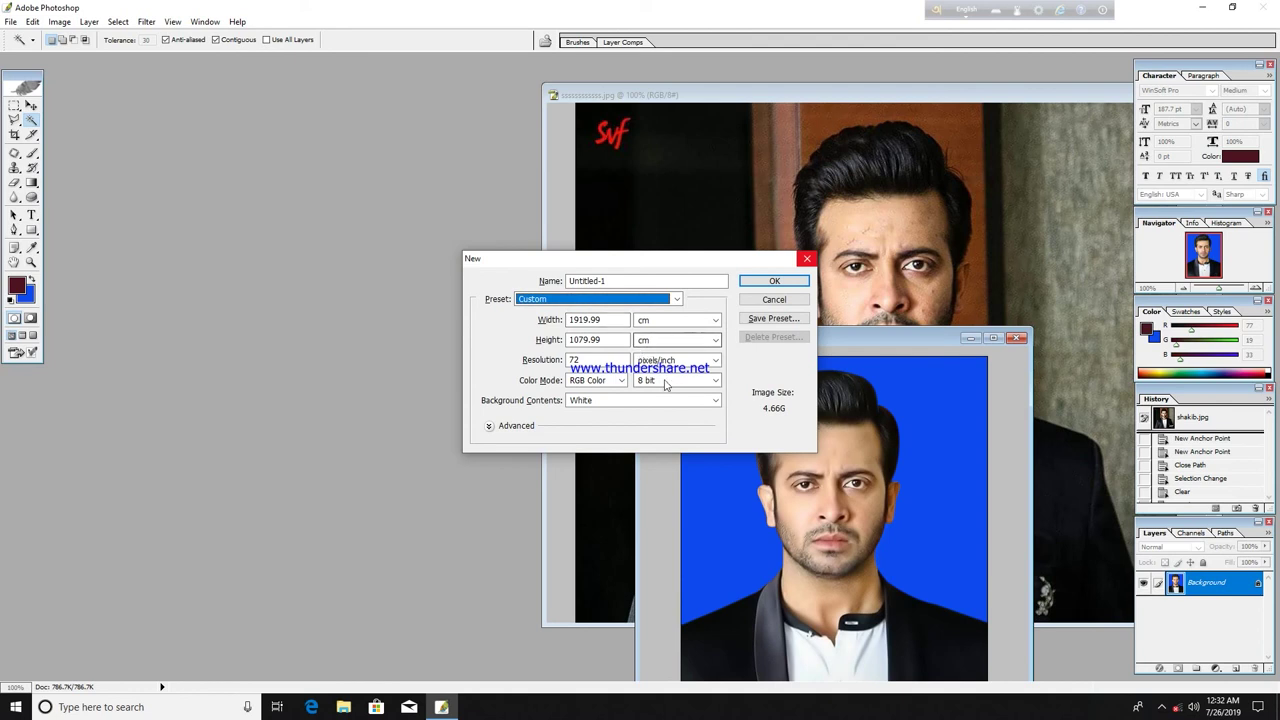
{"action": "left_click", "coordinate": [617, 299]}
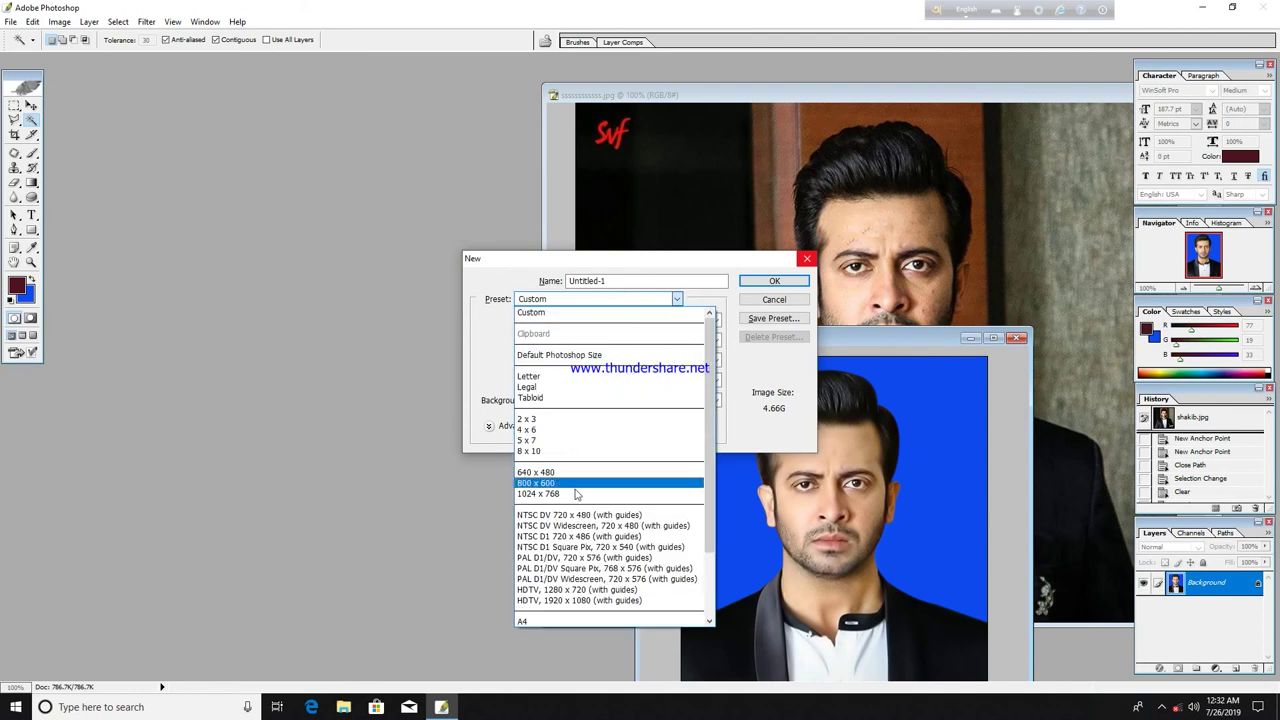
{"action": "left_click", "coordinate": [549, 621]}
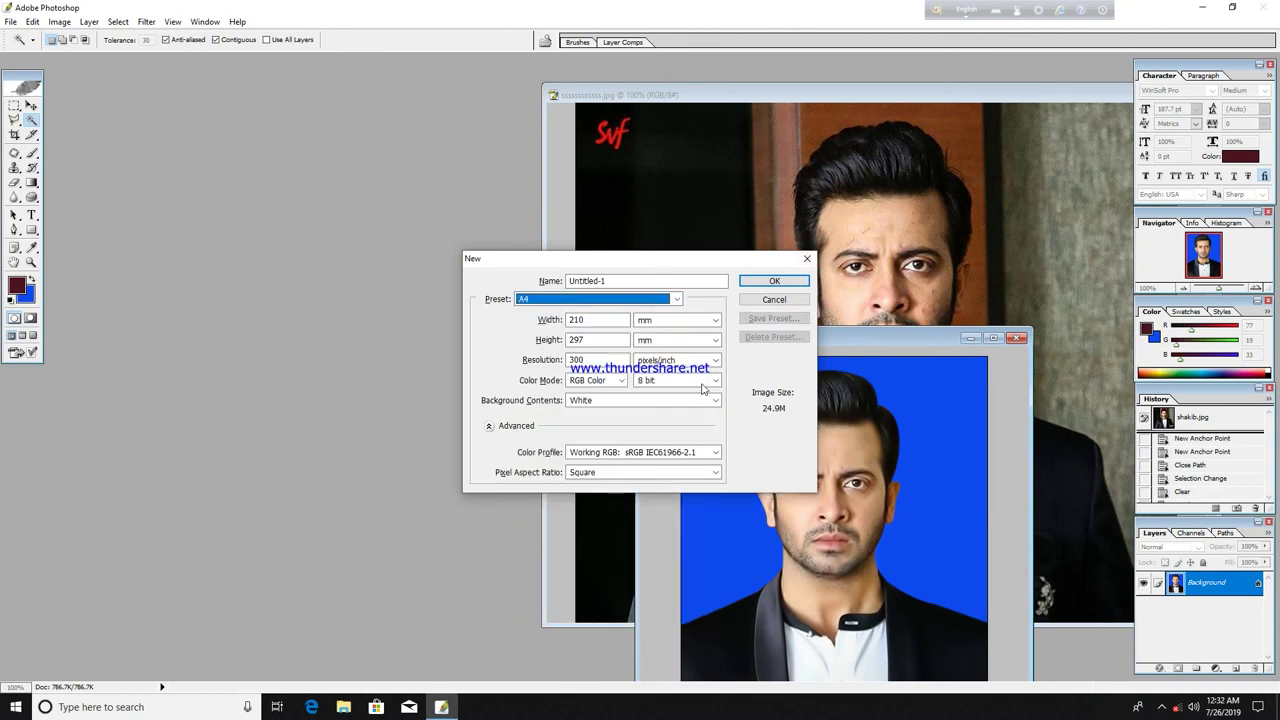
{"action": "left_click", "coordinate": [790, 284]}
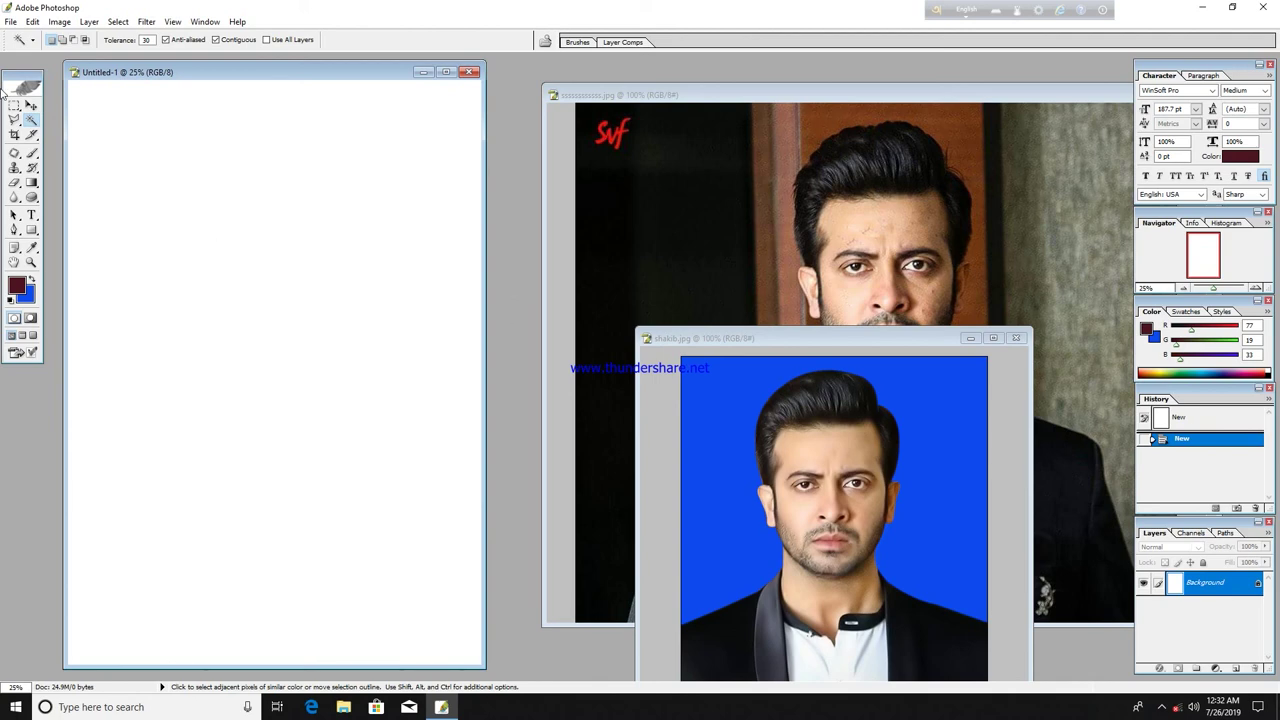
Drag the portrait onto the A4 page's top-left corner and duplicate it into a 2×5 grid.
{"action": "left_click", "coordinate": [30, 105]}
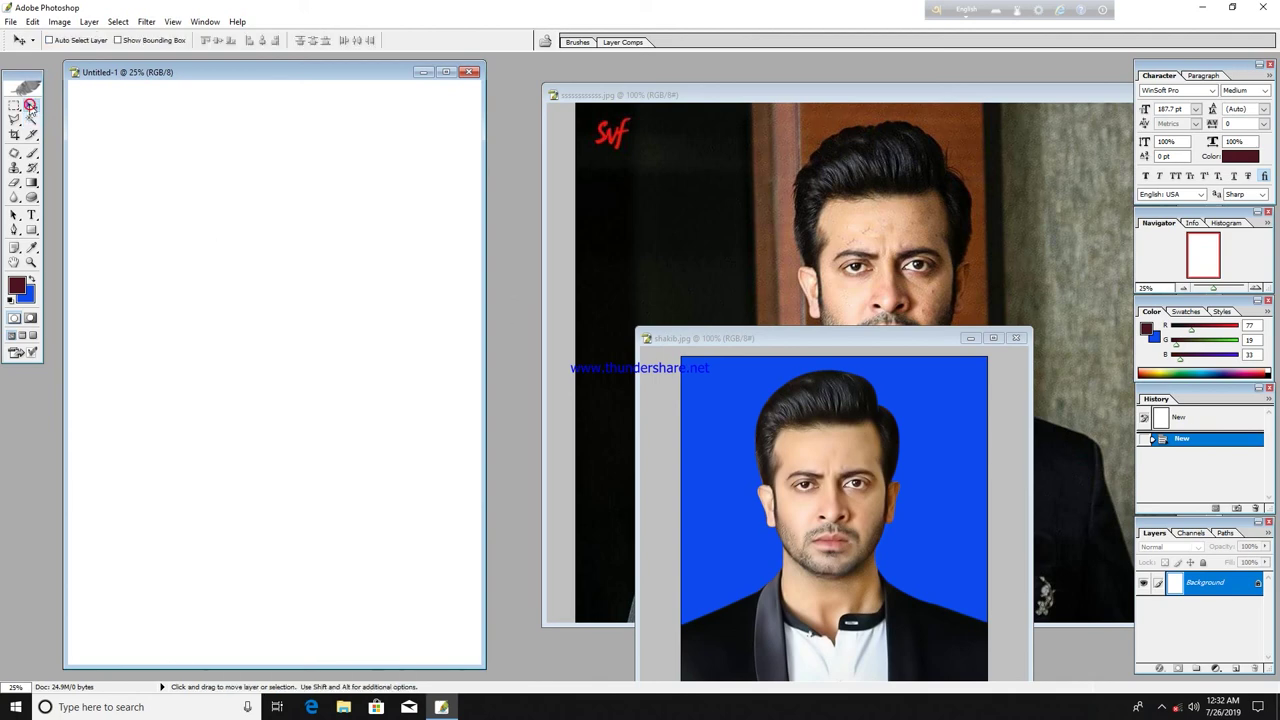
{"action": "left_click", "coordinate": [757, 455]}
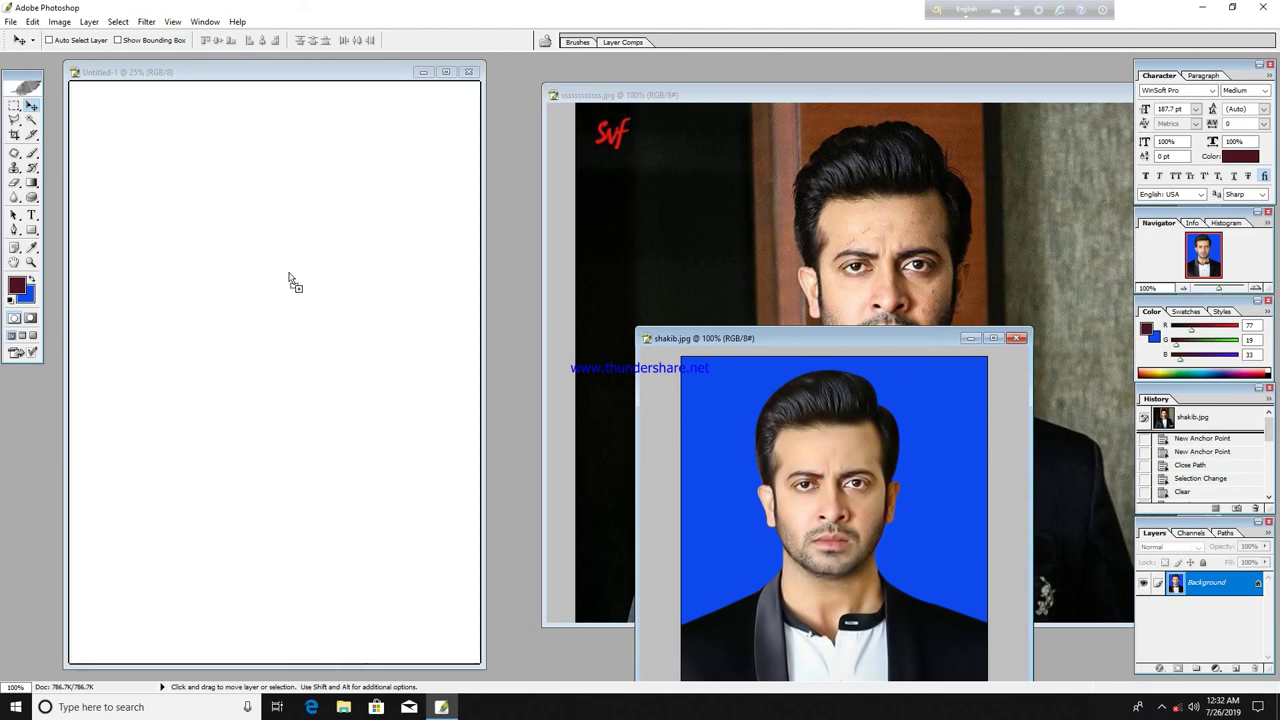
{"action": "mouse_move", "coordinate": [758, 462]}
{"action": "left_mouse_down"}
{"action": "mouse_move", "coordinate": [276, 258]}
{"action": "mouse_move", "coordinate": [106, 126]}
{"action": "left_mouse_up"}
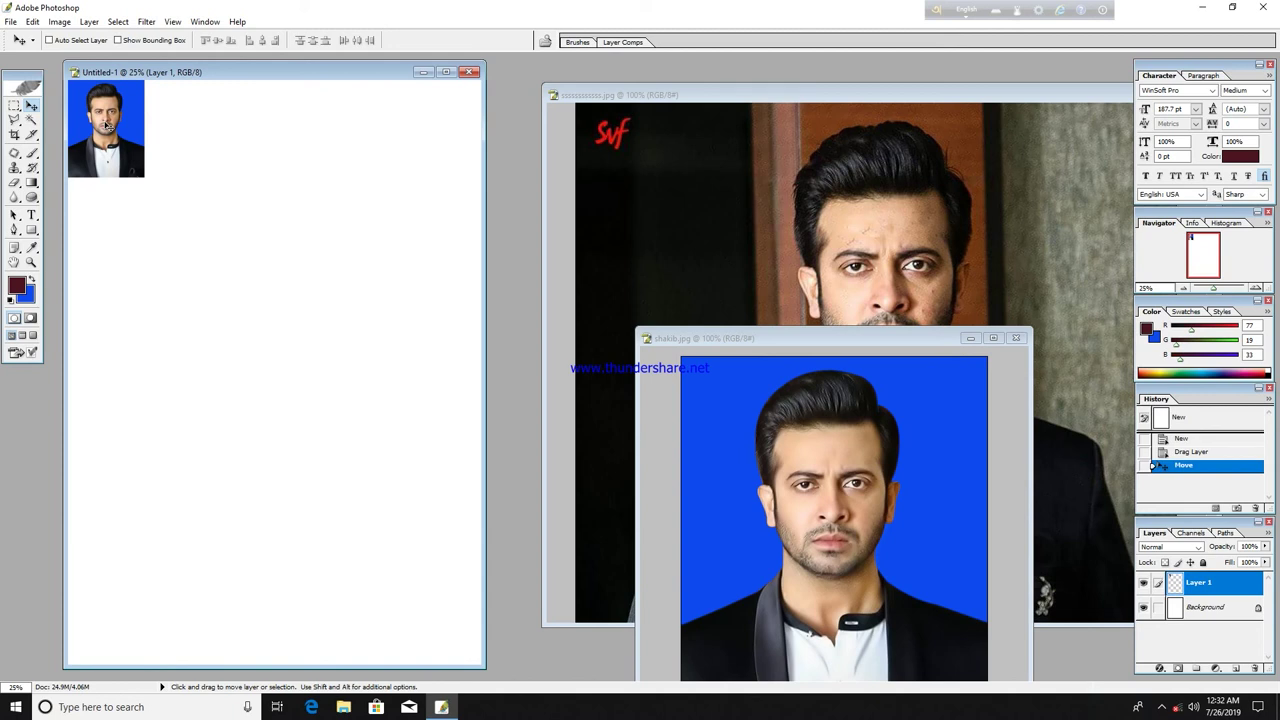
{"action": "mouse_move", "coordinate": [106, 124]}
{"action": "left_mouse_down"}
{"action": "mouse_move", "coordinate": [192, 124]}
{"action": "mouse_move", "coordinate": [103, 124]}
{"action": "left_mouse_up"}
{"action": "mouse_move", "coordinate": [104, 127]}
{"action": "left_mouse_down"}
{"action": "mouse_move", "coordinate": [407, 124]}
{"action": "mouse_move", "coordinate": [97, 215]}
{"action": "mouse_move", "coordinate": [452, 221]}
{"action": "mouse_move", "coordinate": [437, 218]}
{"action": "left_mouse_up"}
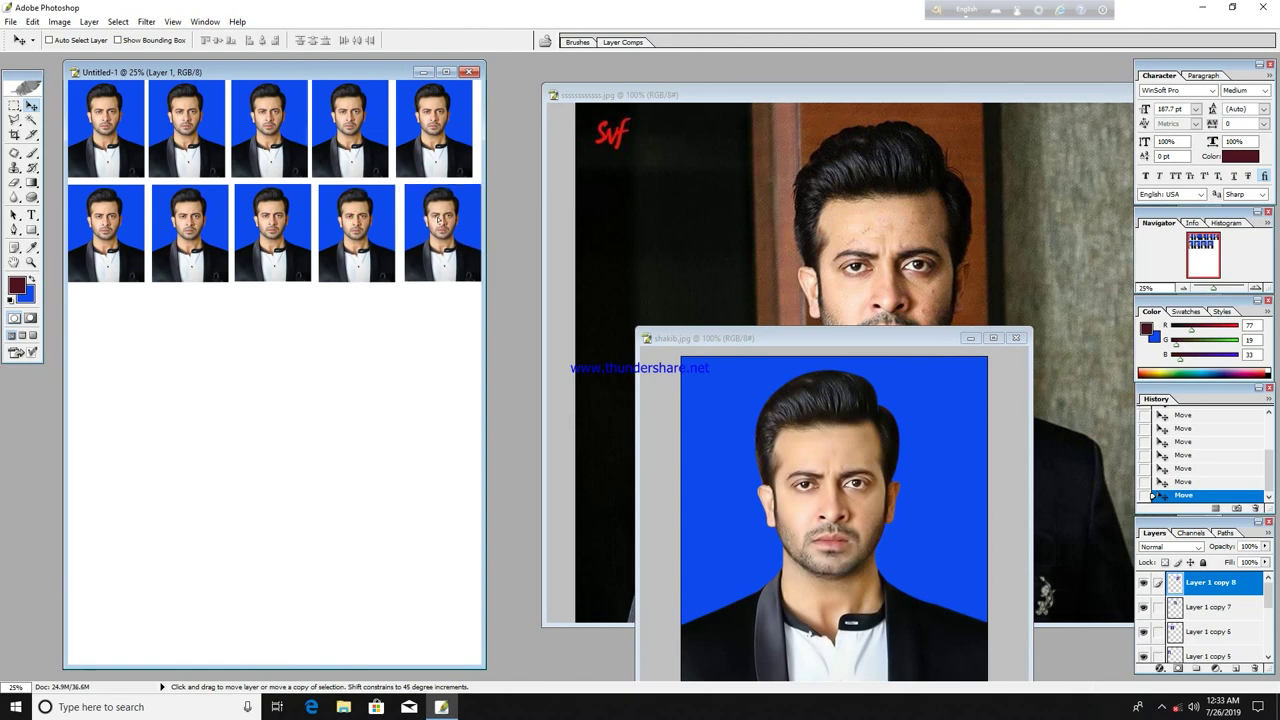
Nudge Layer 1 copy 4, Layer 1 copy 6 and another portrait copy into grid alignment.
{"action": "right_click", "coordinate": [436, 122]}
{"action": "left_click", "coordinate": [455, 128]}
{"action": "key", "text": "Right"}
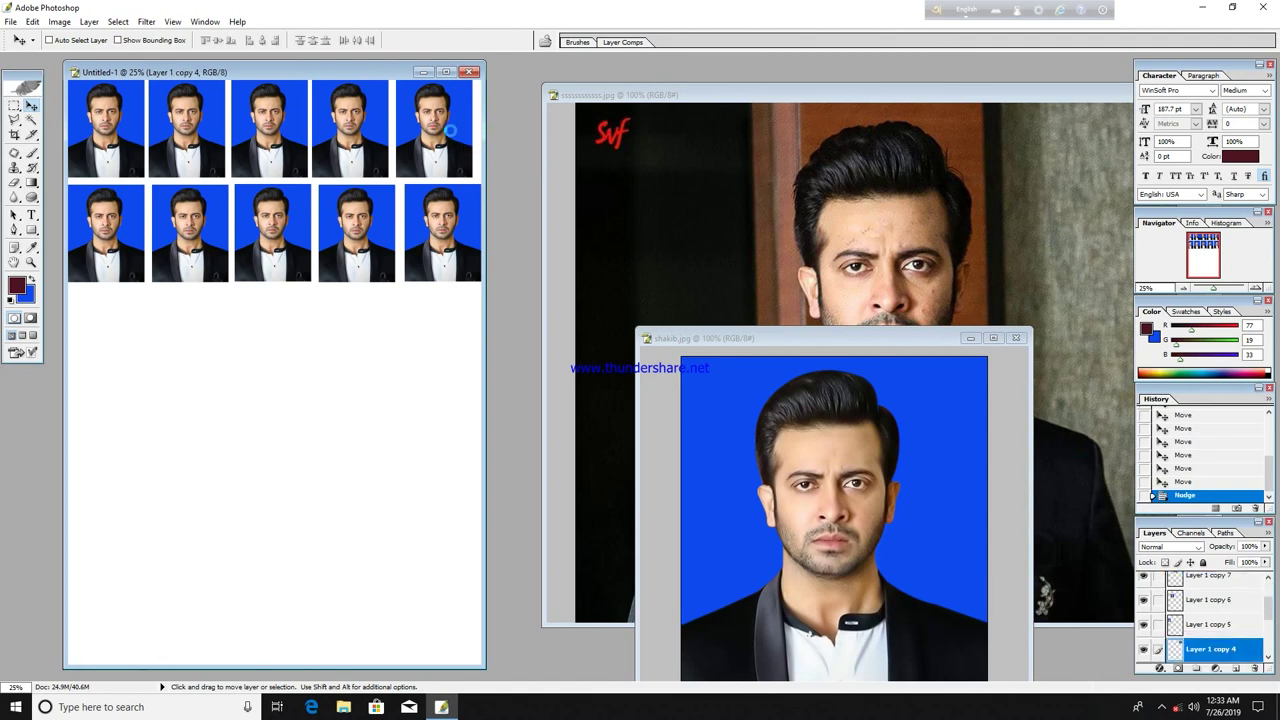
{"action": "key", "text": "Right"}
{"action": "right_click", "coordinate": [343, 141]}
{"action": "left_click", "coordinate": [370, 150]}
{"action": "right_click", "coordinate": [214, 210]}
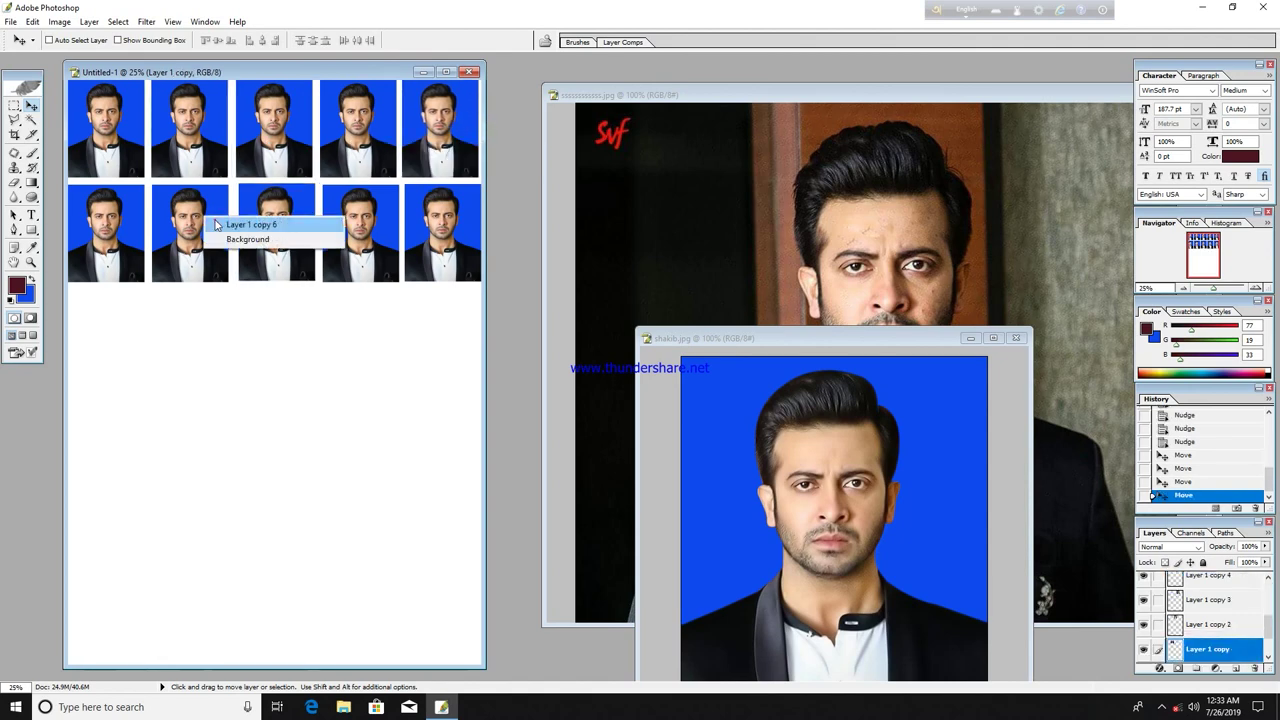
{"action": "left_click", "coordinate": [240, 216]}
{"action": "left_click_drag", "start_coordinate": [218, 222], "coordinate": [215, 222]}
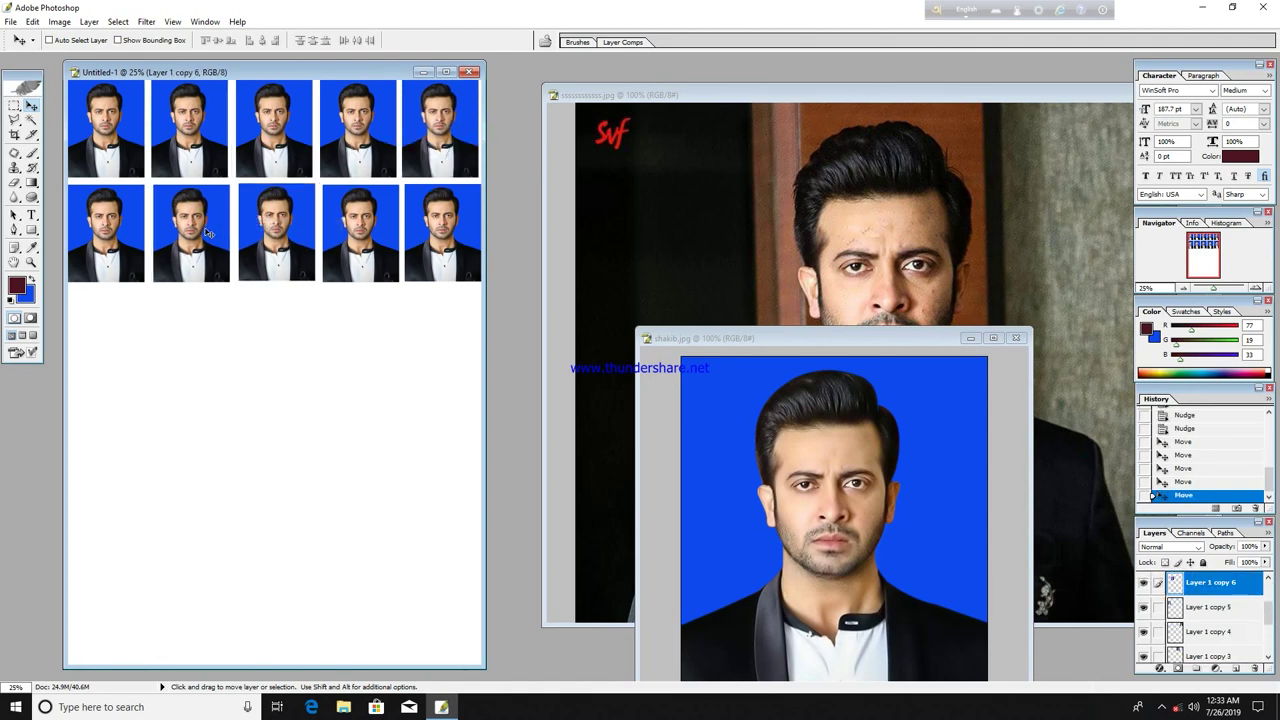
Move the shakib.jpg window down and left, and bring the original photo's window to the front.
{"action": "left_click_drag", "start_coordinate": [933, 338], "coordinate": [443, 357]}
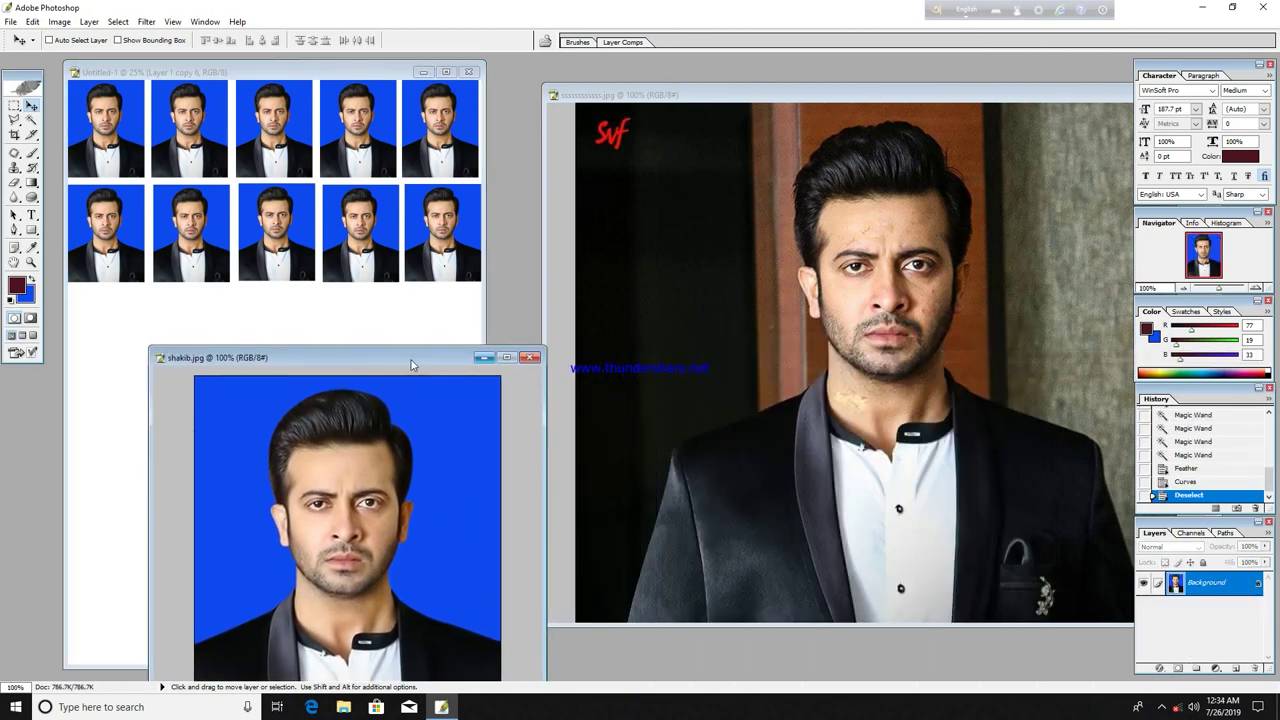
{"action": "left_click_drag", "start_coordinate": [379, 360], "coordinate": [347, 324]}
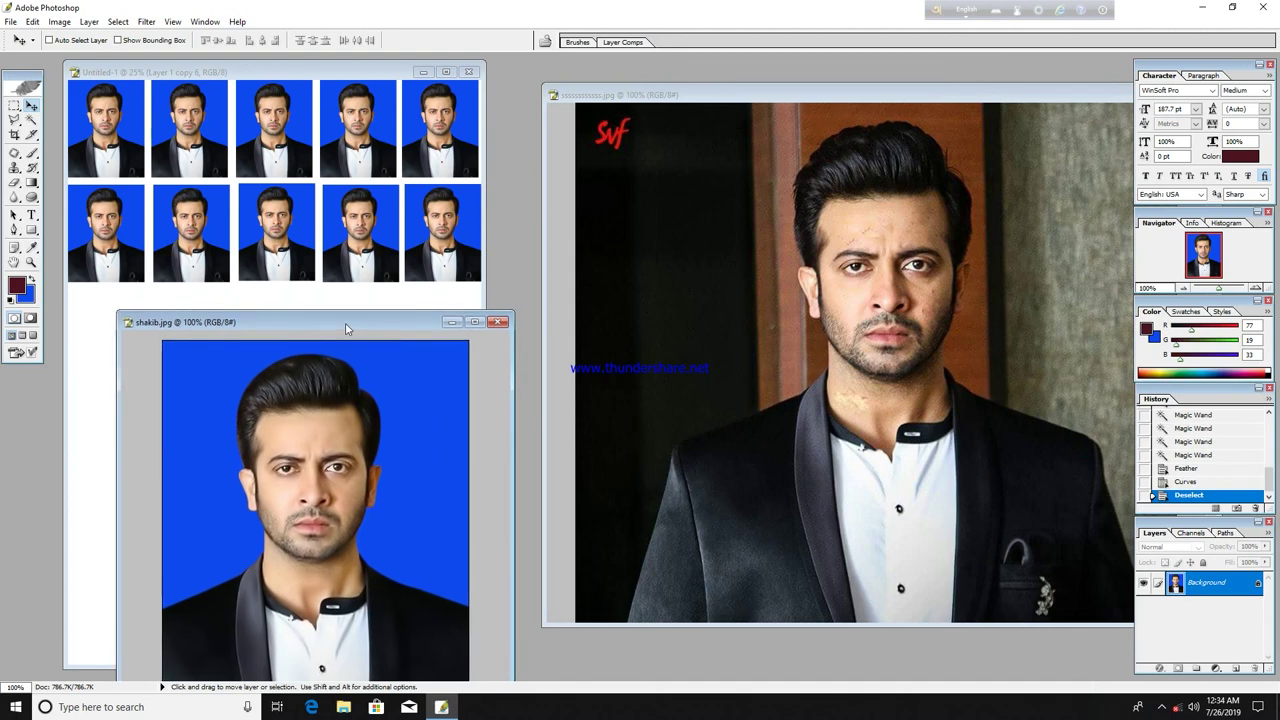
{"action": "left_click", "coordinate": [910, 103]}
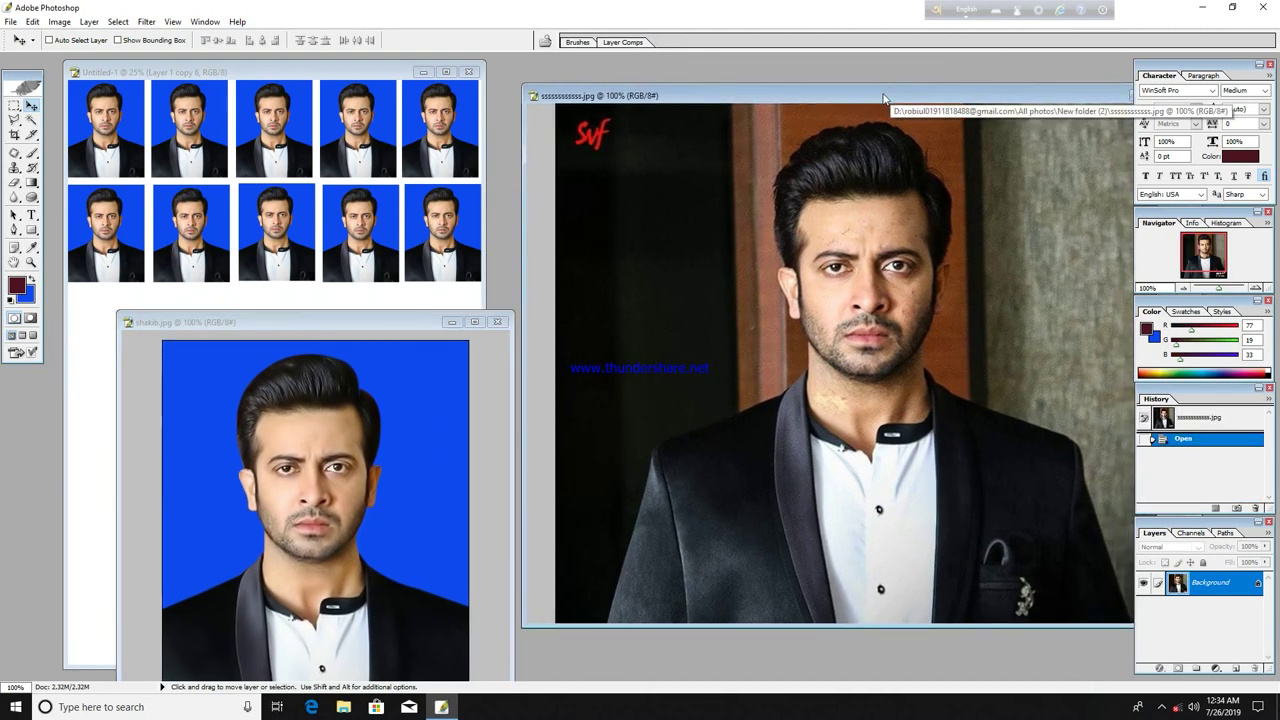